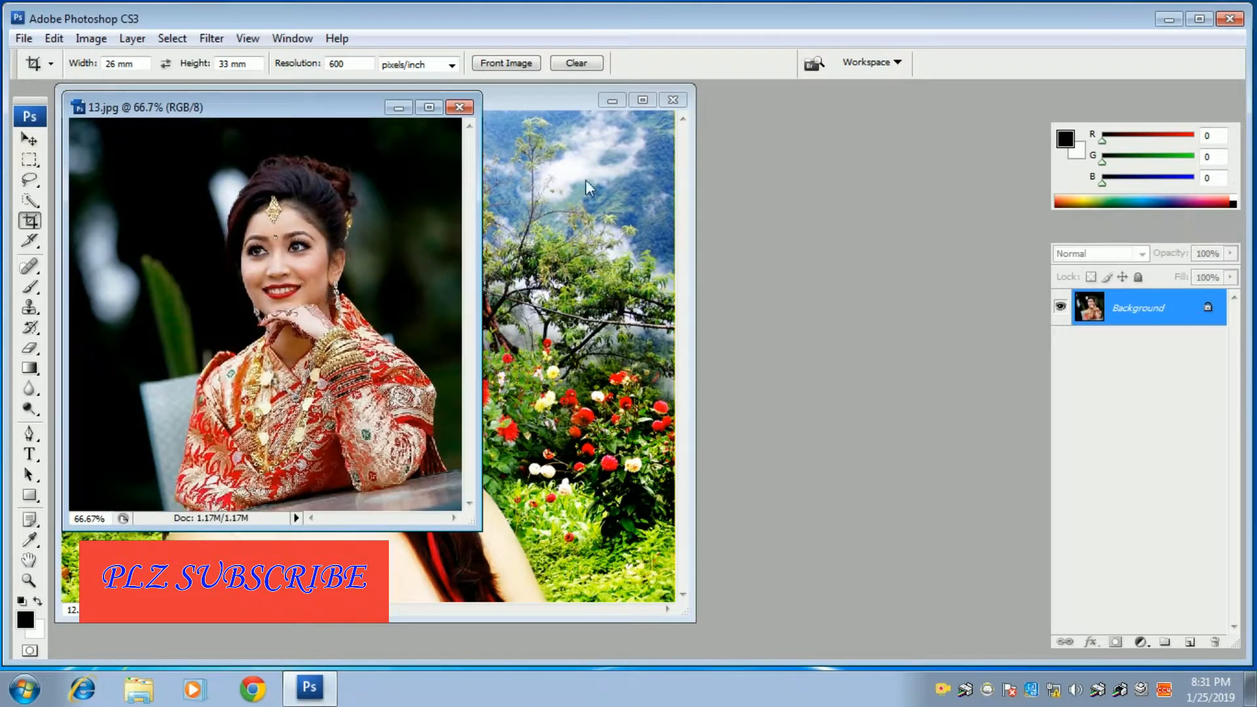
Rearrange the 13.jpg and 9a.jpg image windows, placing 9a.jpg lower so that it overlaps 13.jpg
{"action": "left_click_drag", "start_coordinate": [269, 111], "coordinate": [400, 216]}
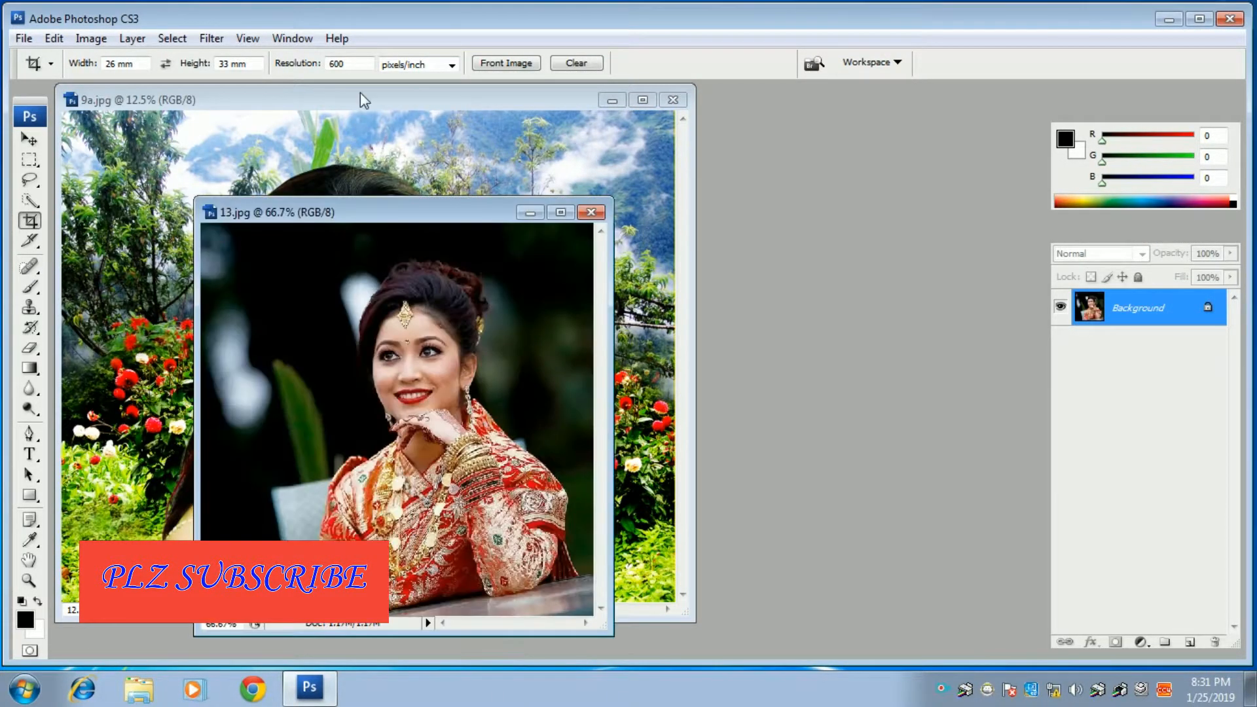
{"action": "double_click", "coordinate": [360, 94]}
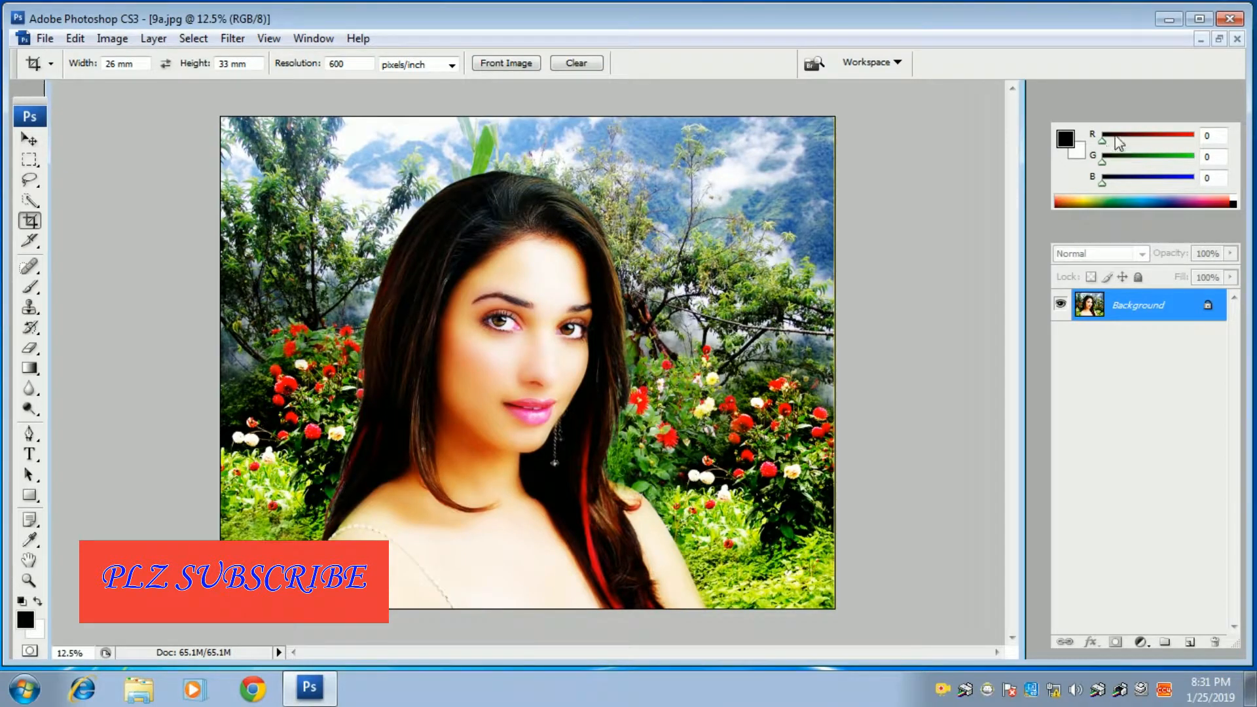
{"action": "left_click", "coordinate": [1219, 38]}
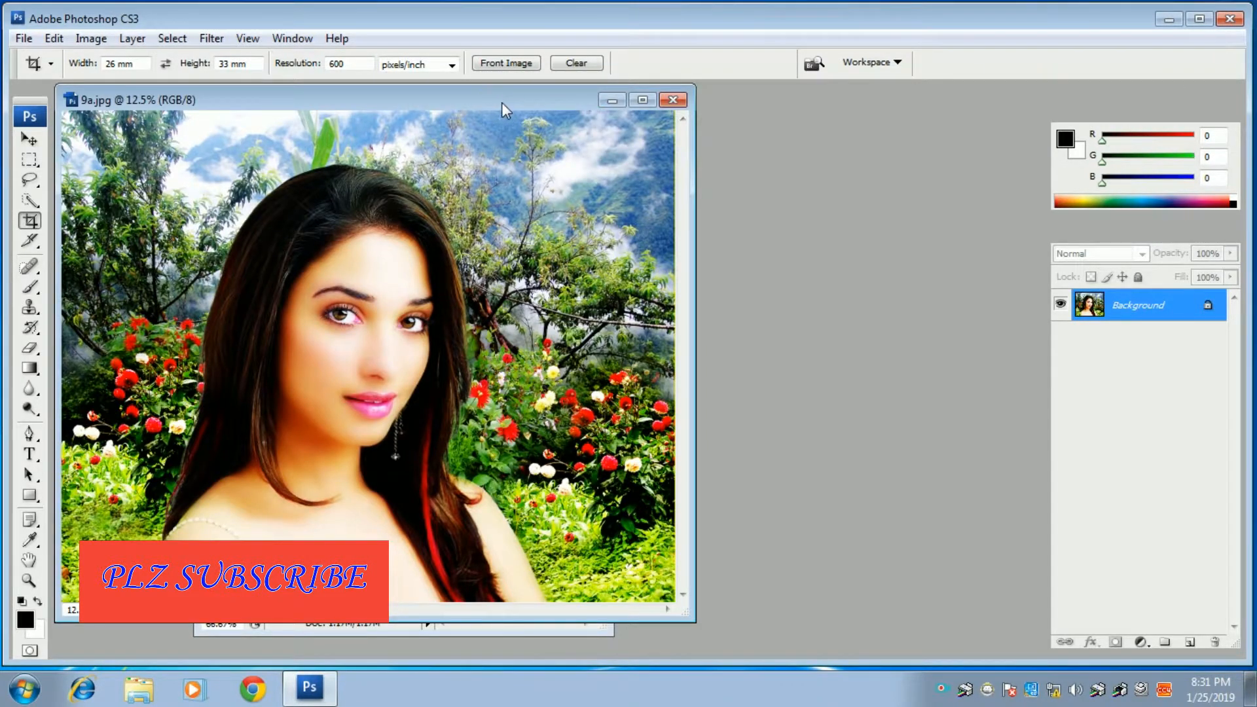
{"action": "left_click", "coordinate": [612, 99]}
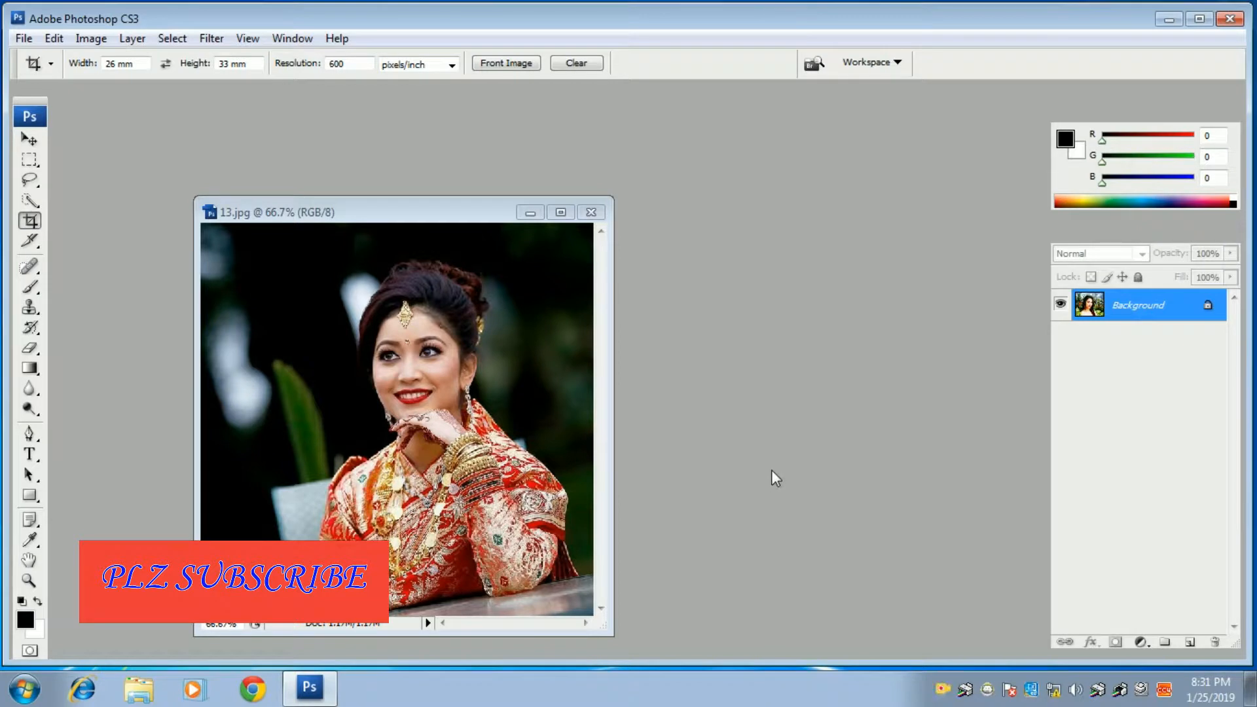
{"action": "left_click_drag", "start_coordinate": [487, 295], "coordinate": [488, 295]}
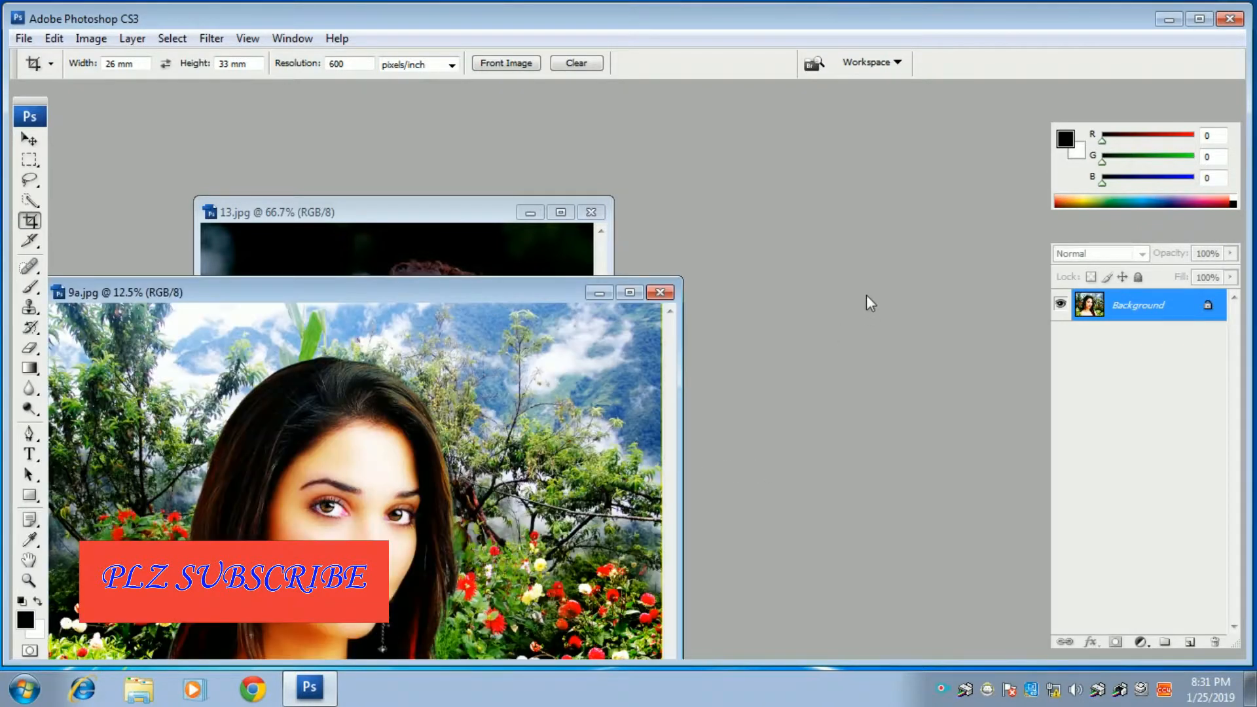
Open photo 18 from the Model folder and place its window over the lower part of the 9a.jpg window
{"action": "double_click", "coordinate": [841, 234]}
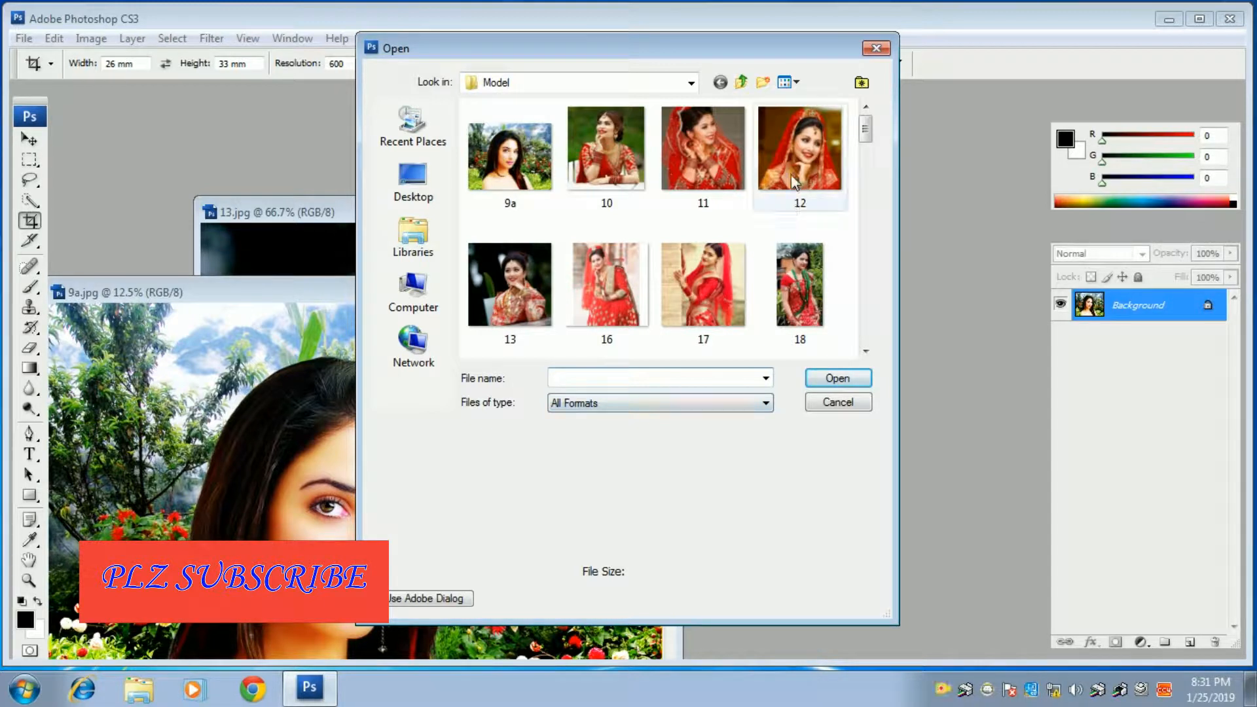
{"action": "left_click", "coordinate": [802, 305]}
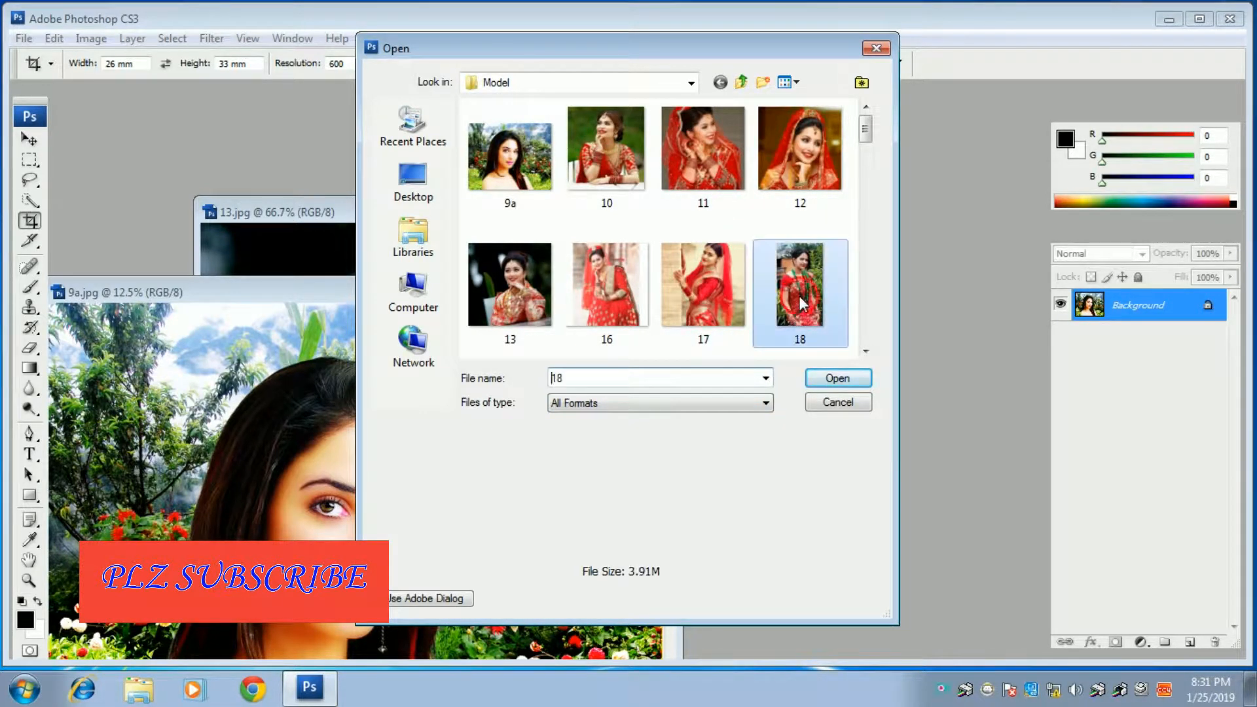
{"action": "double_click", "coordinate": [802, 305]}
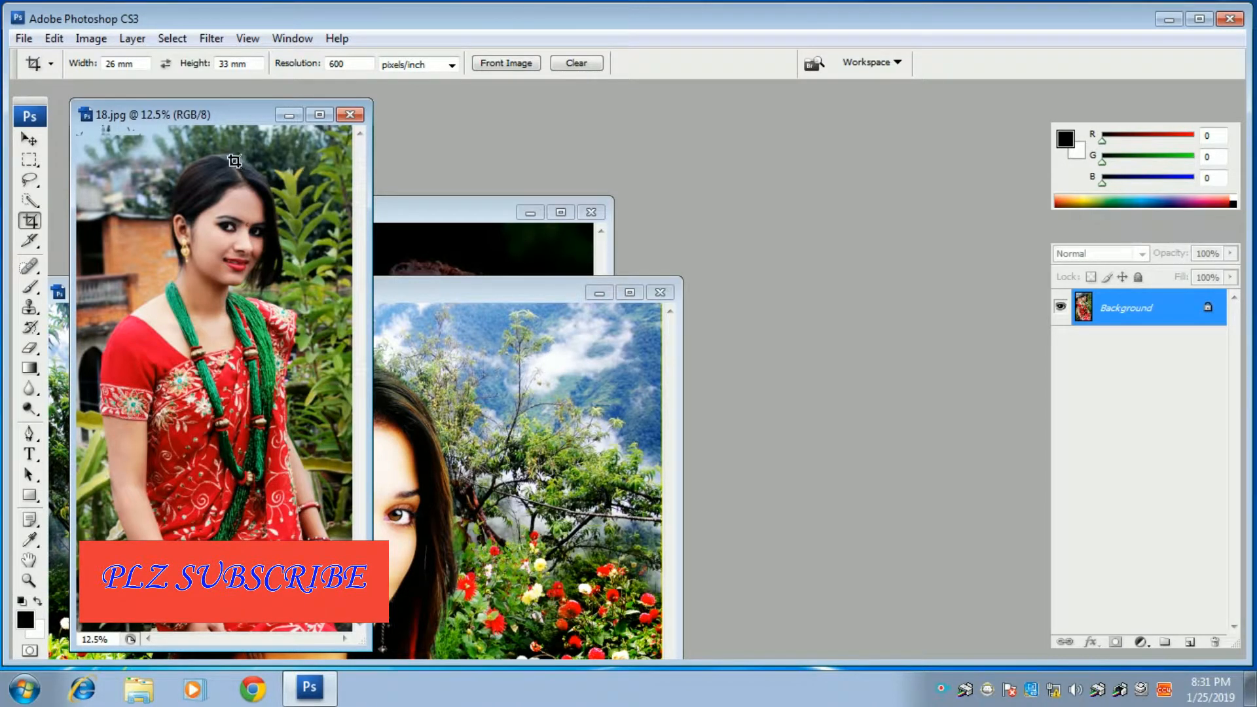
{"action": "left_click_drag", "start_coordinate": [233, 116], "coordinate": [430, 531]}
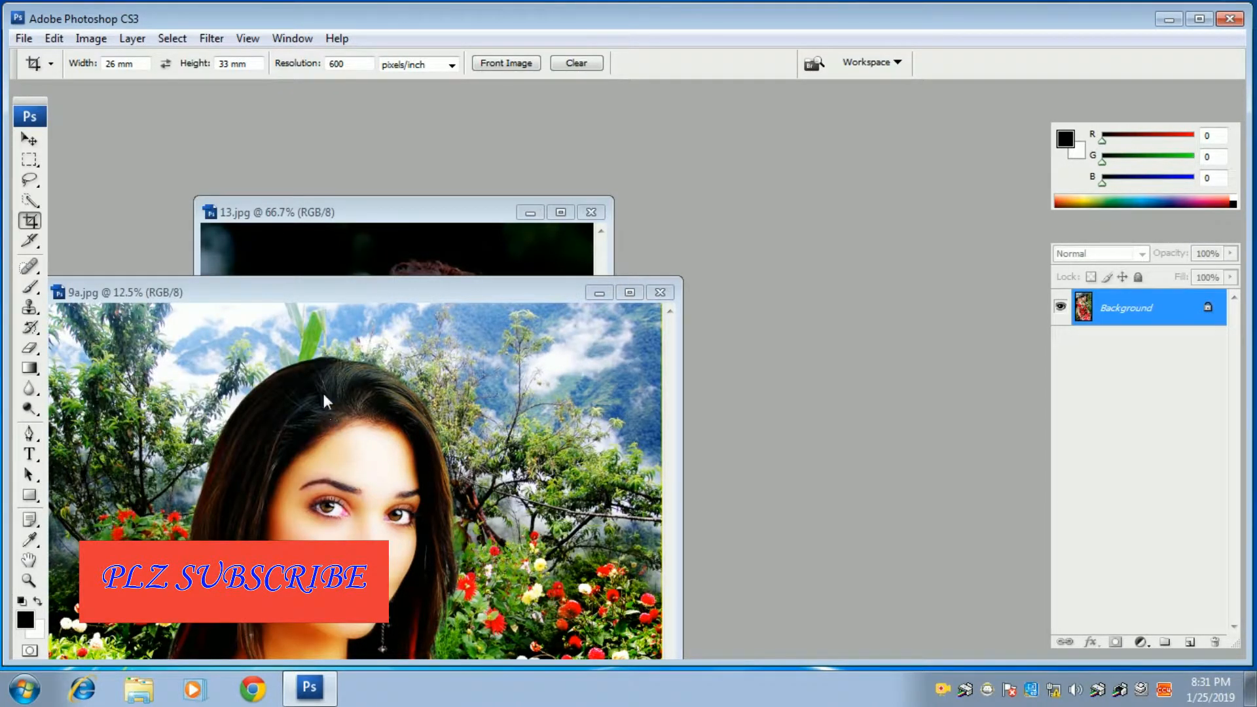
{"action": "left_click_drag", "start_coordinate": [324, 401], "coordinate": [274, 366]}
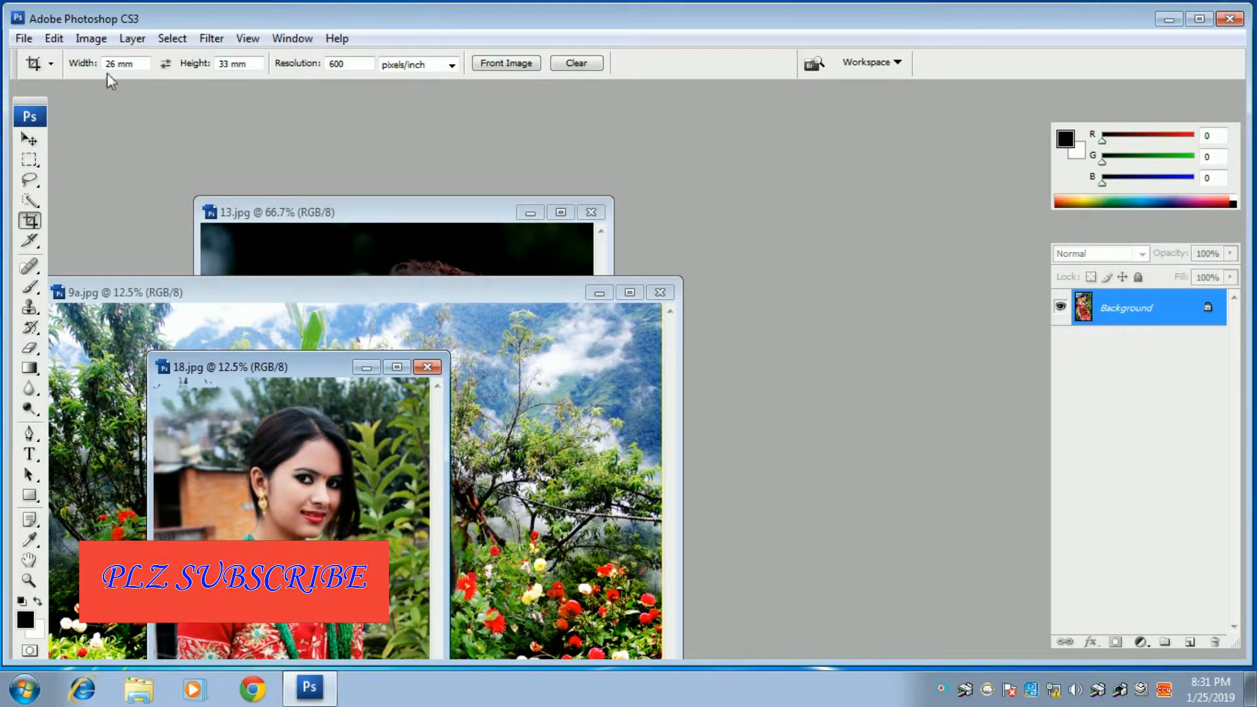
Open the blank 8x12.jpg page from Local Disk (D:) and move its window clear of the 18.jpg photo
{"action": "double_click", "coordinate": [731, 186]}
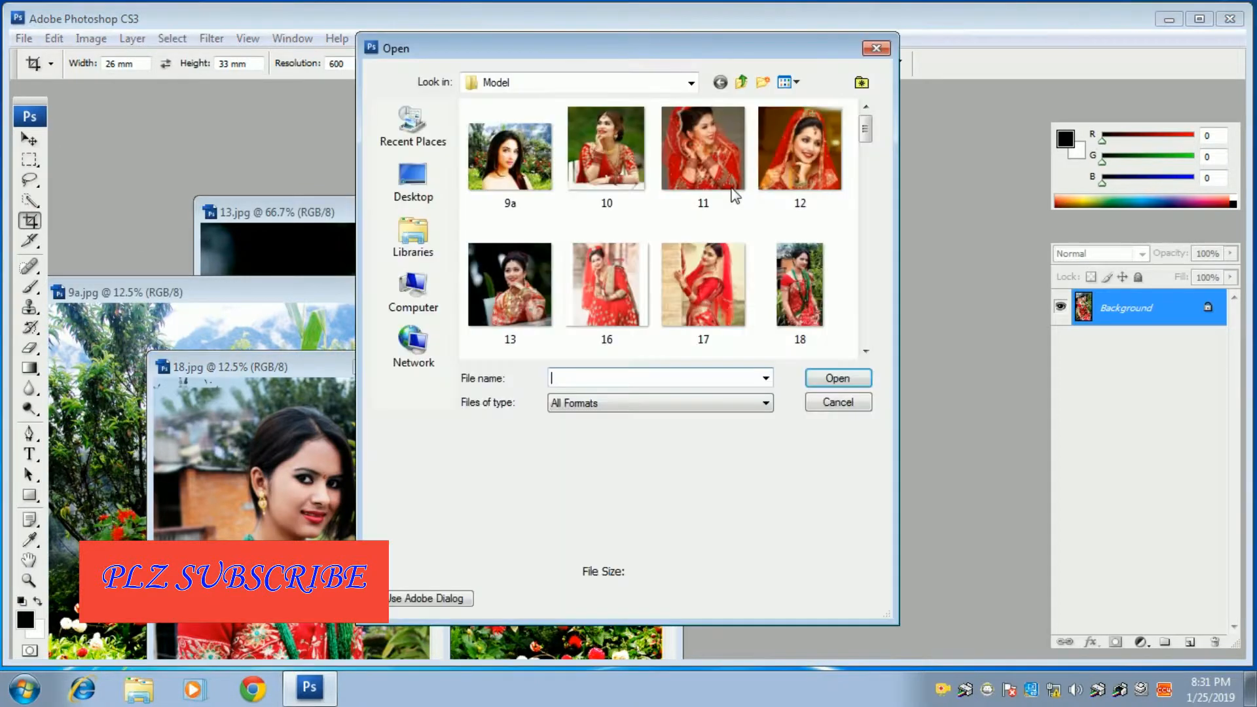
{"action": "left_click", "coordinate": [576, 82]}
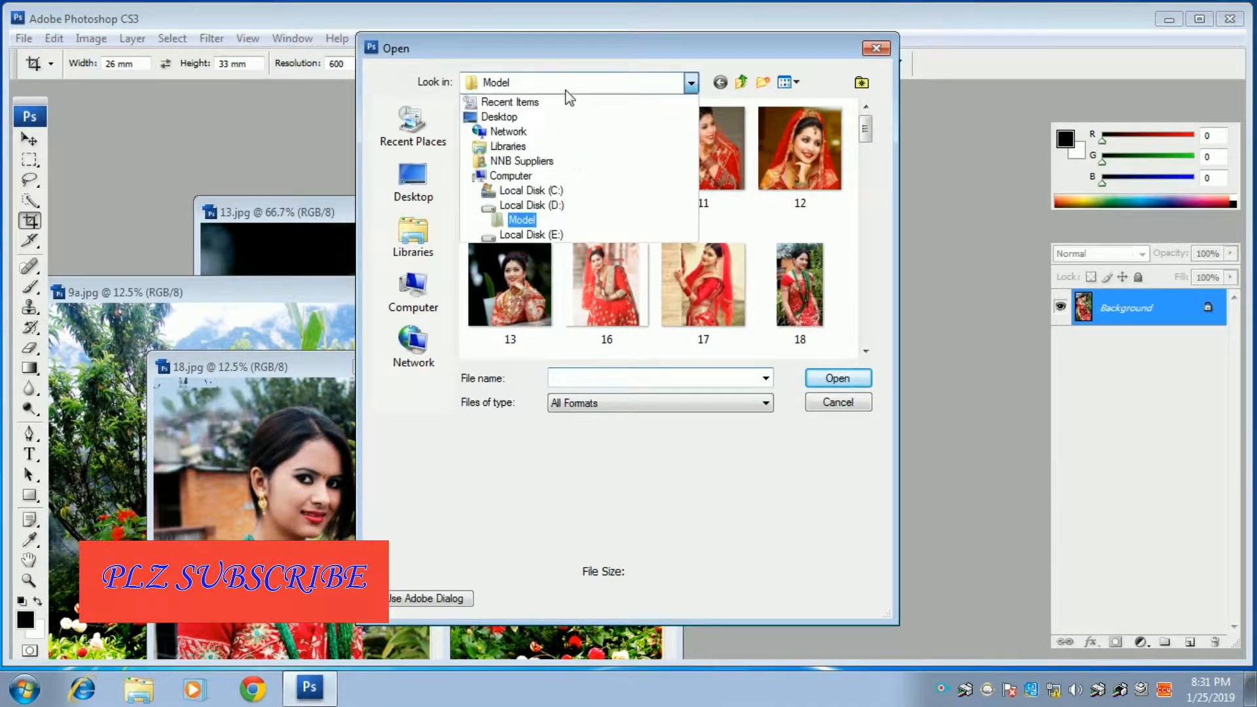
{"action": "left_click", "coordinate": [534, 213]}
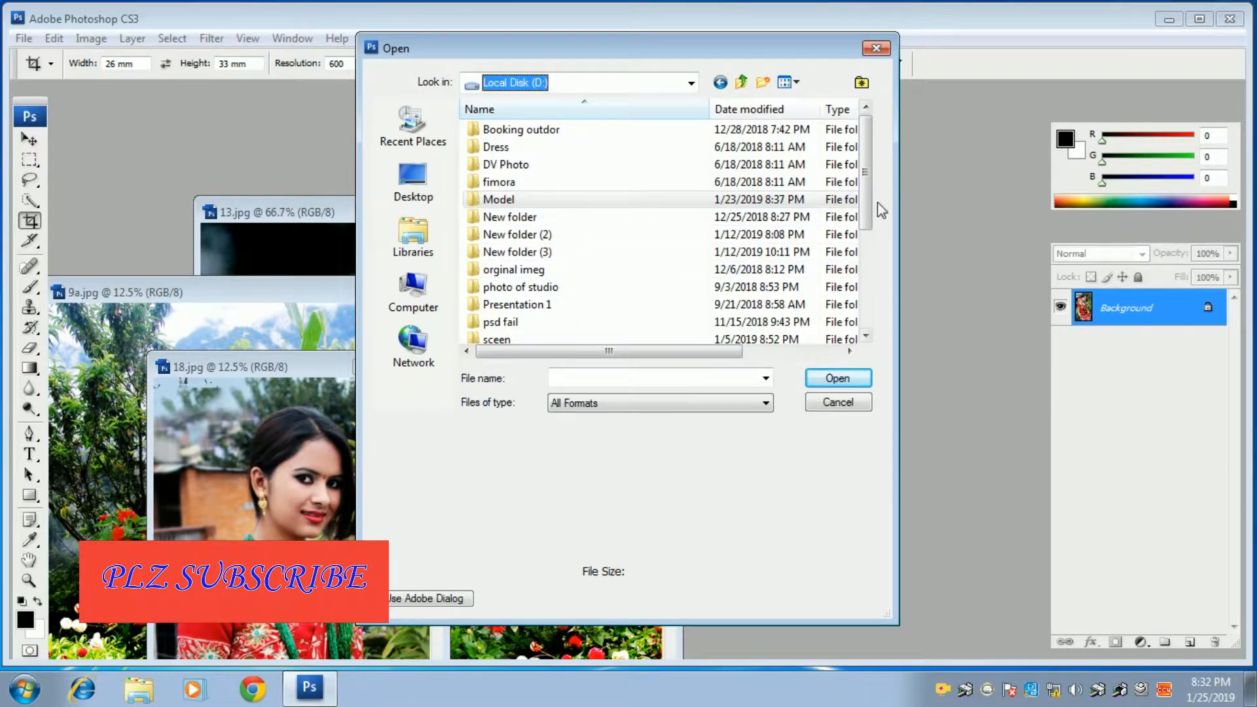
{"action": "scroll", "coordinate": [870, 271], "scroll_direction": "down", "scroll_amount": 3}
{"action": "double_click", "coordinate": [581, 305]}
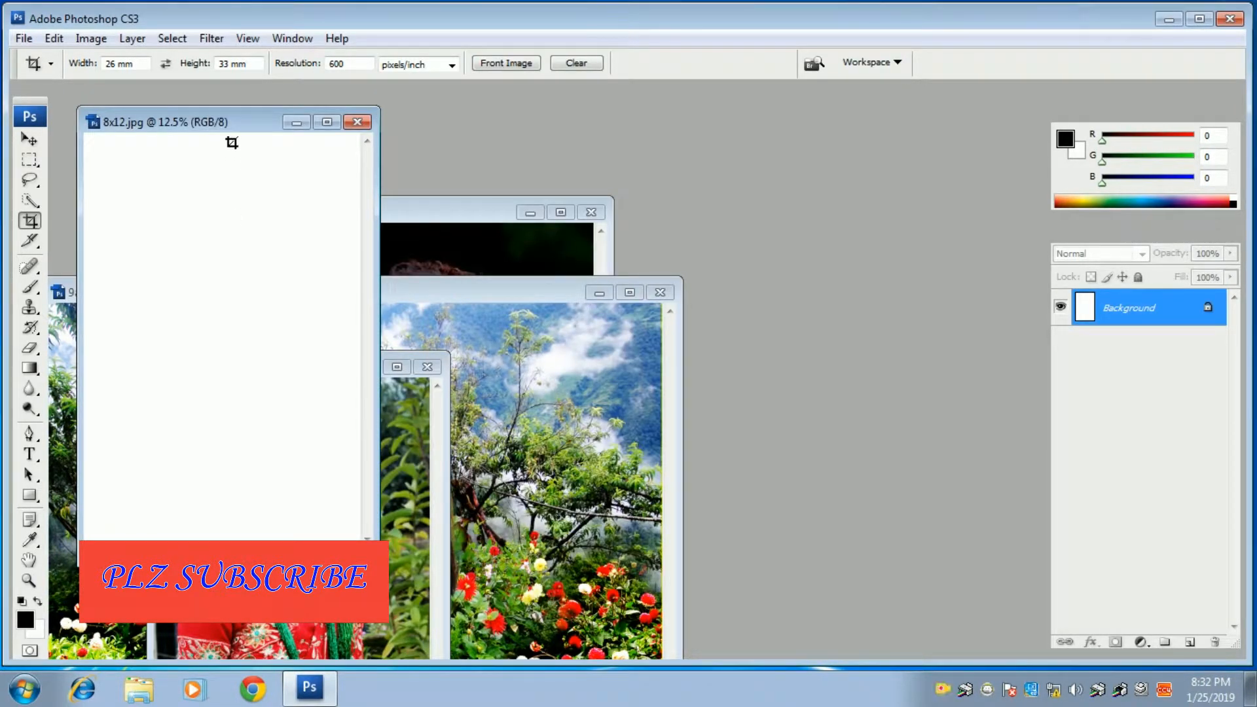
{"action": "left_click_drag", "start_coordinate": [235, 125], "coordinate": [516, 151]}
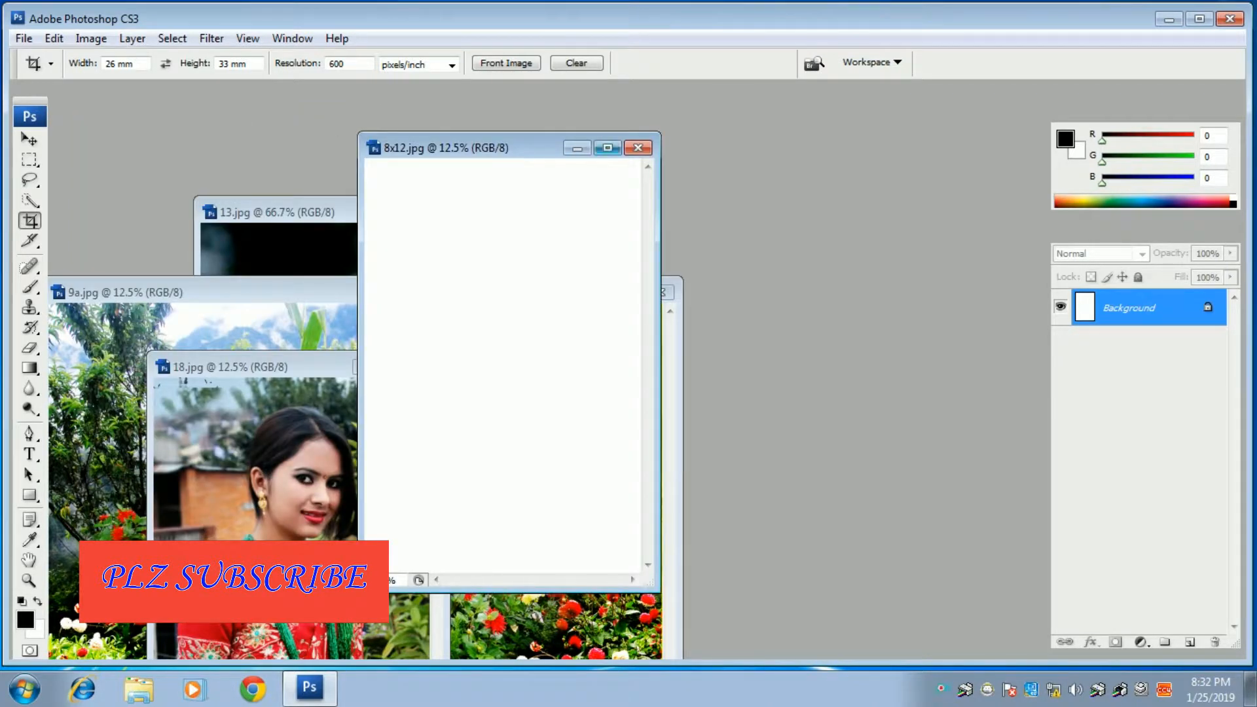
Open the background image v, with the staircase and flower vase, from the sceen folder on Local Disk (D:)
{"action": "double_click", "coordinate": [811, 214]}
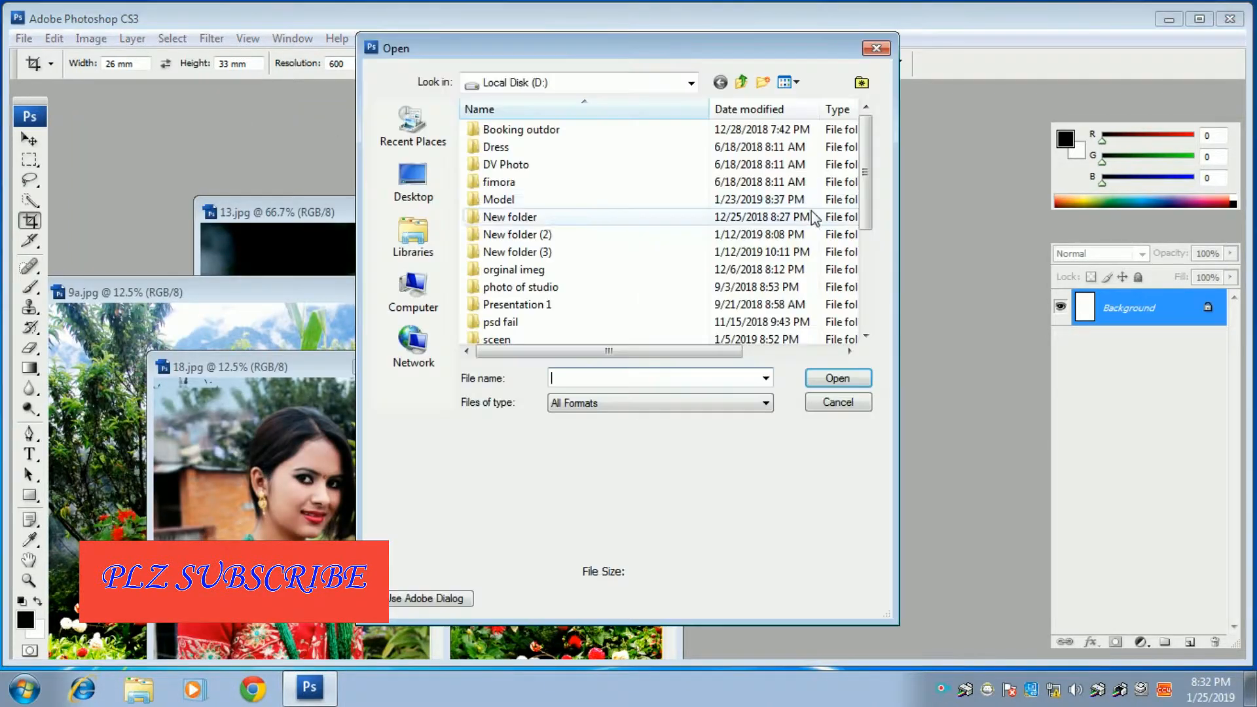
{"action": "double_click", "coordinate": [511, 342]}
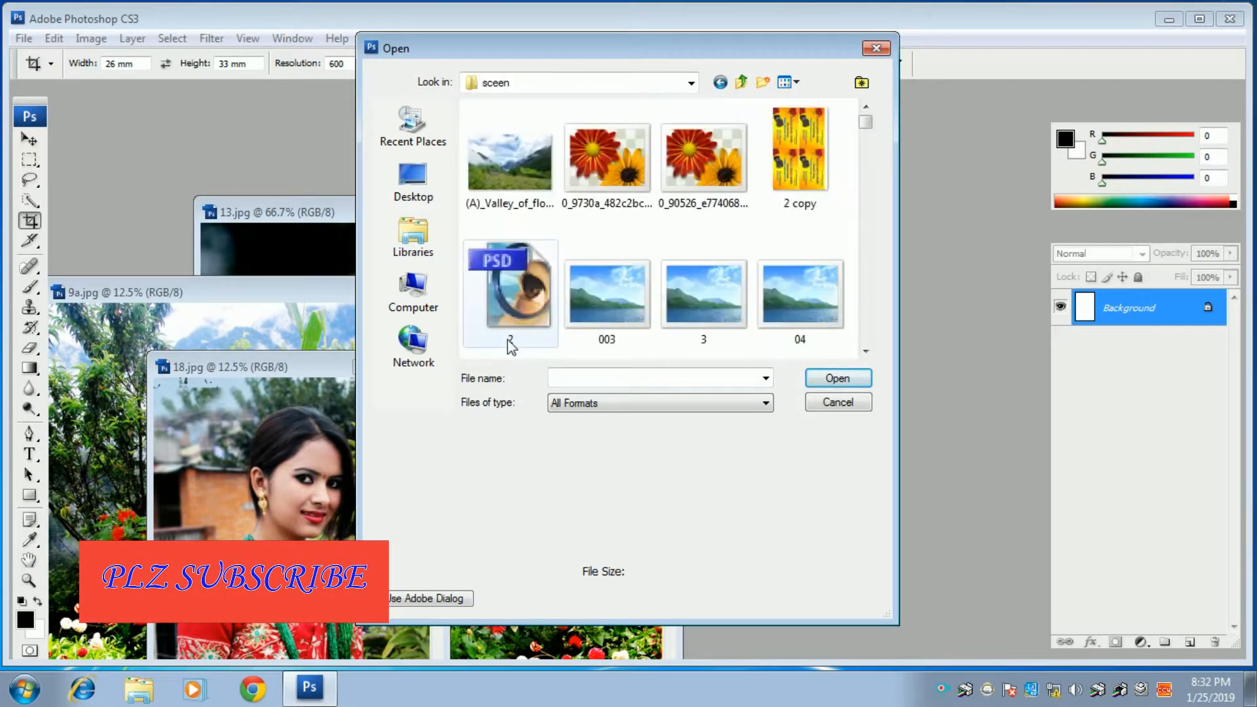
{"action": "left_click_drag", "start_coordinate": [863, 126], "coordinate": [867, 393]}
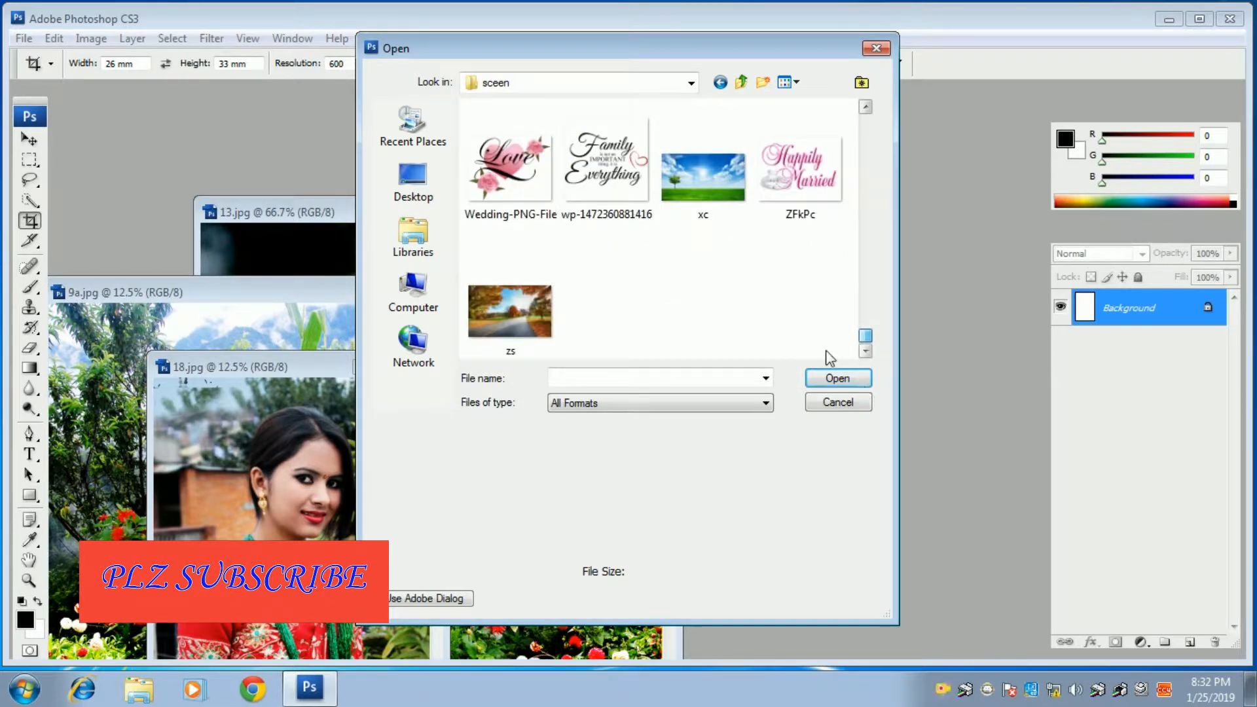
{"action": "left_click", "coordinate": [866, 108]}
{"action": "left_click", "coordinate": [866, 108]}
{"action": "left_click", "coordinate": [865, 107]}
{"action": "left_click", "coordinate": [865, 107]}
{"action": "left_click", "coordinate": [865, 108]}
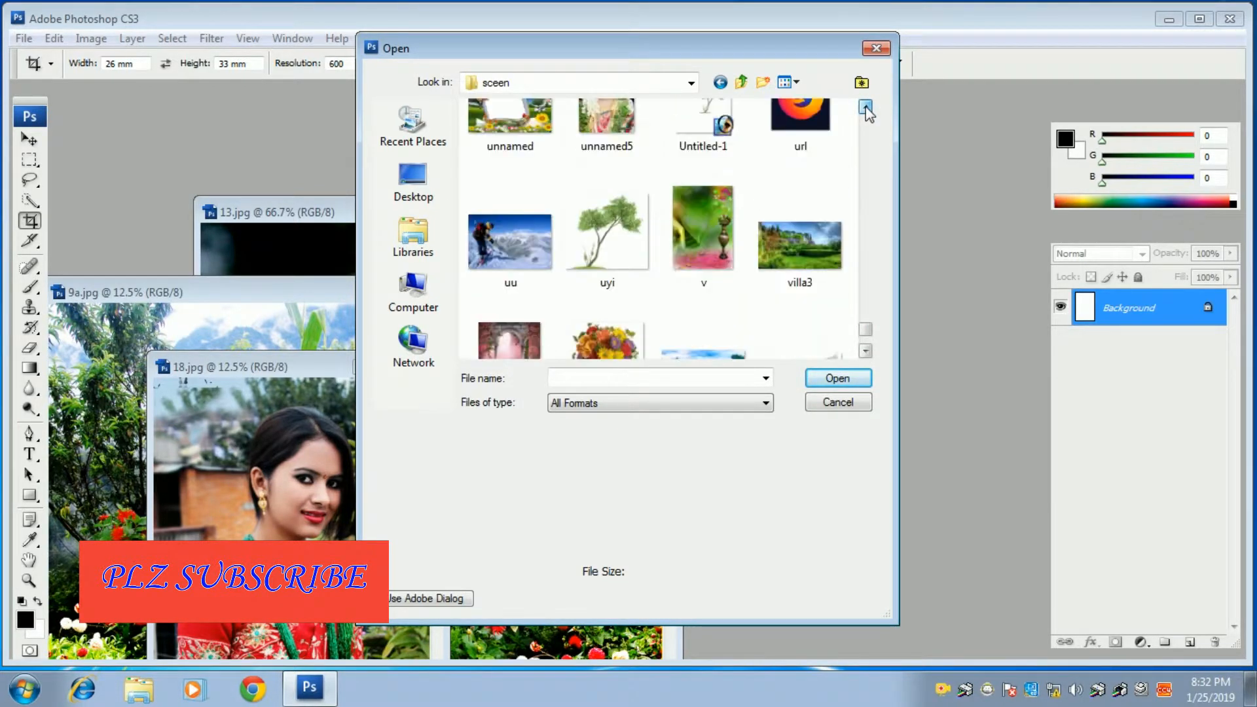
{"action": "double_click", "coordinate": [695, 224]}
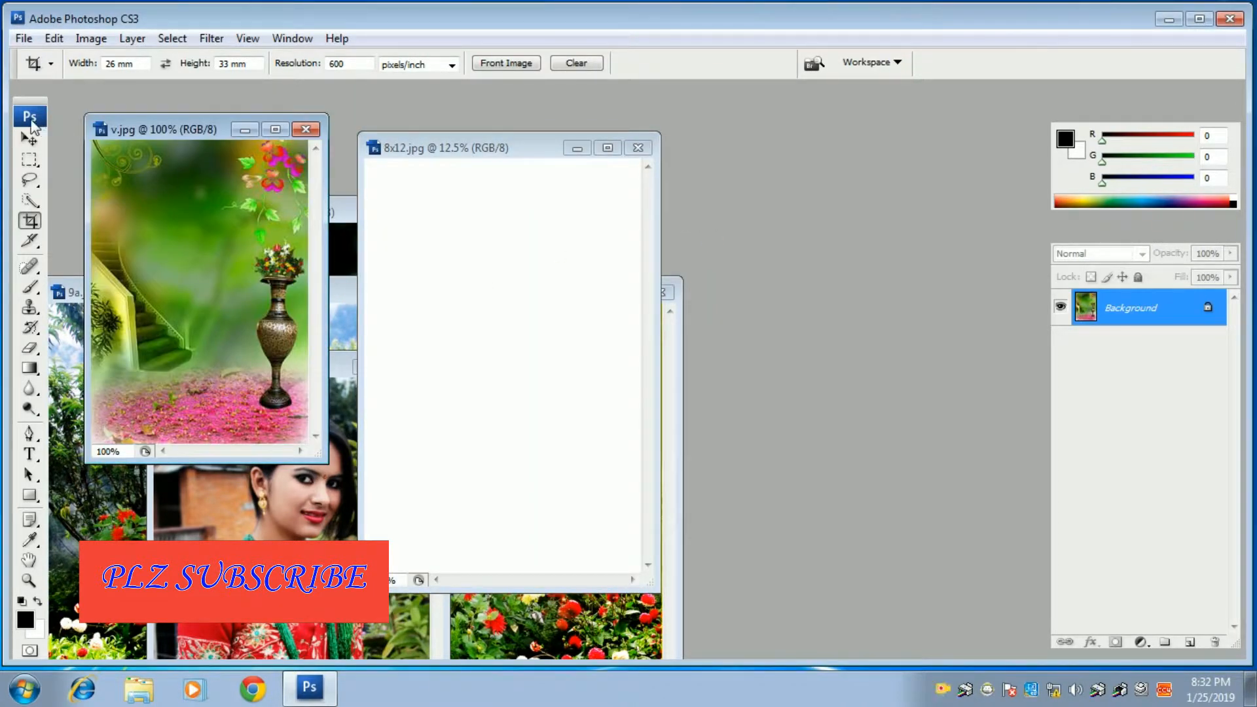
Show the toolbox in two columns, copy the v.jpg image onto the 8x12.jpg page with the Move tool, and maximize that page
{"action": "left_click", "coordinate": [21, 100]}
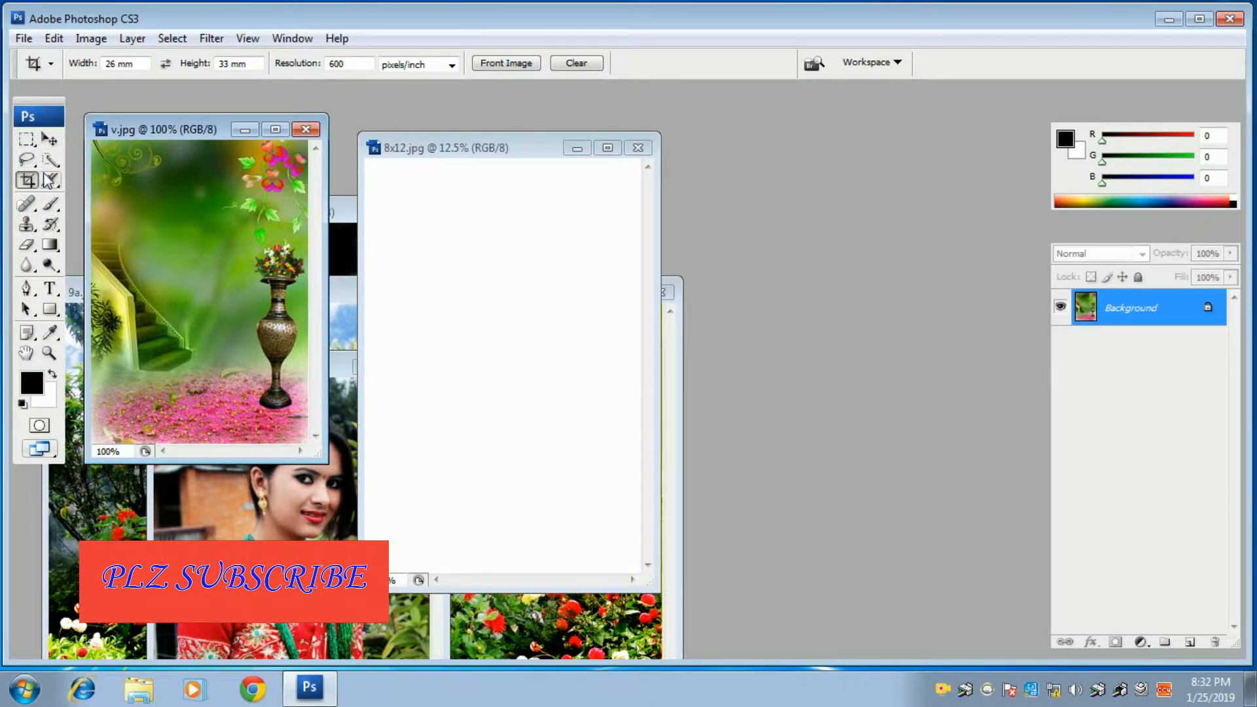
{"action": "left_click", "coordinate": [48, 141]}
{"action": "left_click_drag", "start_coordinate": [151, 246], "coordinate": [426, 187]}
{"action": "left_click", "coordinate": [608, 148]}
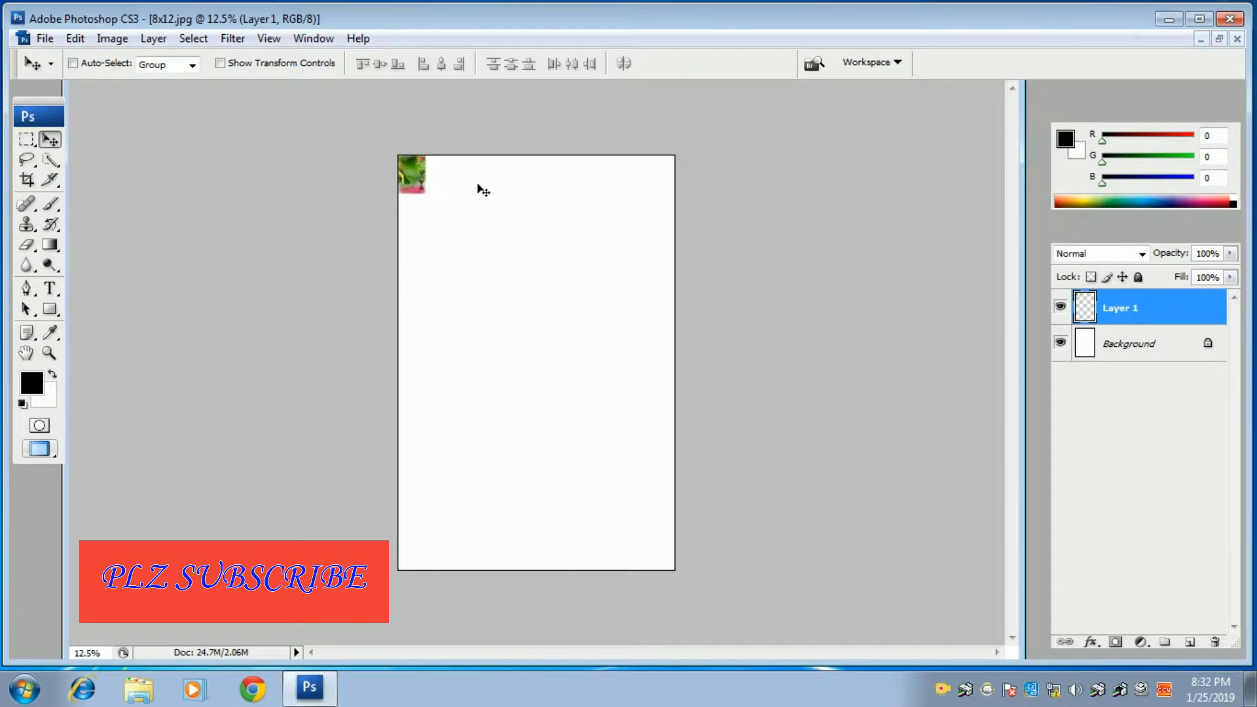
Free-transform the pasted background layer to about 1027.5% width and 1090.9% height so it fills the whole page
{"action": "key", "text": "ctrl+t"}
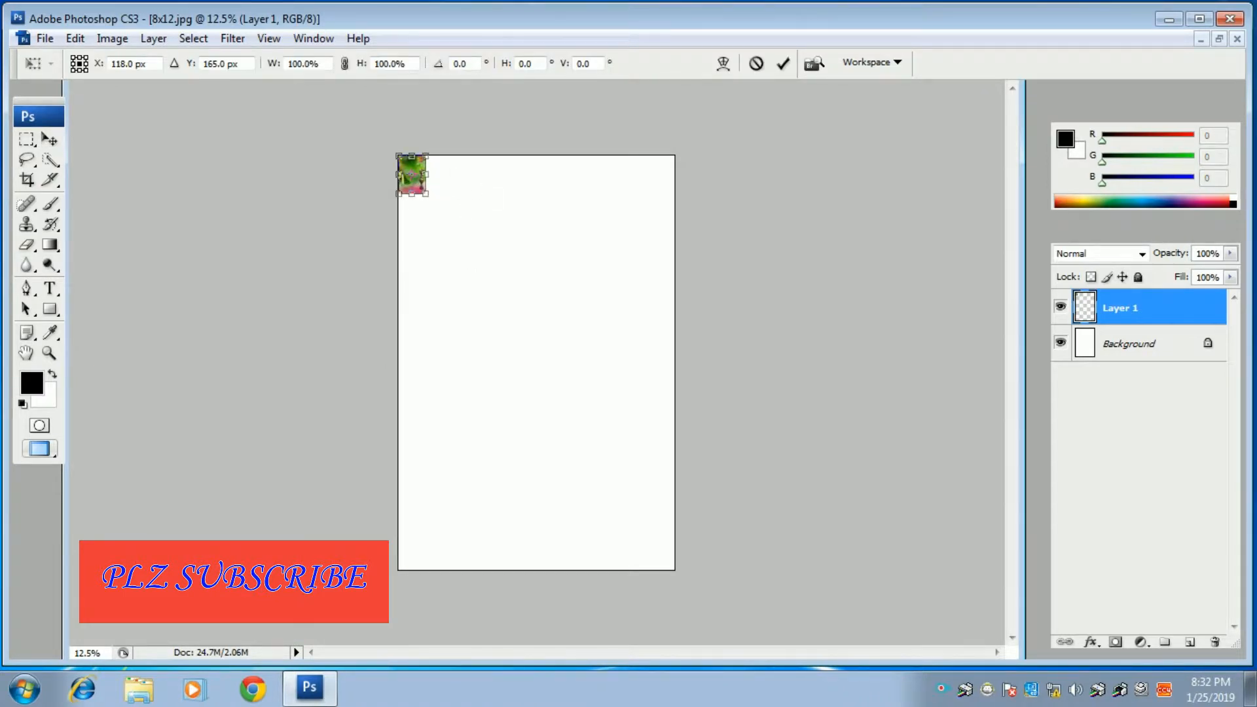
{"action": "left_click_drag", "start_coordinate": [439, 205], "coordinate": [690, 558]}
{"action": "left_click_drag", "start_coordinate": [546, 559], "coordinate": [553, 581]}
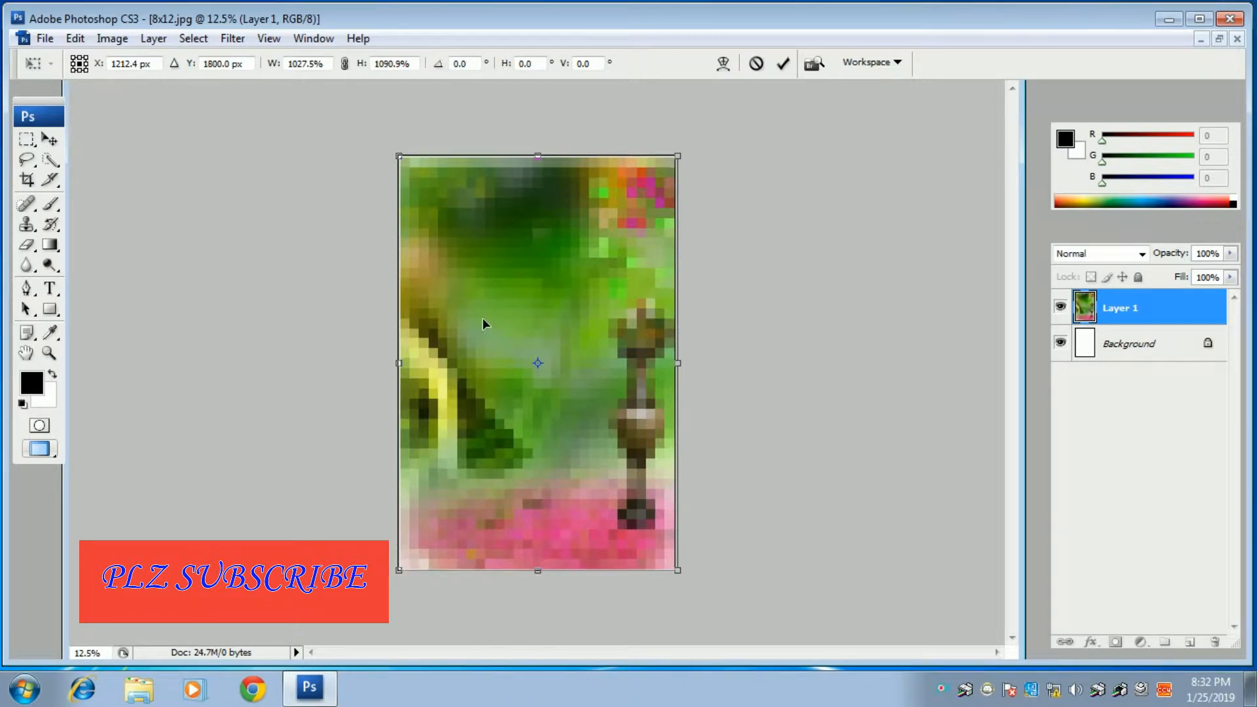
{"action": "key", "text": "Return"}
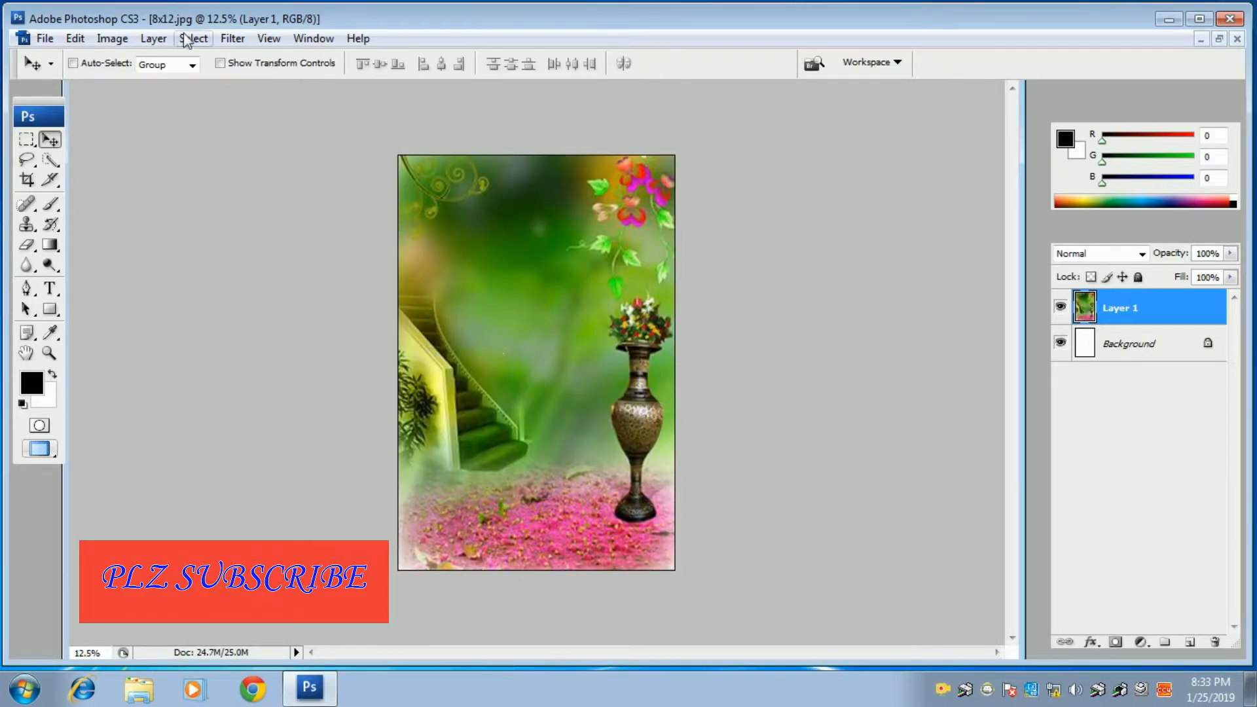
Apply the Blur More filter to the background image on Layer 1
{"action": "left_click", "coordinate": [232, 37]}
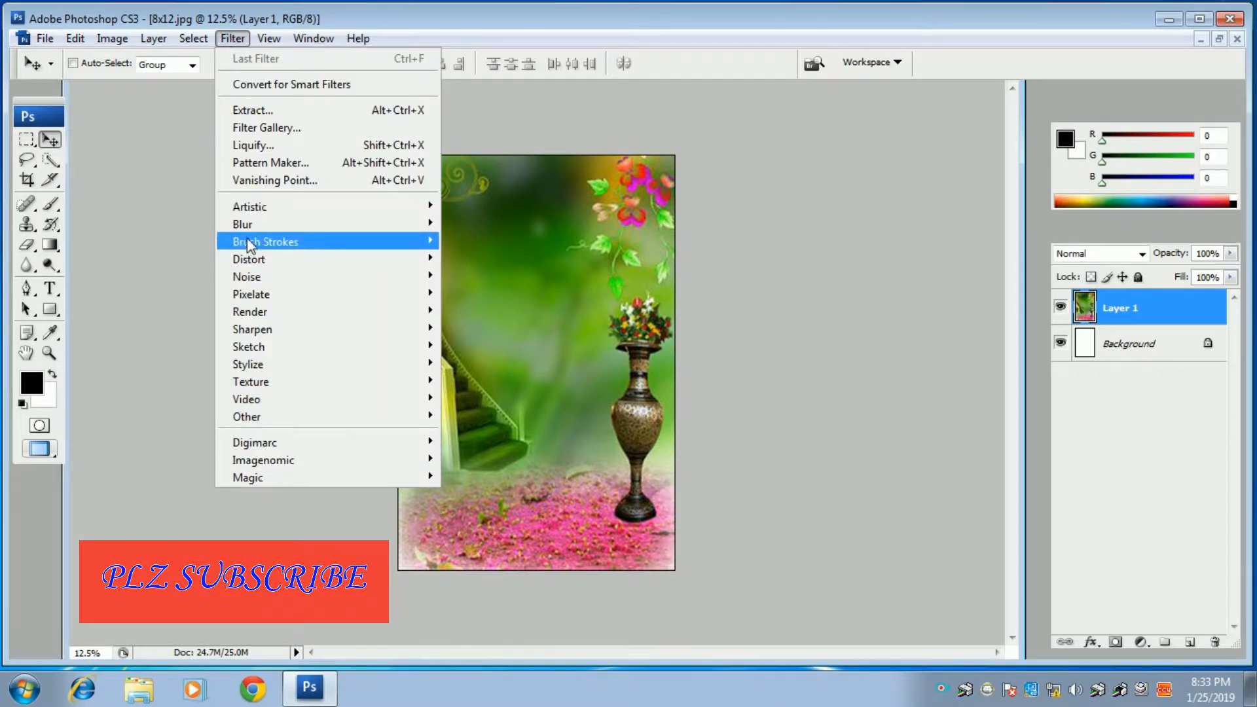
{"action": "mouse_move", "coordinate": [242, 224]}
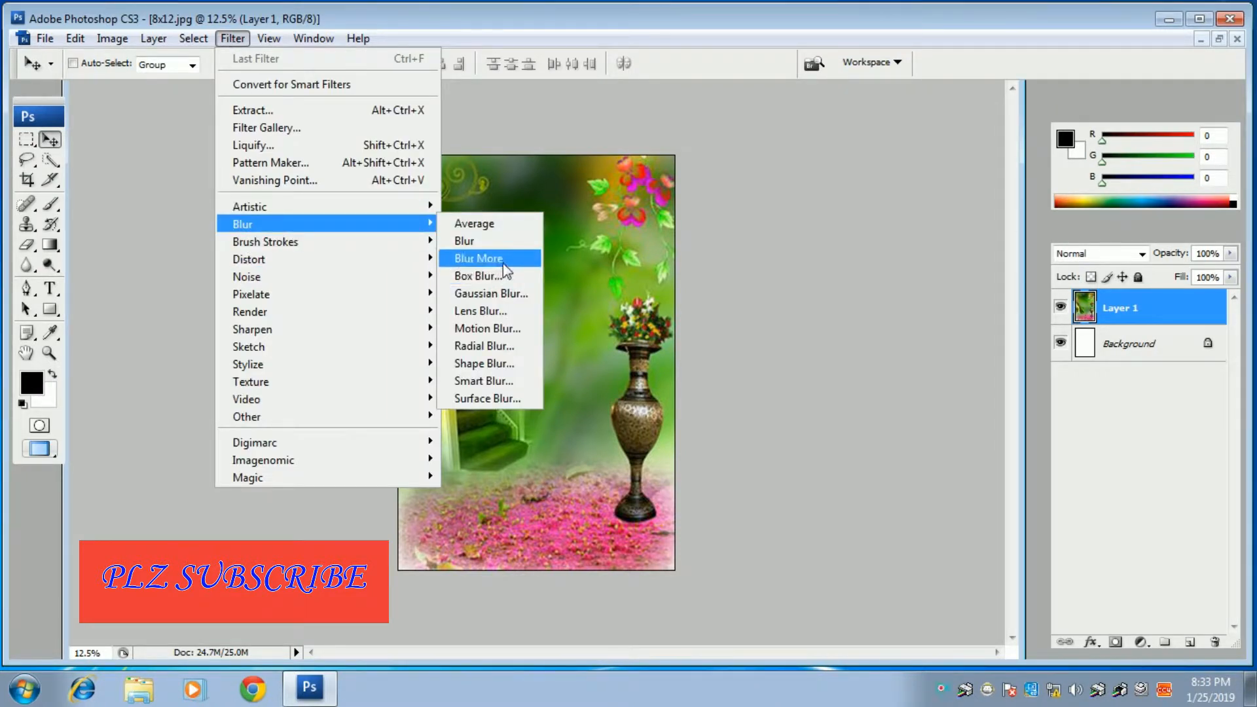
{"action": "left_click", "coordinate": [503, 259]}
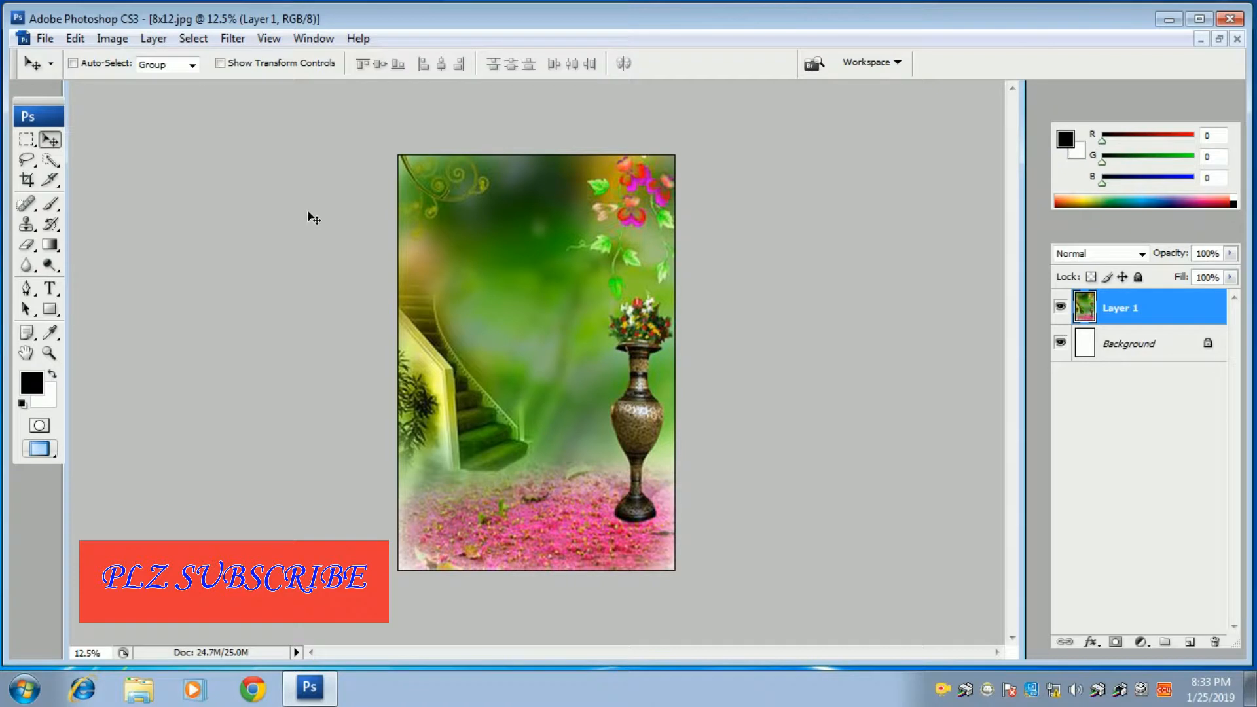
Apply a very strong Gaussian Blur to Layer 1, with the radius raised close to the upper end of its range
{"action": "left_click", "coordinate": [233, 38]}
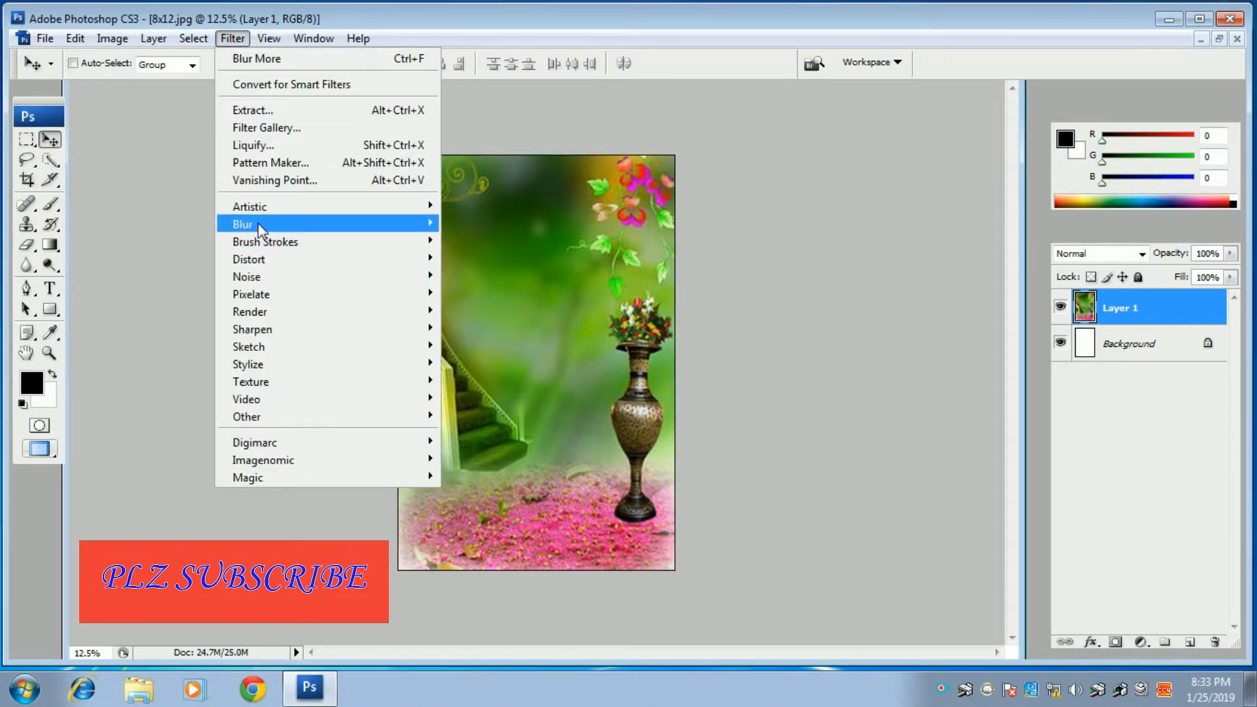
{"action": "mouse_move", "coordinate": [258, 223]}
{"action": "left_click", "coordinate": [537, 296]}
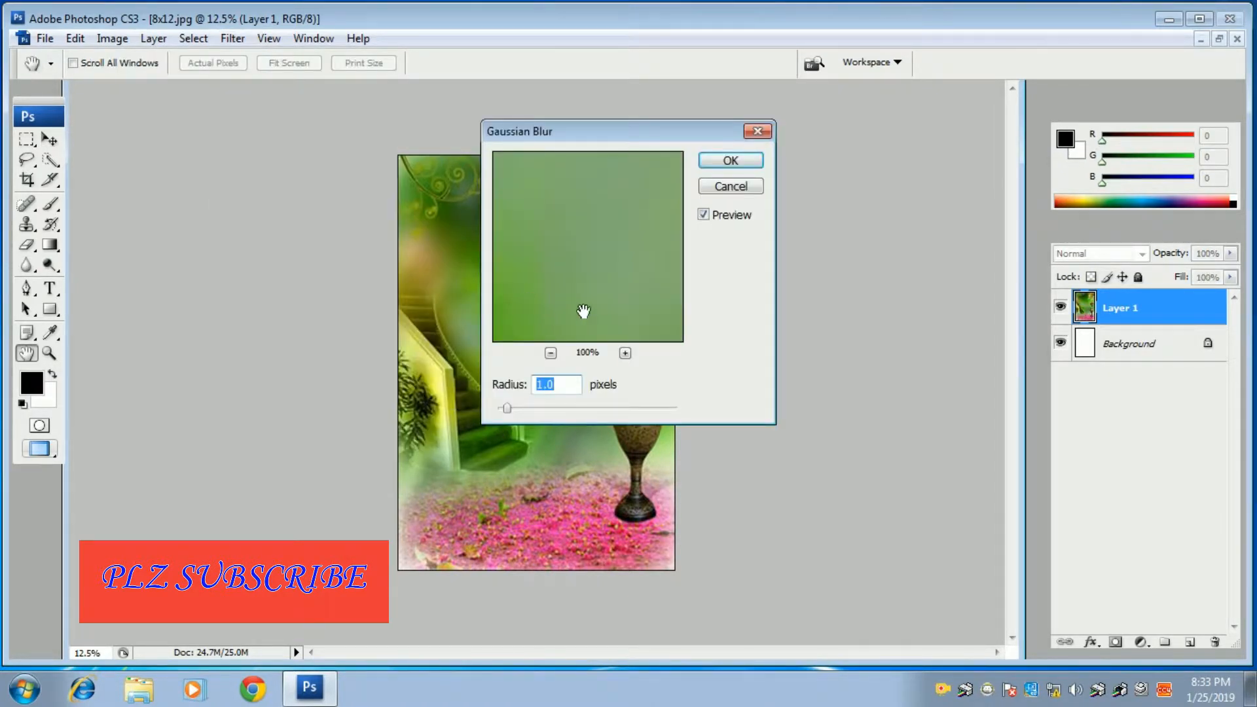
{"action": "left_click_drag", "start_coordinate": [568, 146], "coordinate": [763, 167]}
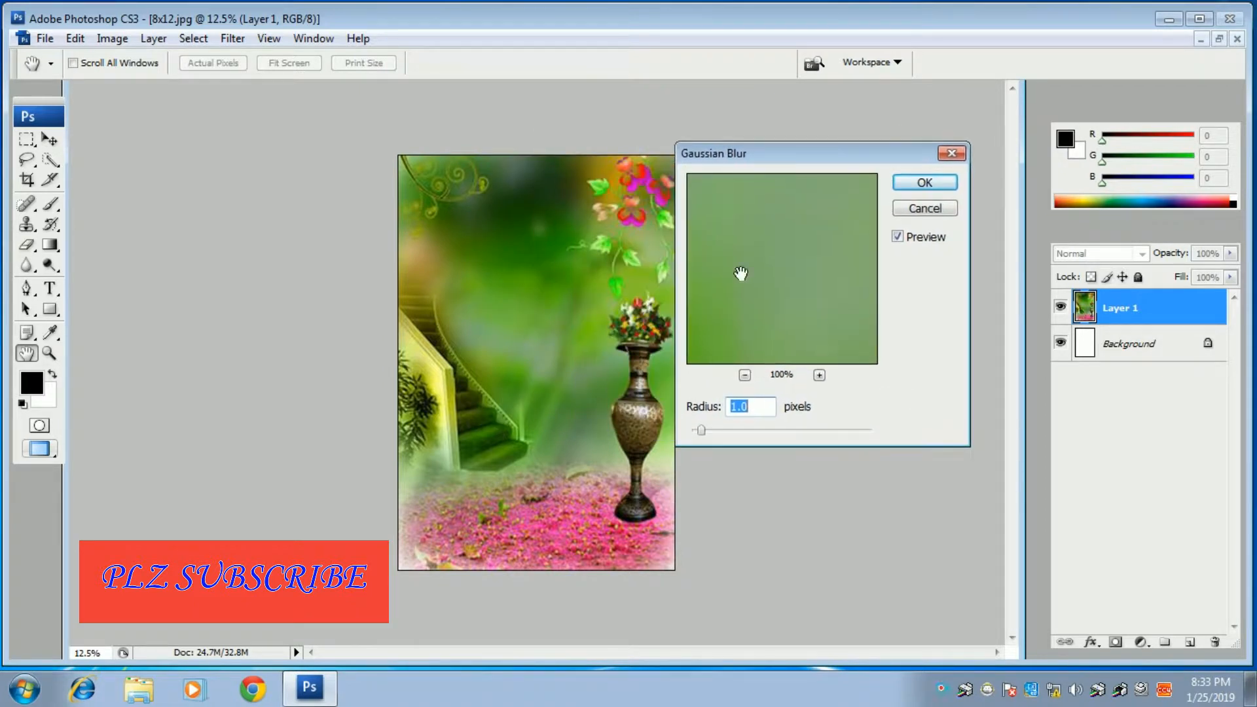
{"action": "left_click", "coordinate": [756, 431]}
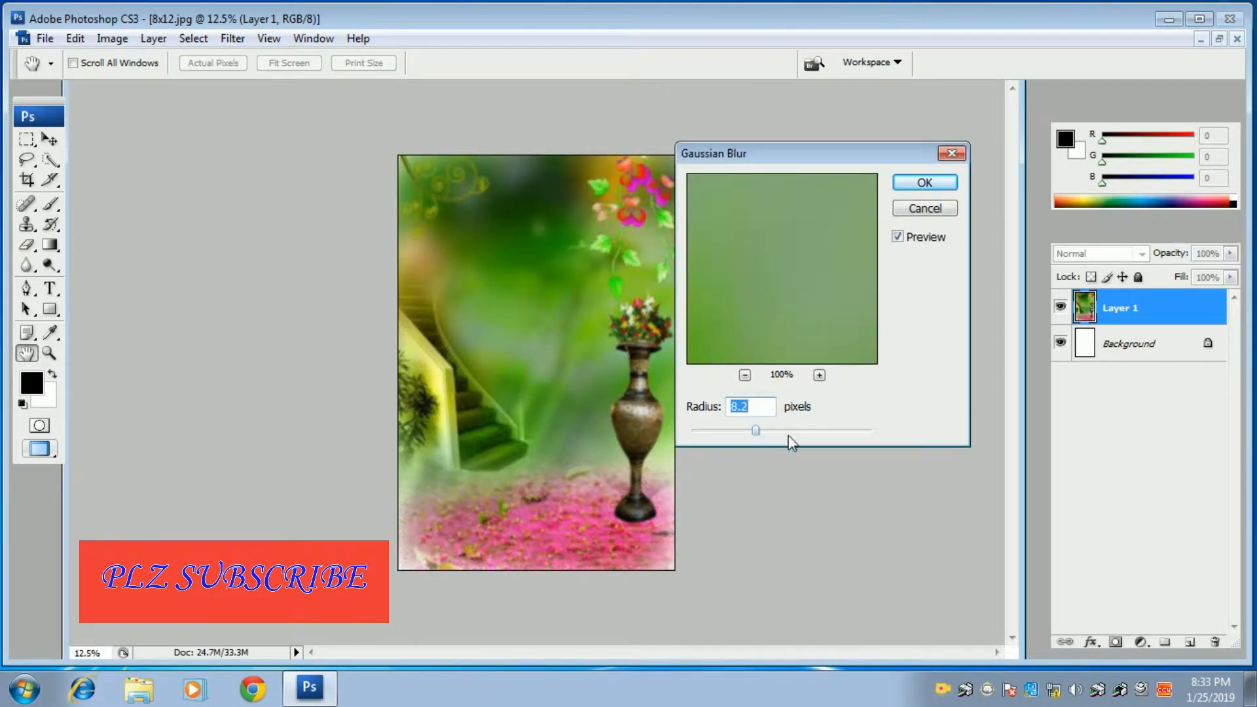
{"action": "left_click", "coordinate": [817, 431]}
{"action": "left_click", "coordinate": [846, 431]}
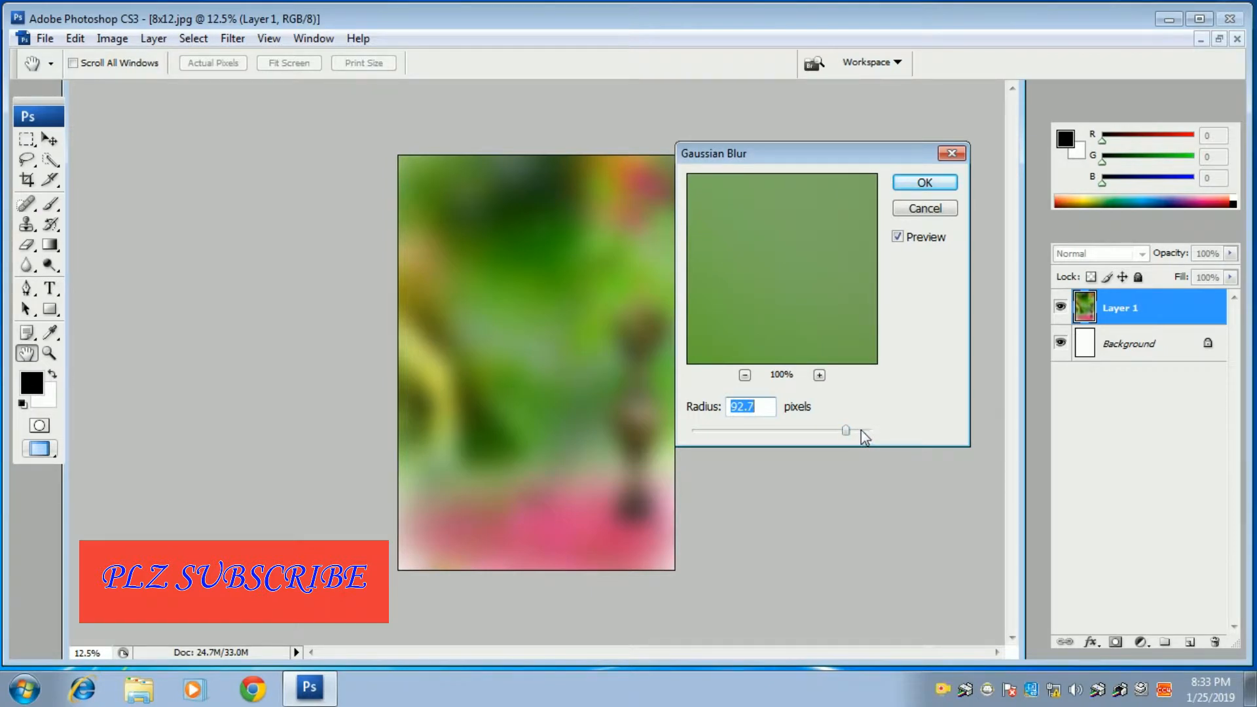
{"action": "left_click", "coordinate": [862, 431]}
{"action": "left_click", "coordinate": [925, 182]}
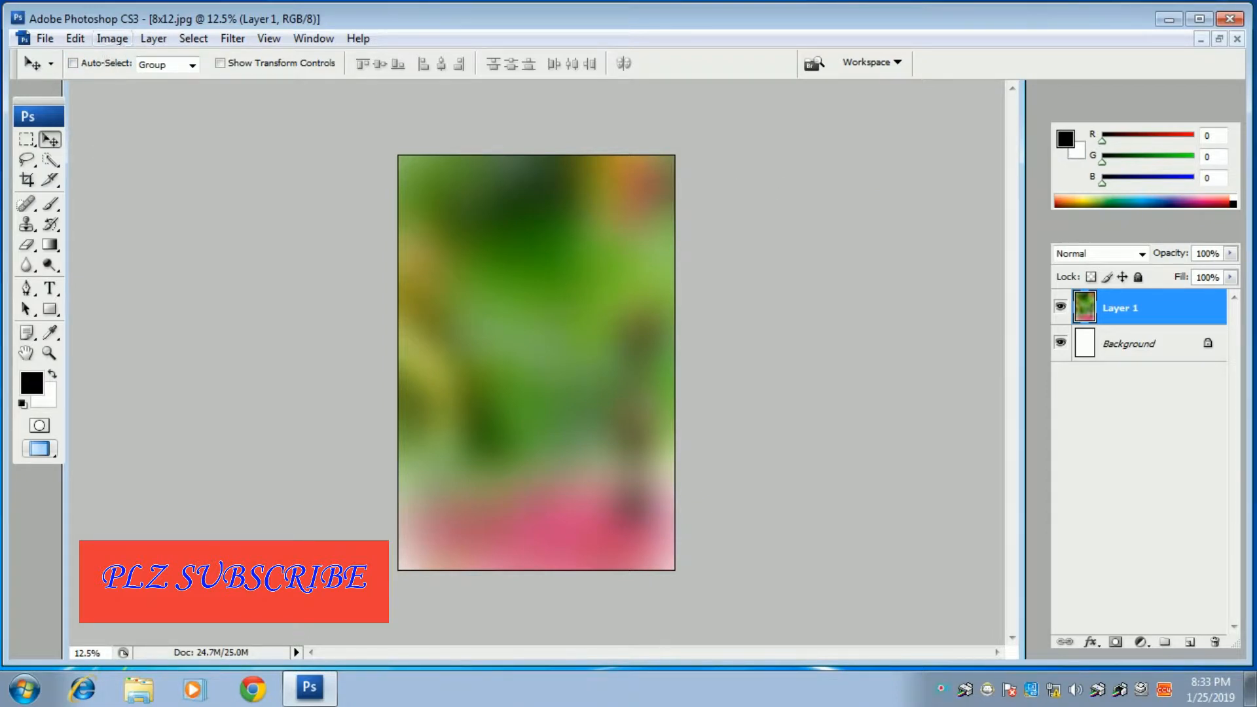
Draw a large black heart custom shape on the upper part of the page and move it to be horizontally centred near the page's upper edge
{"action": "left_click", "coordinate": [50, 309]}
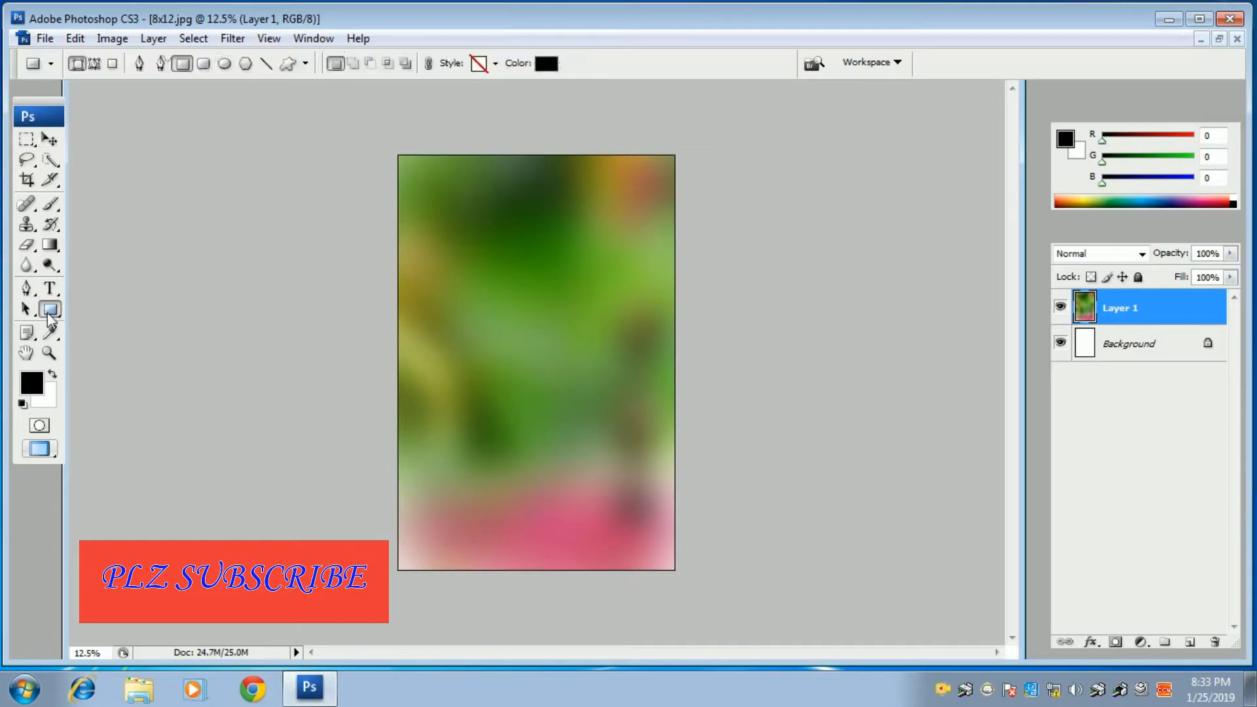
{"action": "left_click", "coordinate": [306, 64]}
{"action": "left_click", "coordinate": [287, 64]}
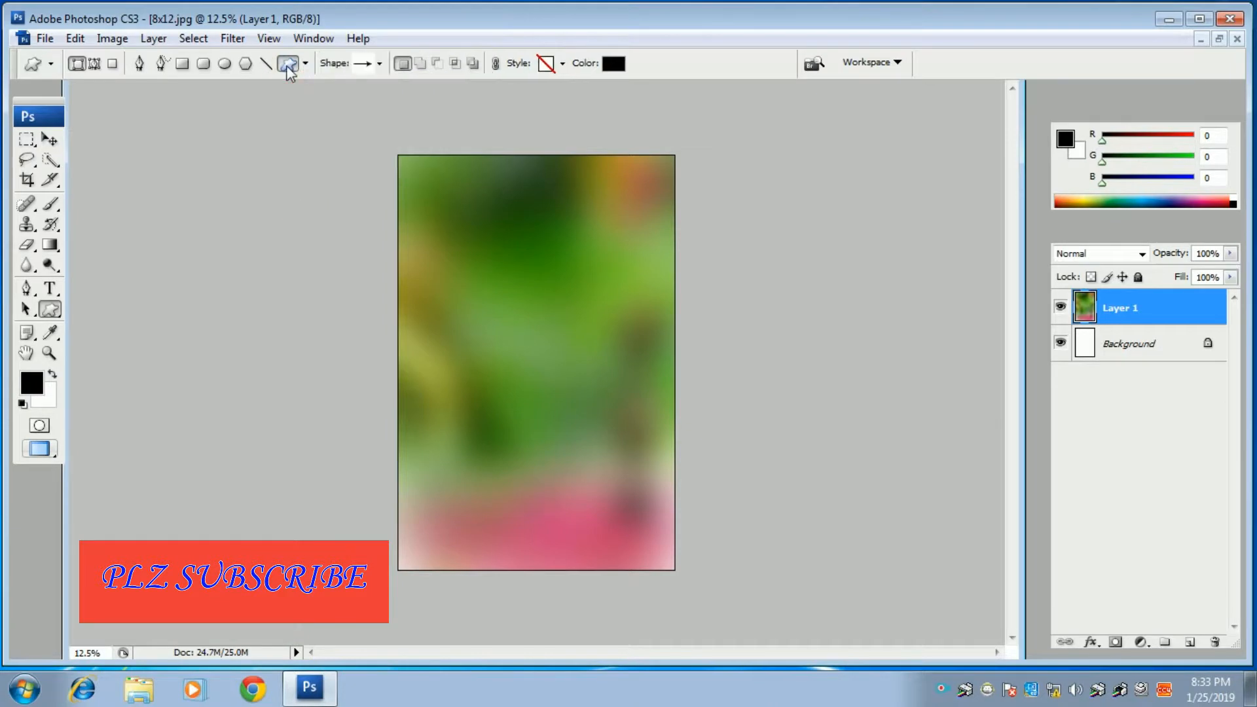
{"action": "left_click", "coordinate": [380, 64]}
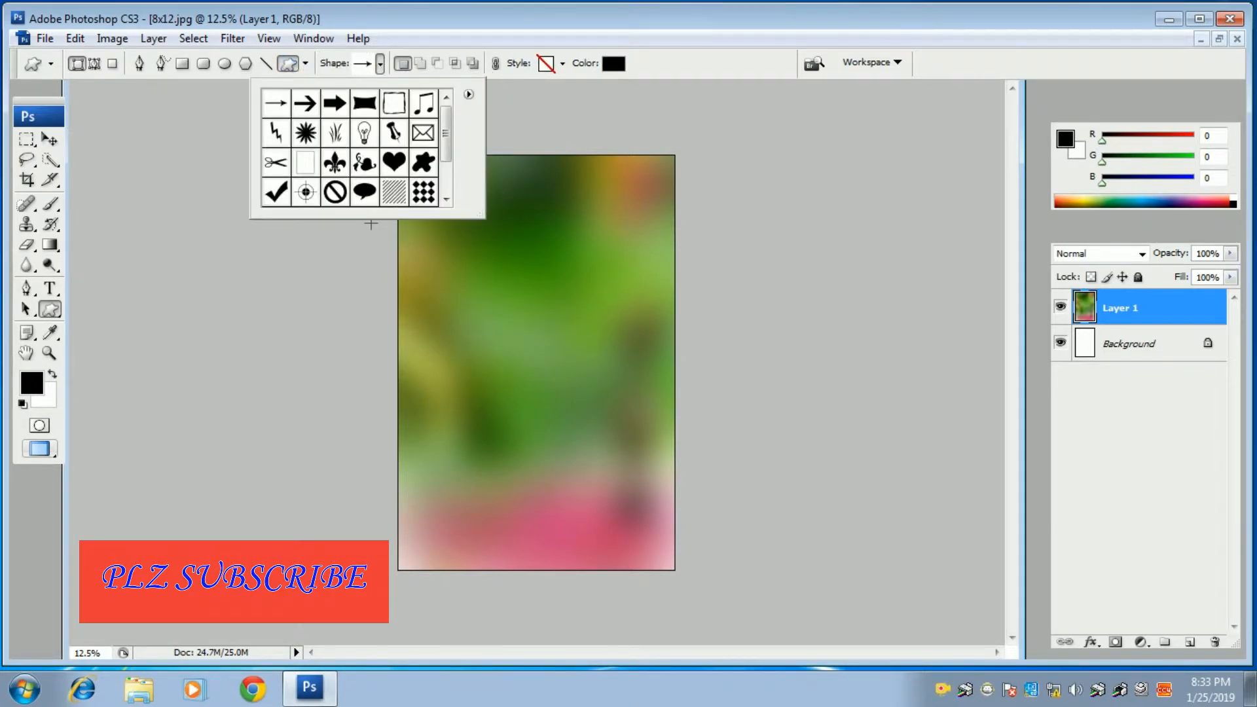
{"action": "left_click", "coordinate": [401, 165]}
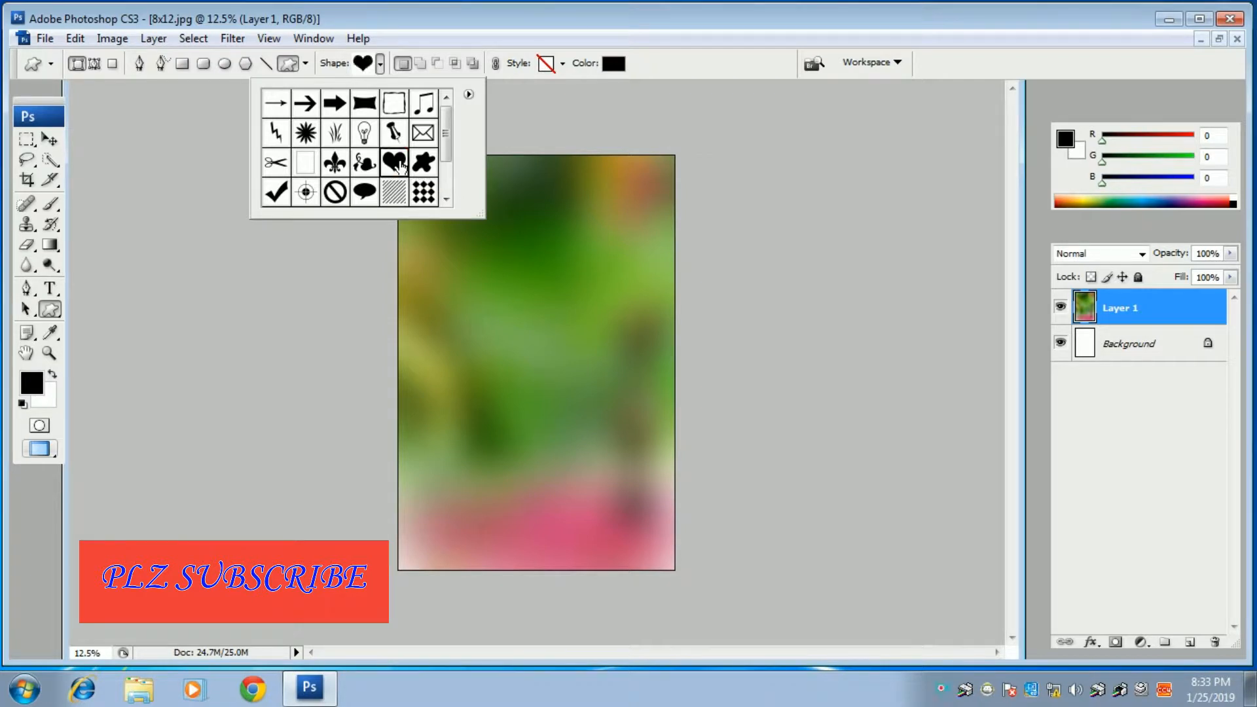
{"action": "left_click", "coordinate": [491, 241]}
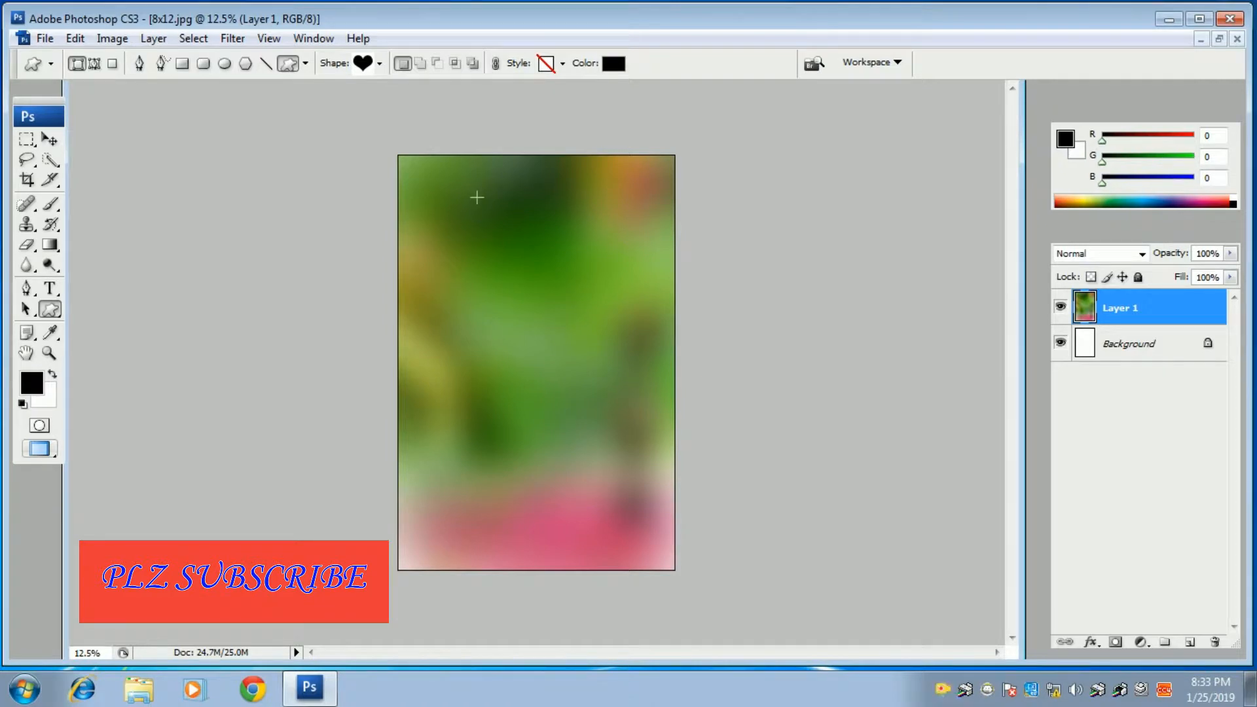
{"action": "left_click_drag", "start_coordinate": [443, 175], "coordinate": [667, 426]}
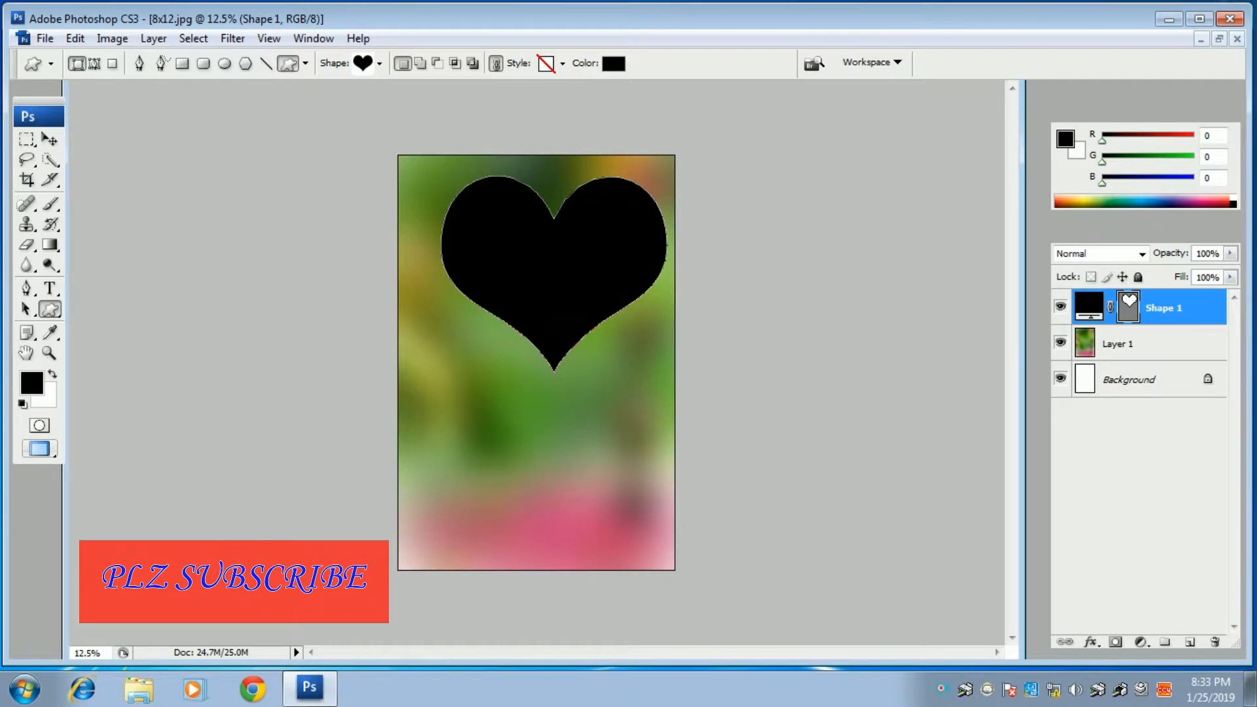
{"action": "left_click", "coordinate": [50, 139]}
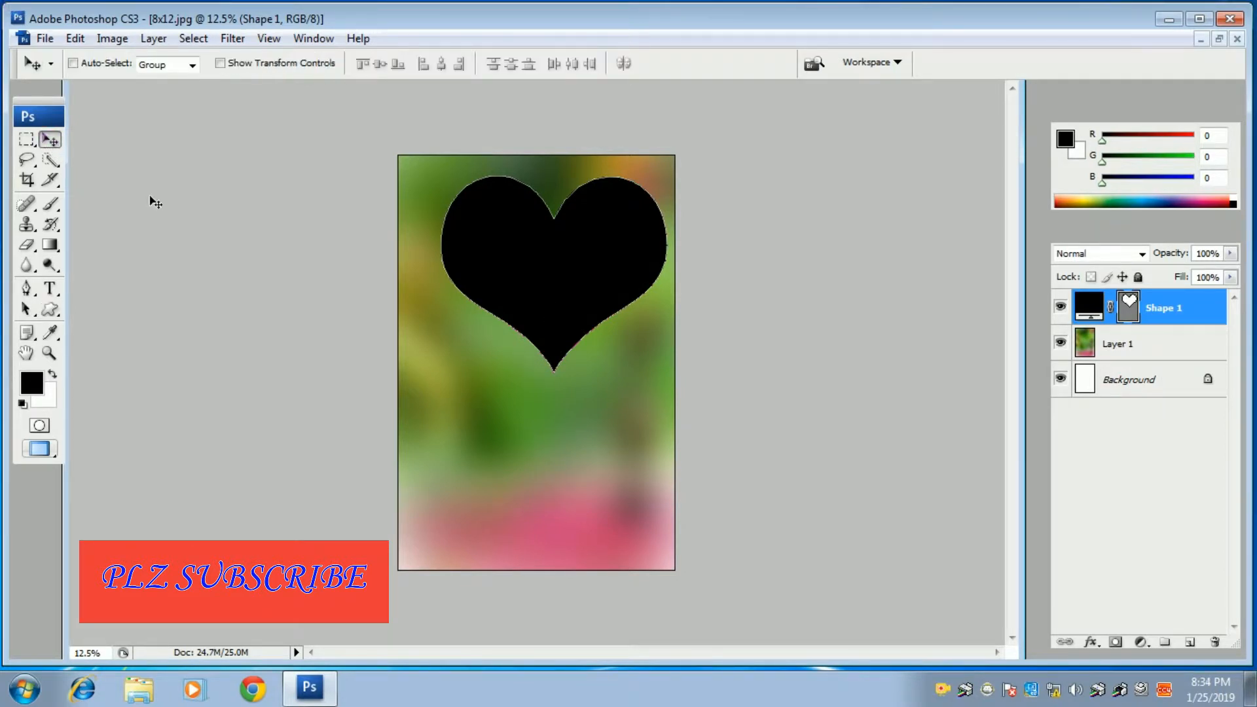
{"action": "left_click_drag", "start_coordinate": [553, 238], "coordinate": [531, 231]}
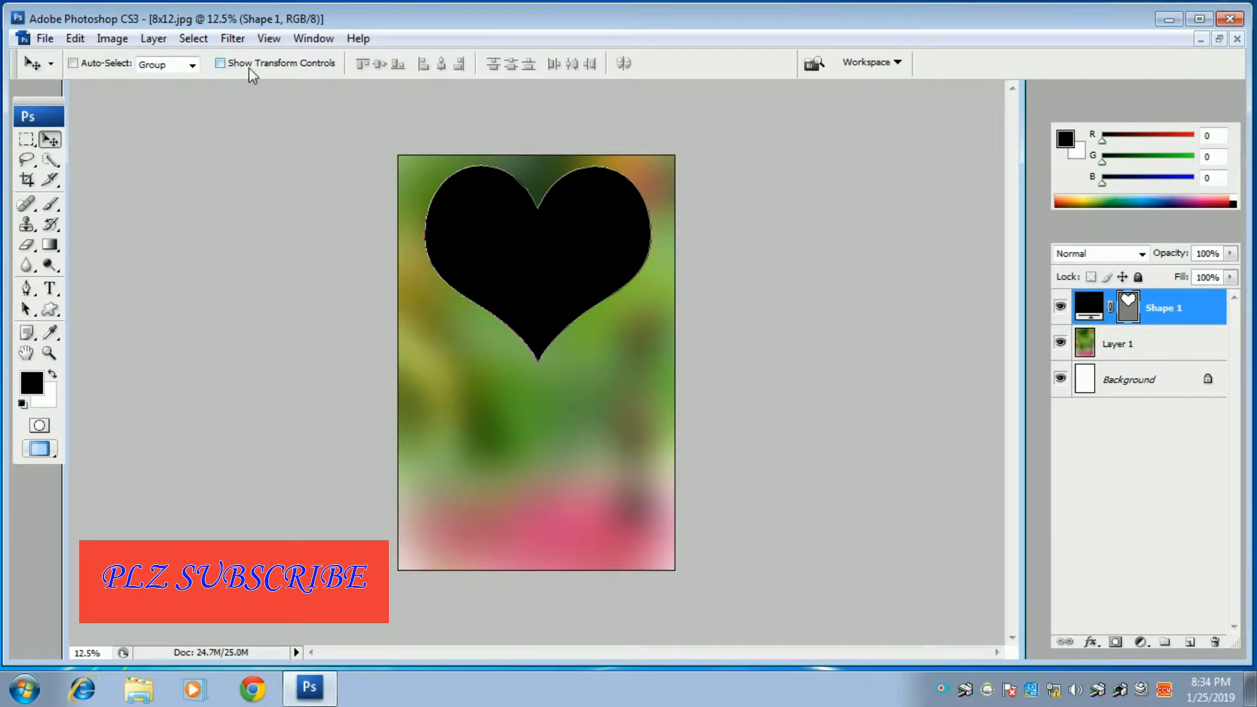
Try to draw a stamp-edged frame custom shape below the heart and recolour it with the background and foreground colours, and undo it
{"action": "left_click", "coordinate": [46, 311]}
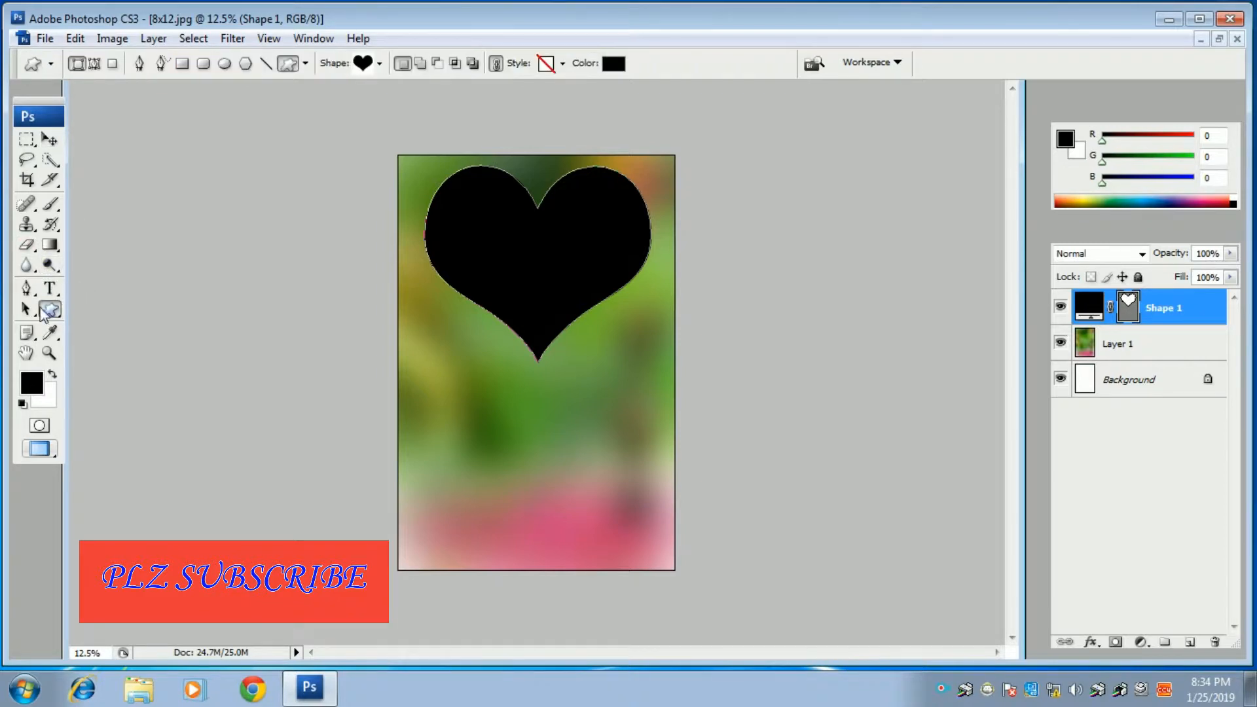
{"action": "left_click", "coordinate": [382, 63]}
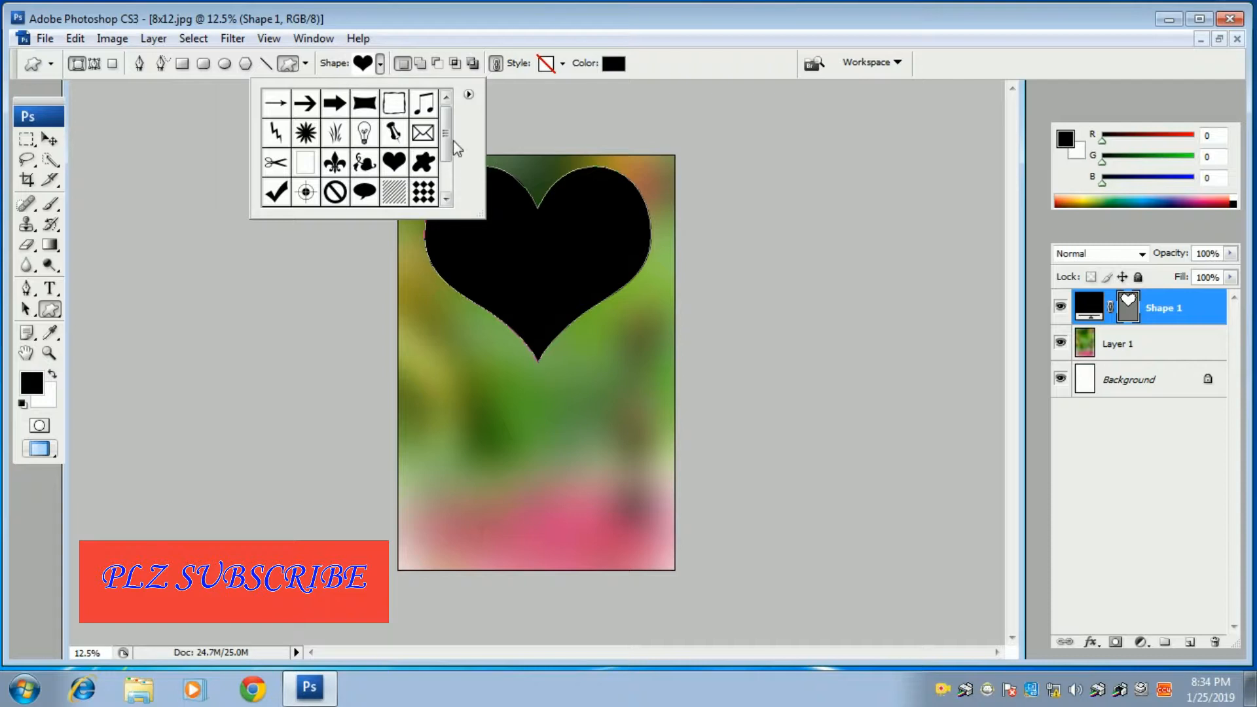
{"action": "left_click", "coordinate": [305, 162]}
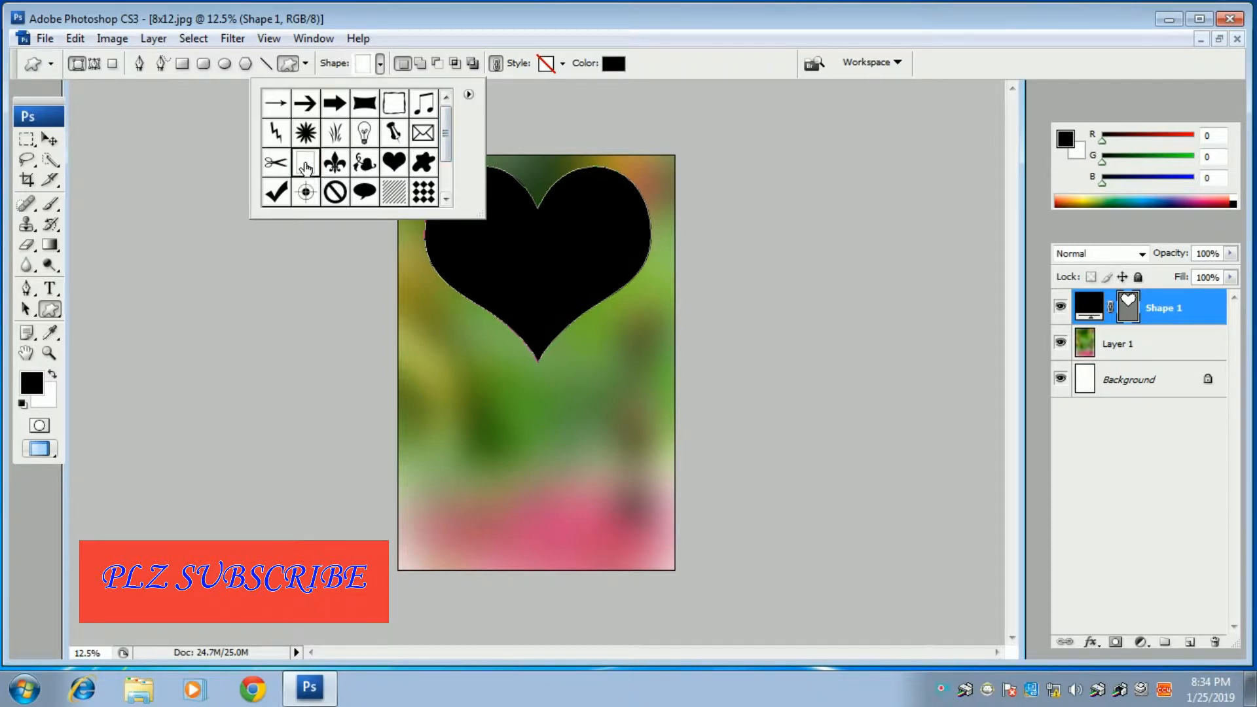
{"action": "left_click", "coordinate": [420, 408]}
{"action": "left_click_drag", "start_coordinate": [422, 406], "coordinate": [534, 543]}
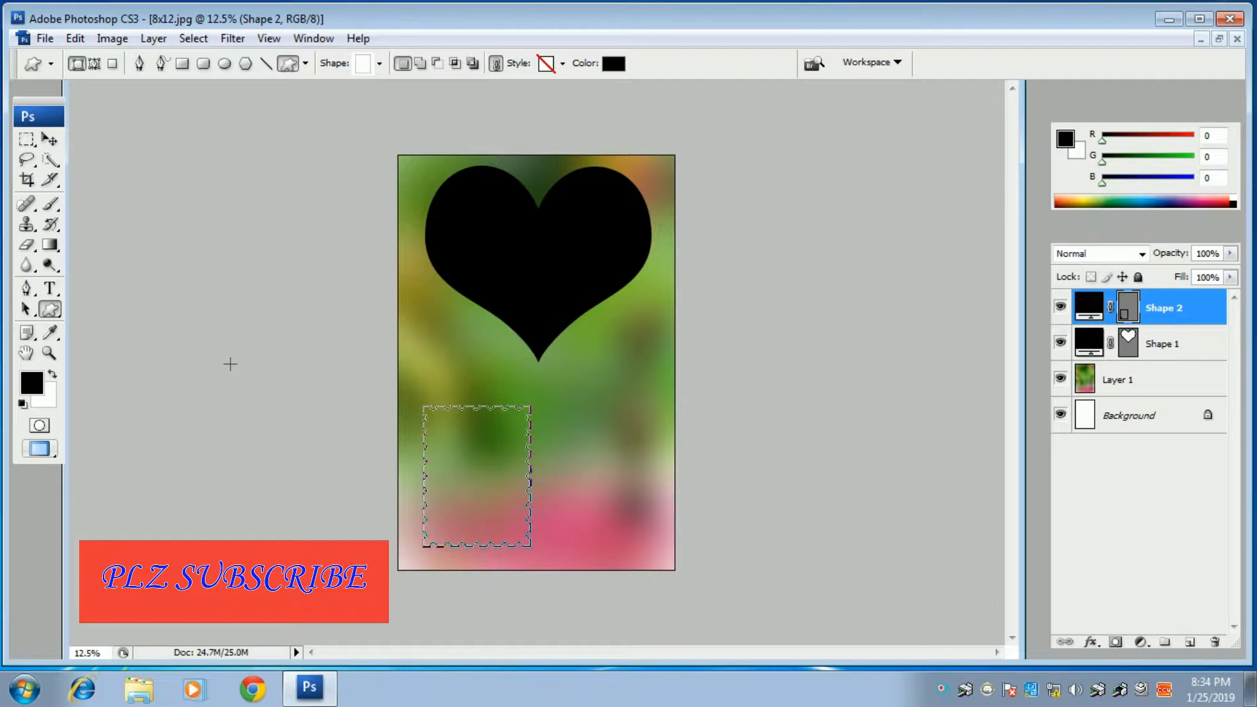
{"action": "key", "text": "alt"}
{"action": "key", "text": "ctrl+BackSpace"}
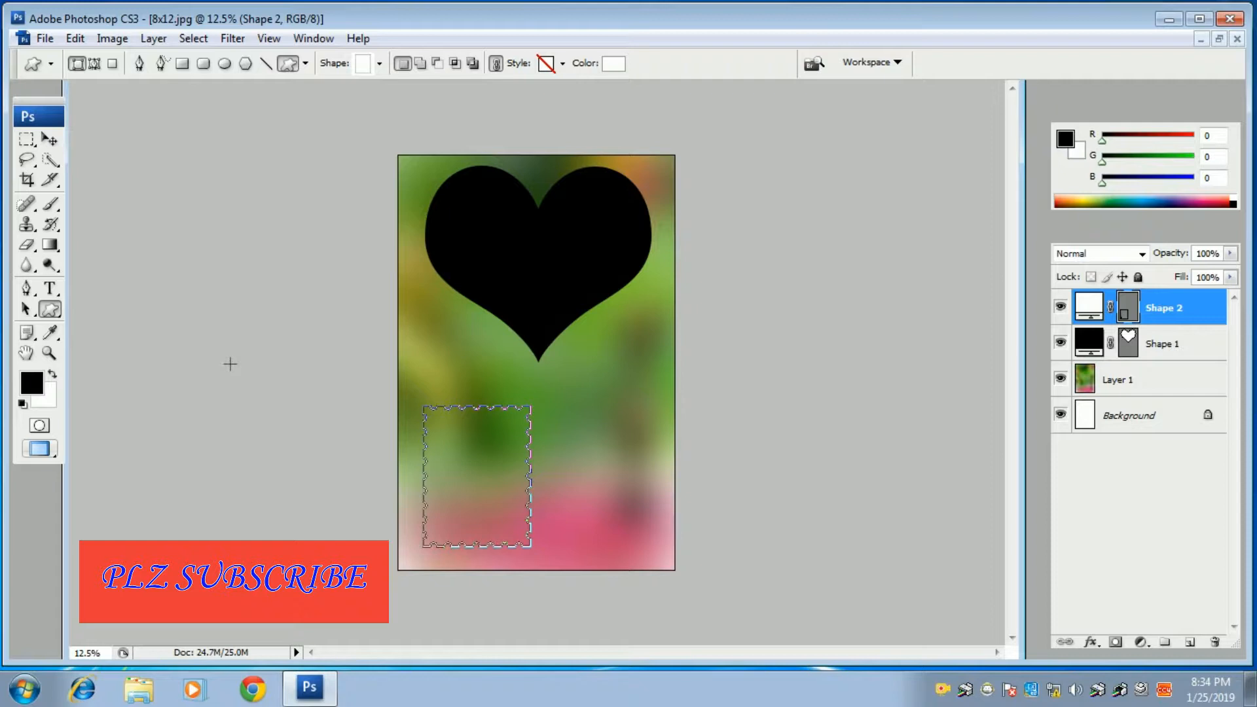
{"action": "key", "text": "alt+BackSpace"}
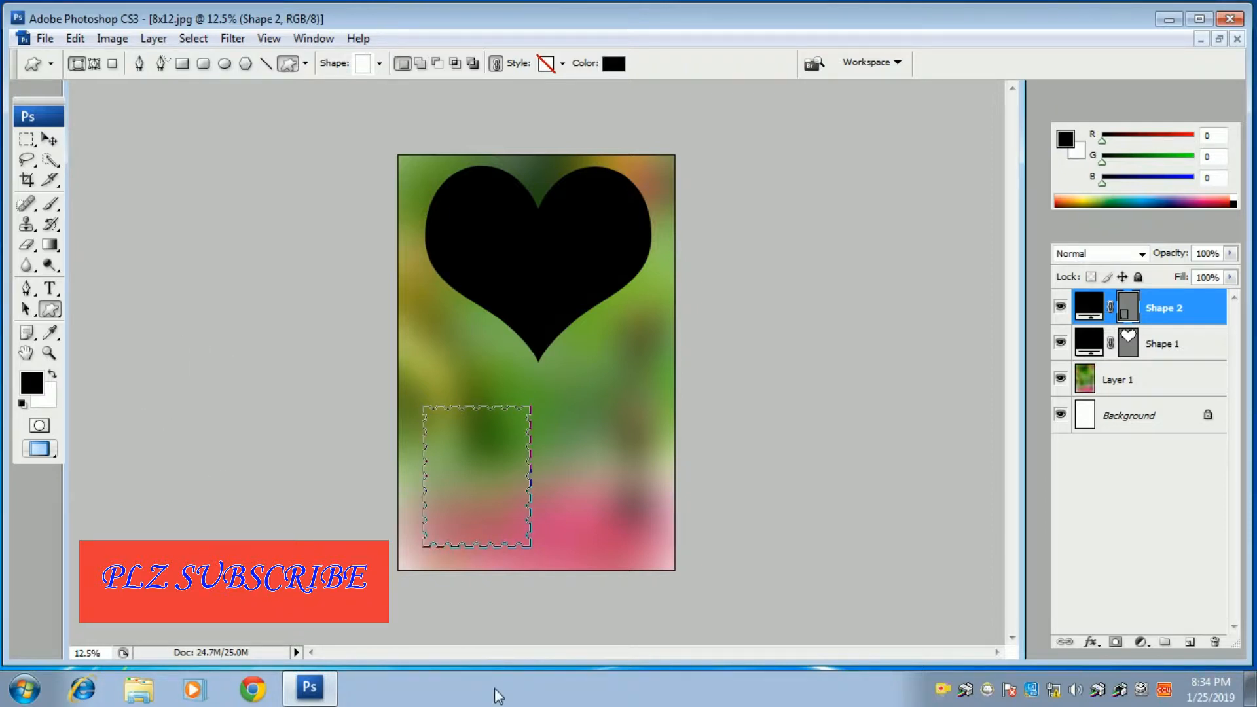
{"action": "key", "text": "ctrl+BackSpace"}
{"action": "key", "text": "ctrl+alt+z"}
{"action": "key", "text": "ctrl+alt+z"}
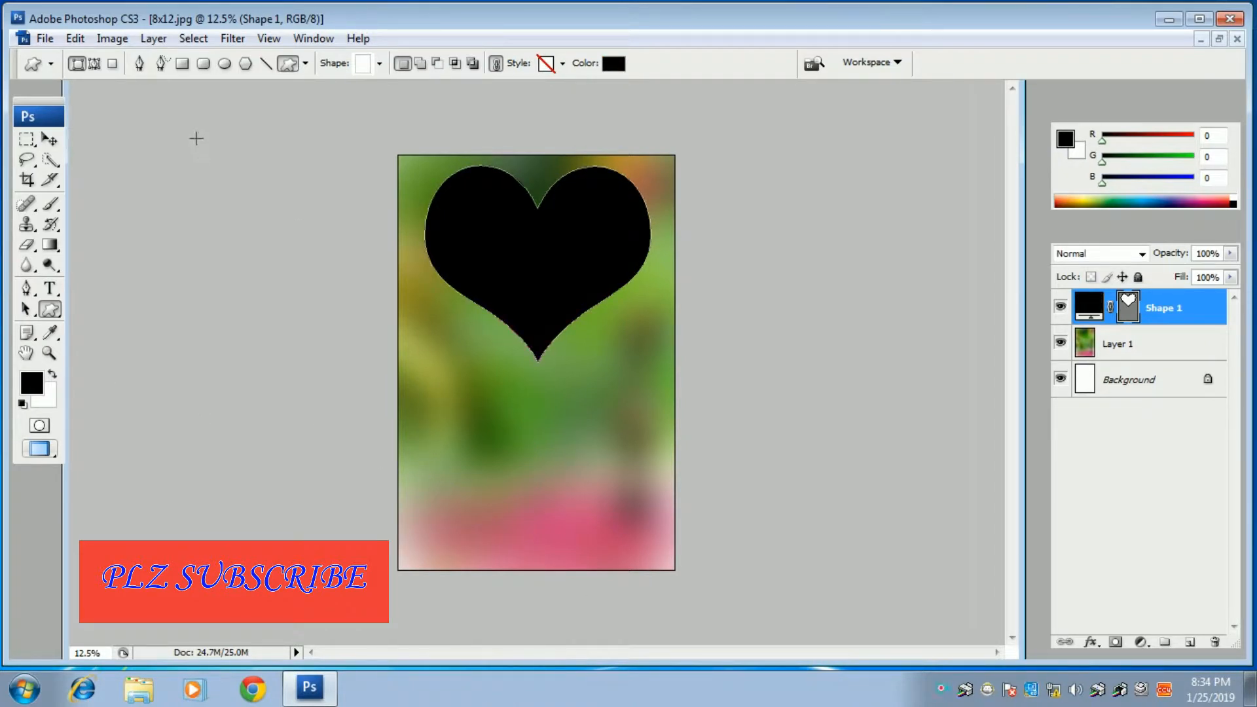
{"action": "left_click", "coordinate": [25, 140]}
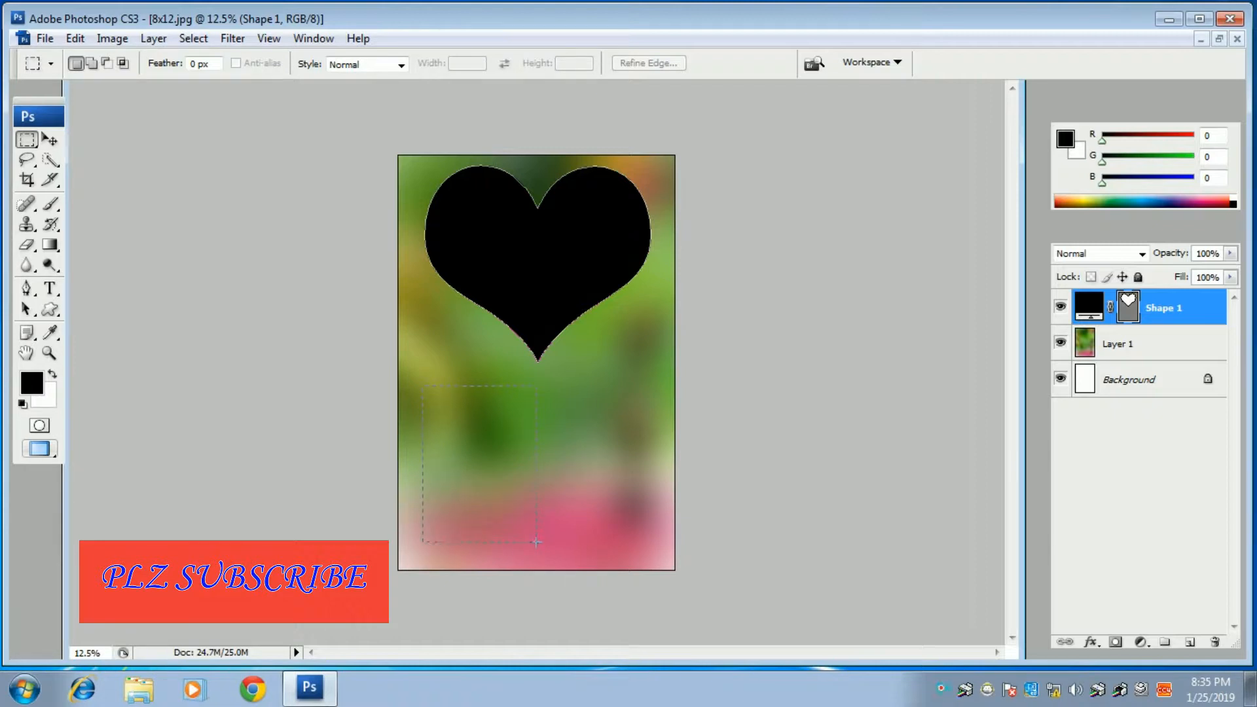
{"action": "left_click_drag", "start_coordinate": [536, 542], "coordinate": [537, 543]}
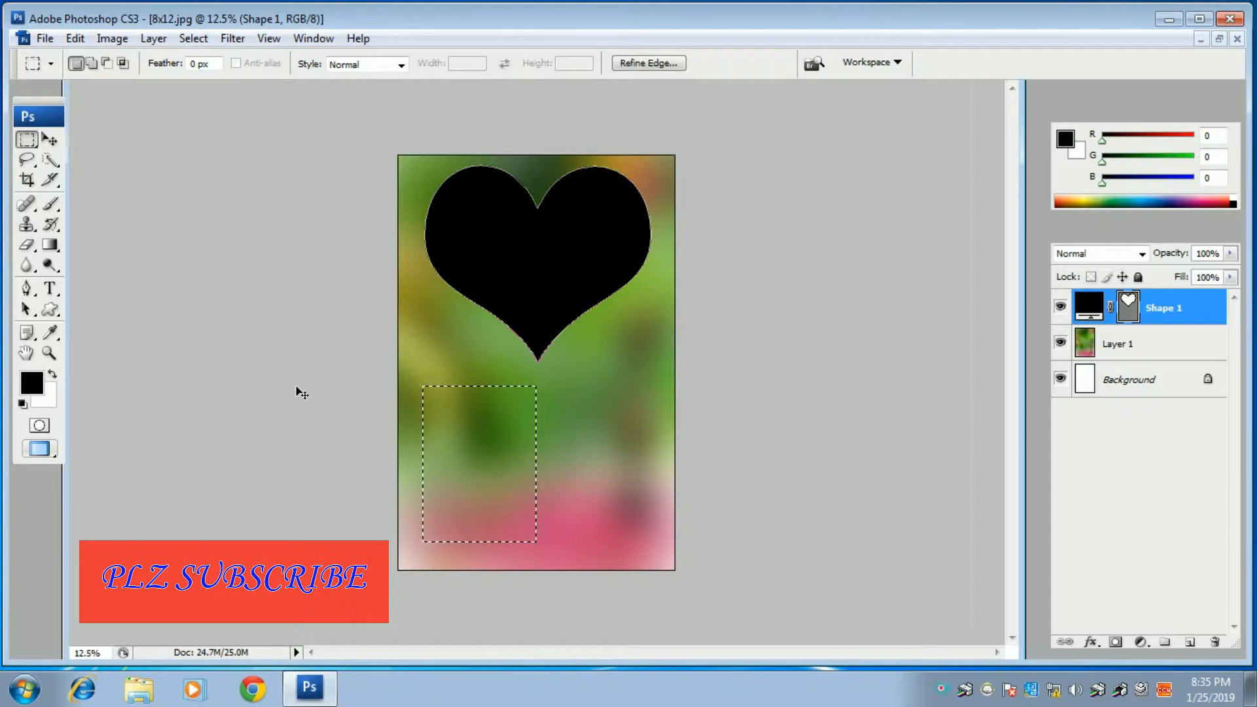
{"action": "key", "text": "alt"}
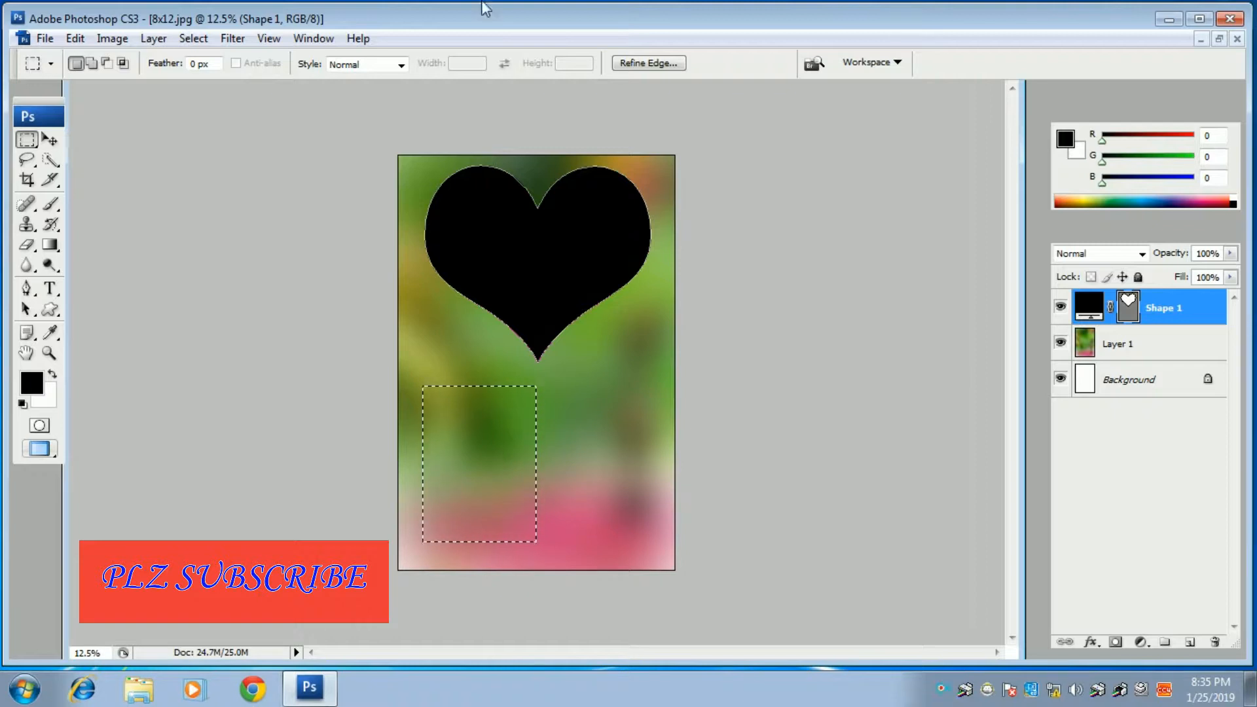
{"action": "left_click", "coordinate": [34, 386]}
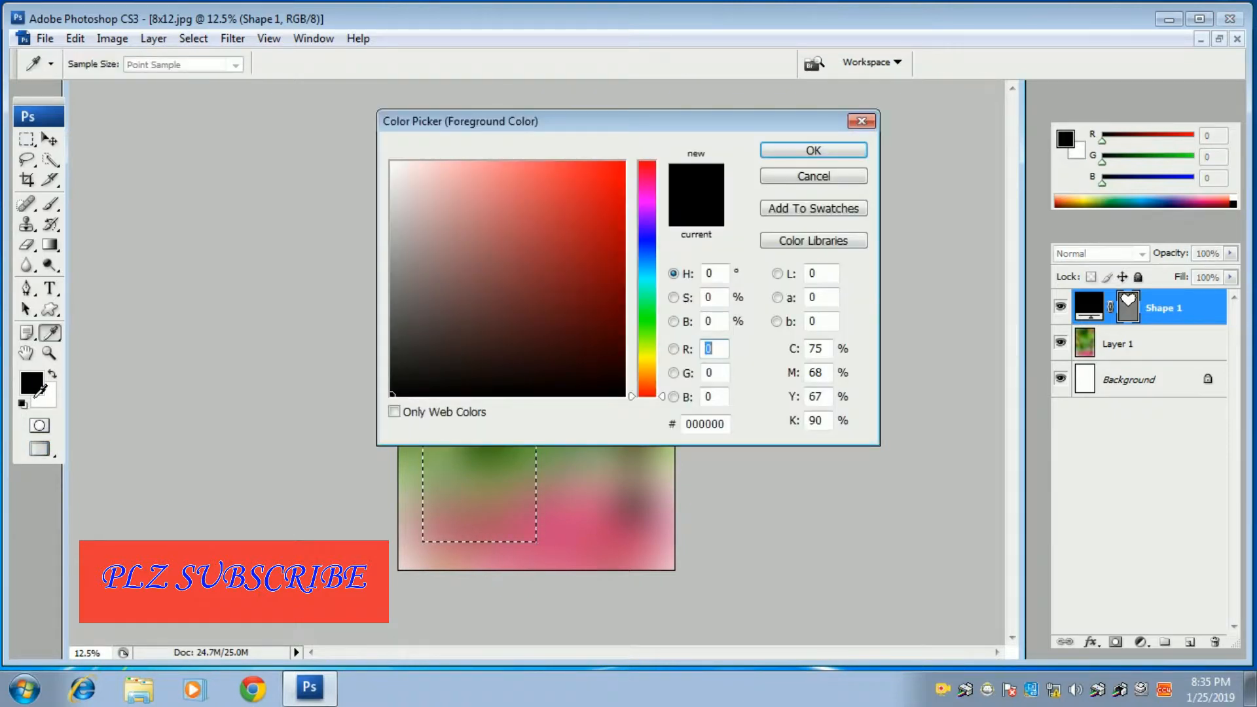
{"action": "left_click", "coordinate": [860, 122]}
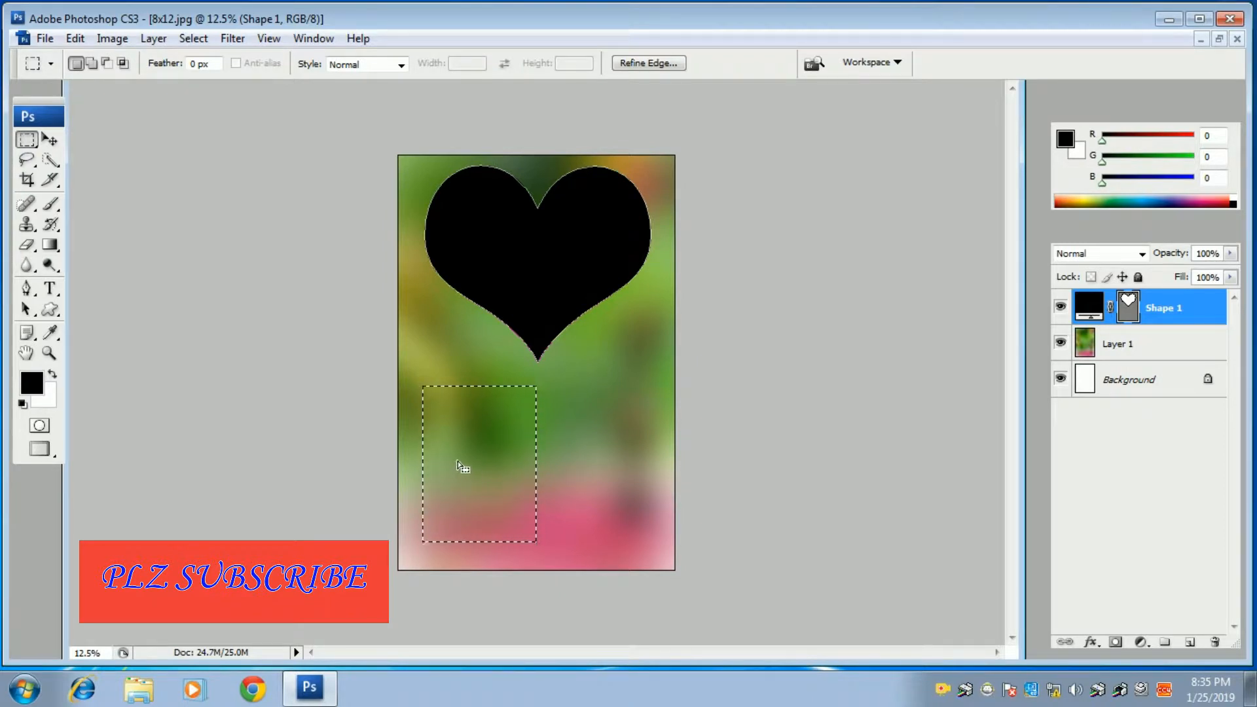
{"action": "right_click", "coordinate": [510, 239]}
{"action": "left_click", "coordinate": [493, 232]}
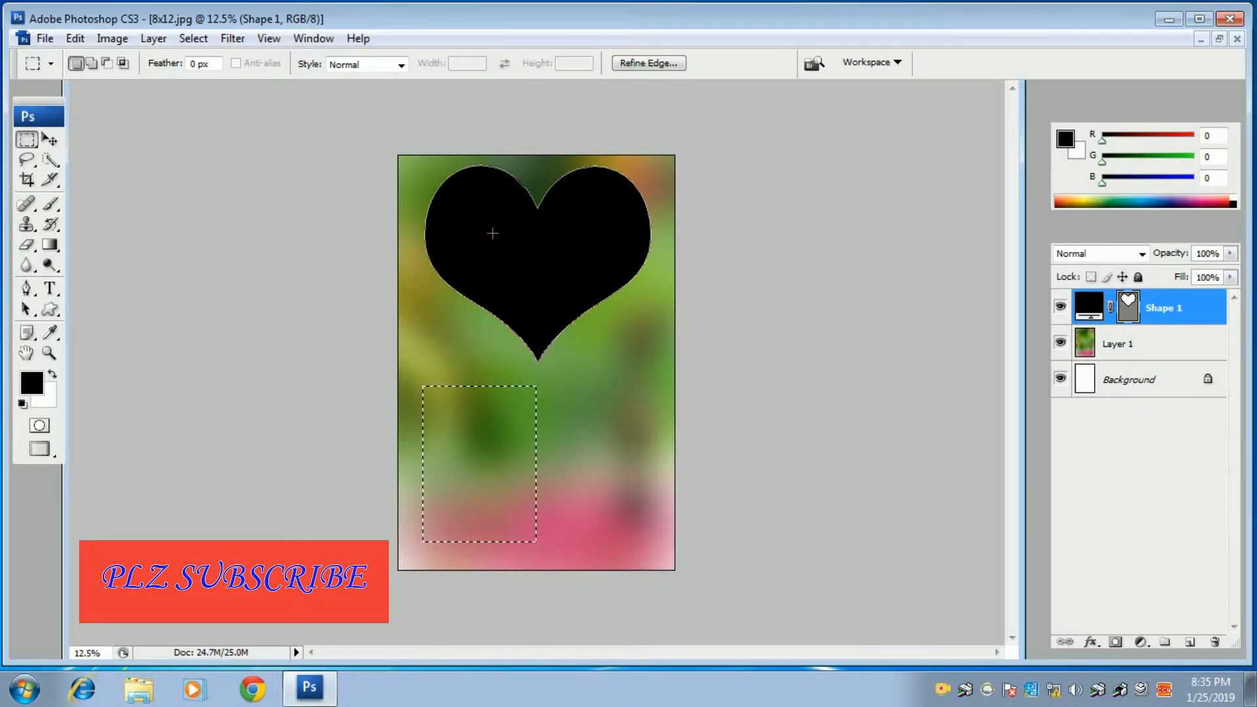
{"action": "key", "text": "ctrl+Return"}
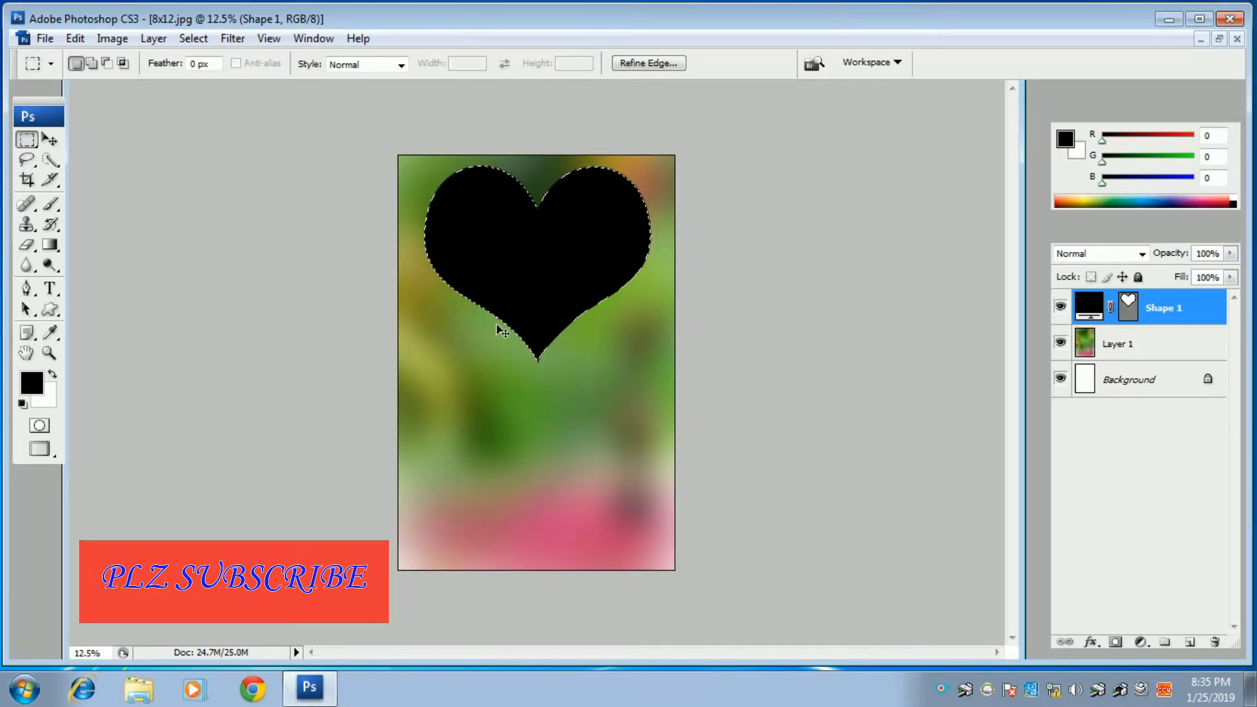
{"action": "key", "text": "ctrl+d"}
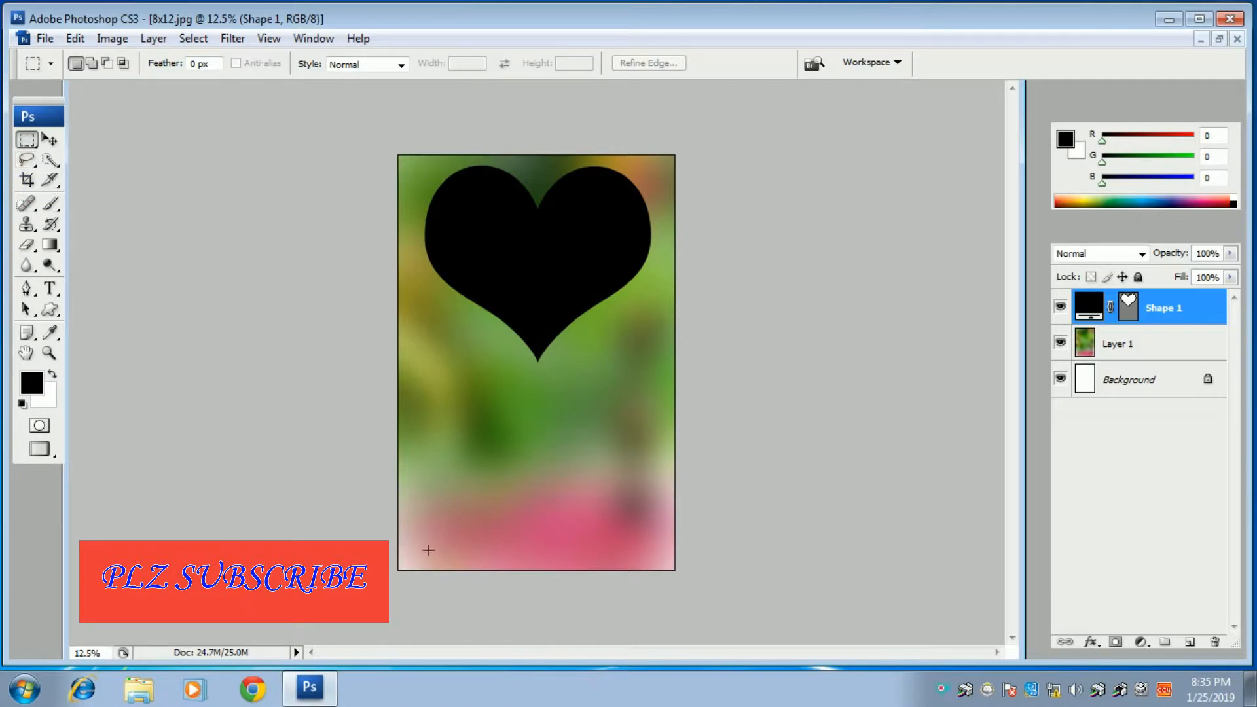
{"action": "left_click_drag", "start_coordinate": [420, 371], "coordinate": [538, 537]}
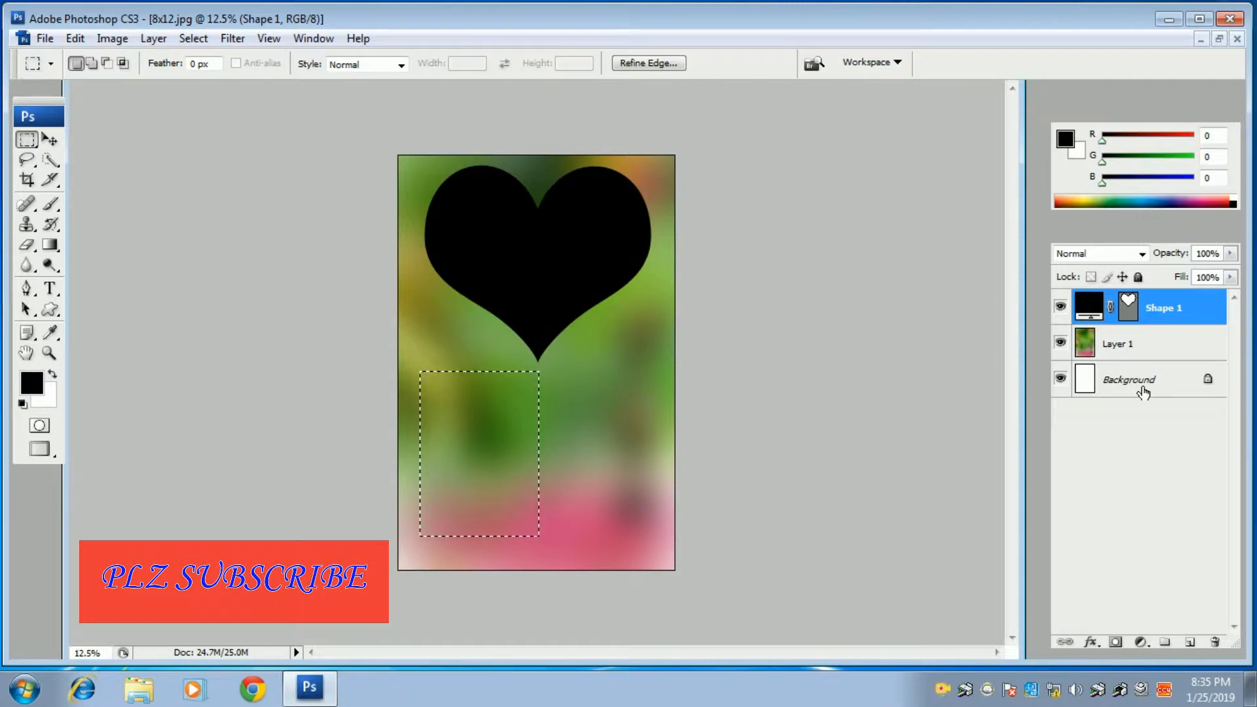
{"action": "left_click", "coordinate": [567, 500]}
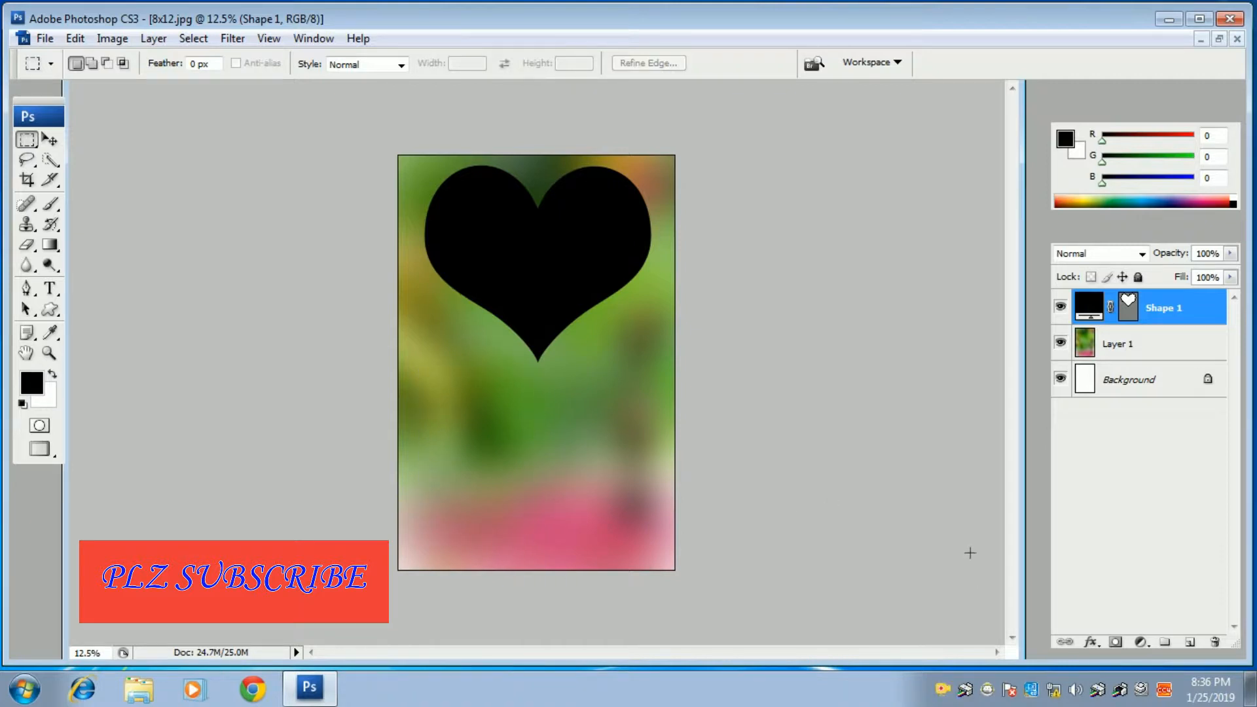
Add a new layer, select an upright rectangle in the page's lower-left area with the Rectangular Marquee, and fill it with black
{"action": "left_click", "coordinate": [1191, 642]}
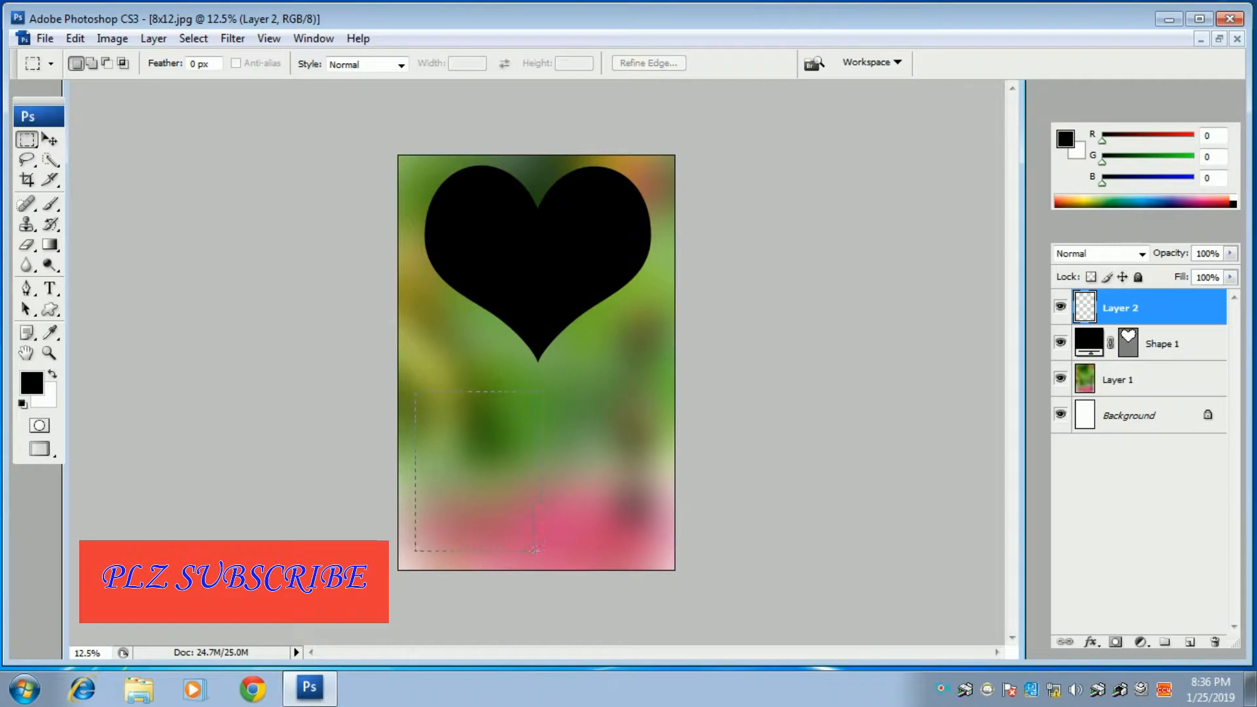
{"action": "left_click_drag", "start_coordinate": [533, 551], "coordinate": [532, 548]}
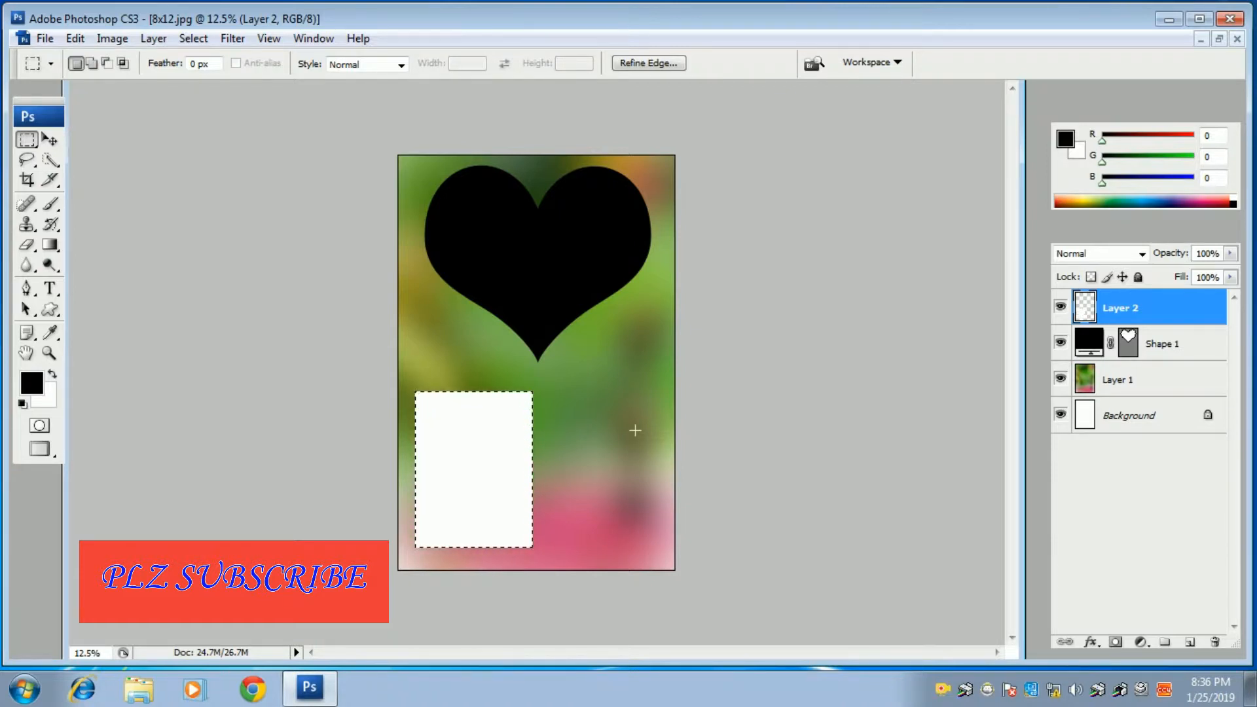
{"action": "key", "text": "alt"}
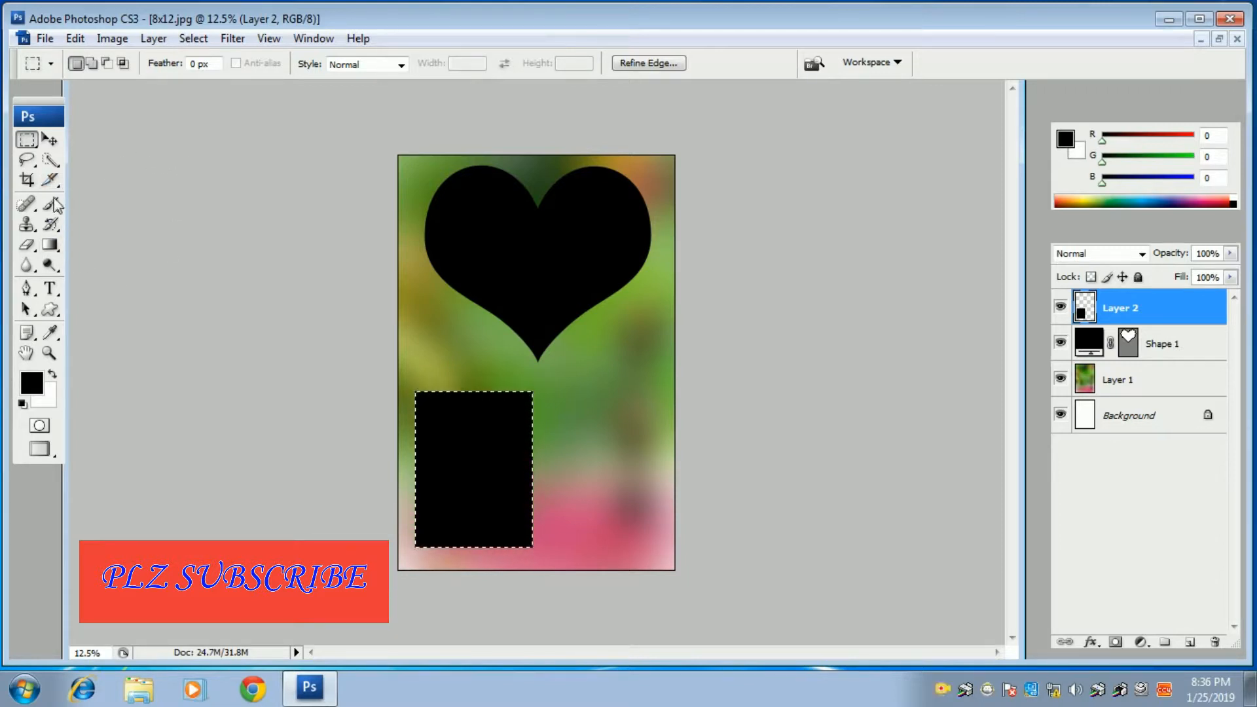
Try to duplicate the selected black rectangle beside the original on the same layer with the Move tool, and undo the copy
{"action": "left_click", "coordinate": [49, 139]}
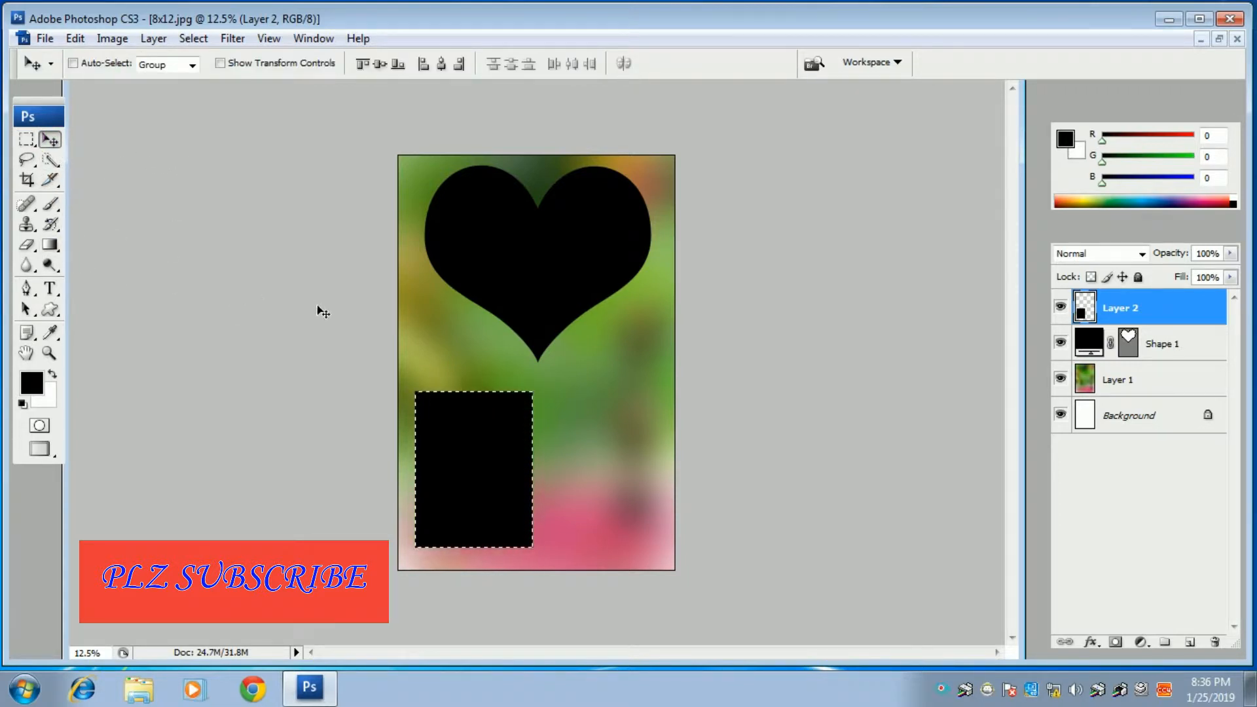
{"action": "left_click_drag", "start_coordinate": [446, 468], "coordinate": [573, 471]}
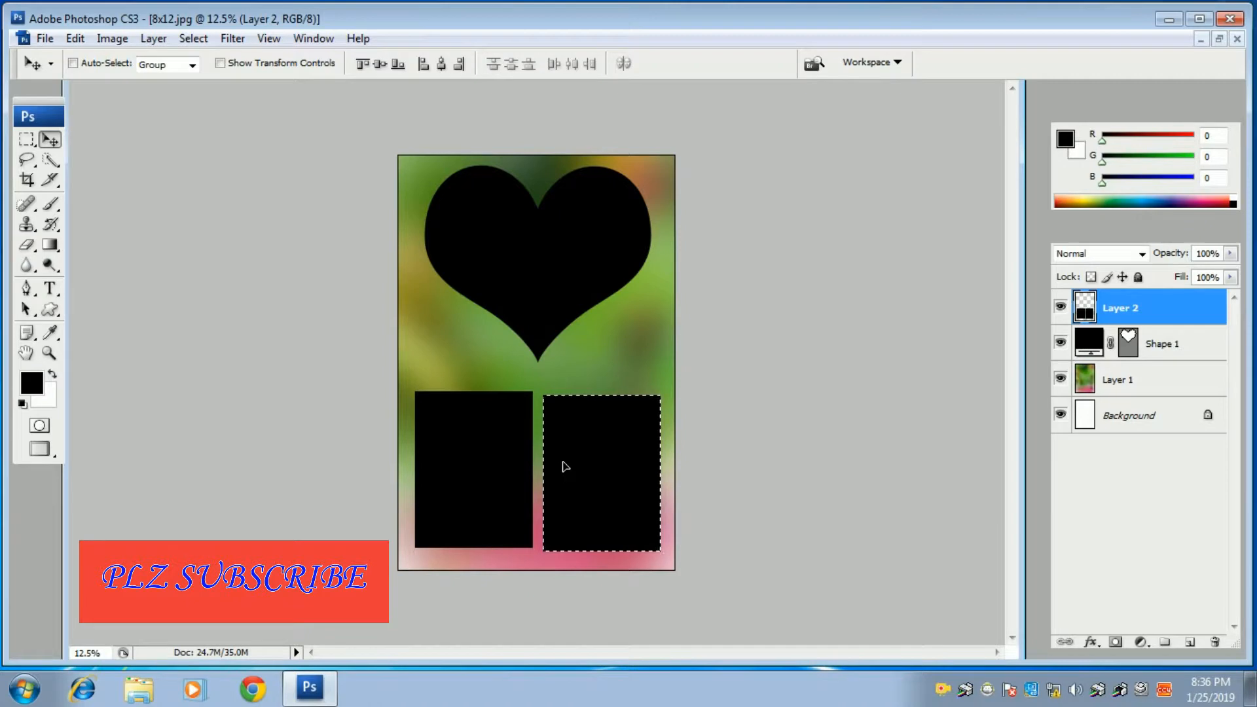
{"action": "key", "text": "ctrl+z"}
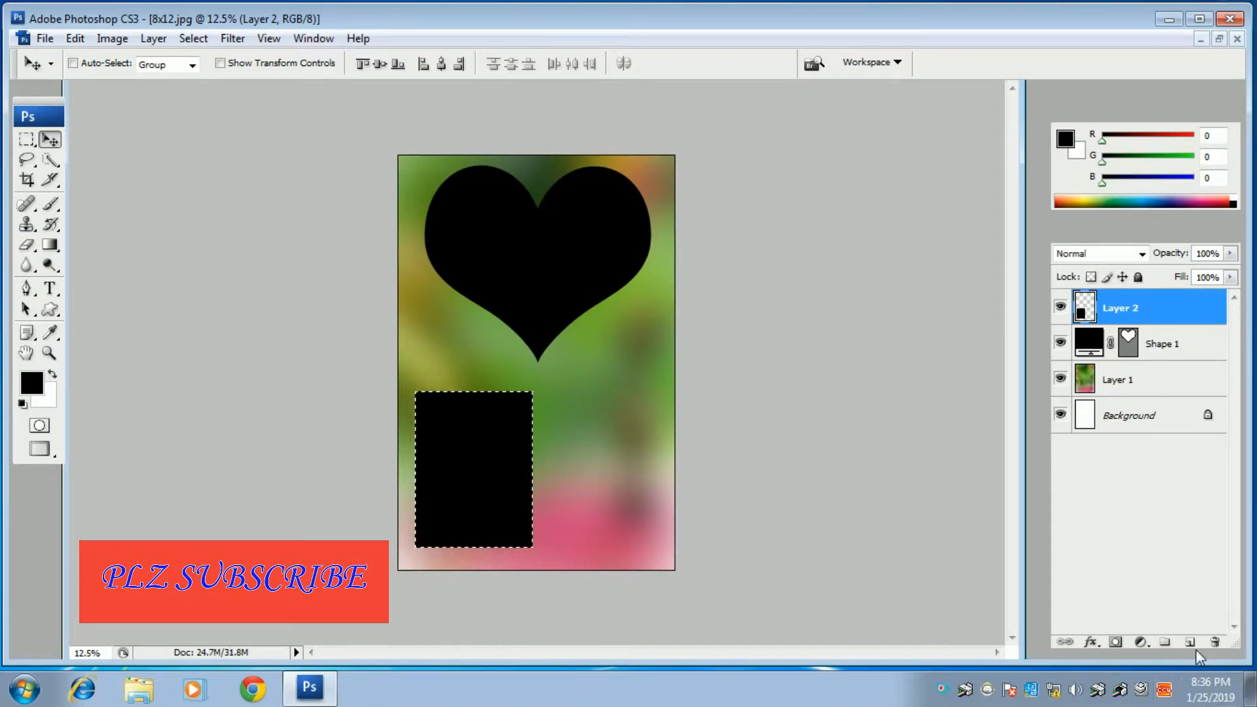
Try to duplicate the selected rectangle from a new empty layer, and undo the creation of that layer
{"action": "left_click", "coordinate": [1190, 643]}
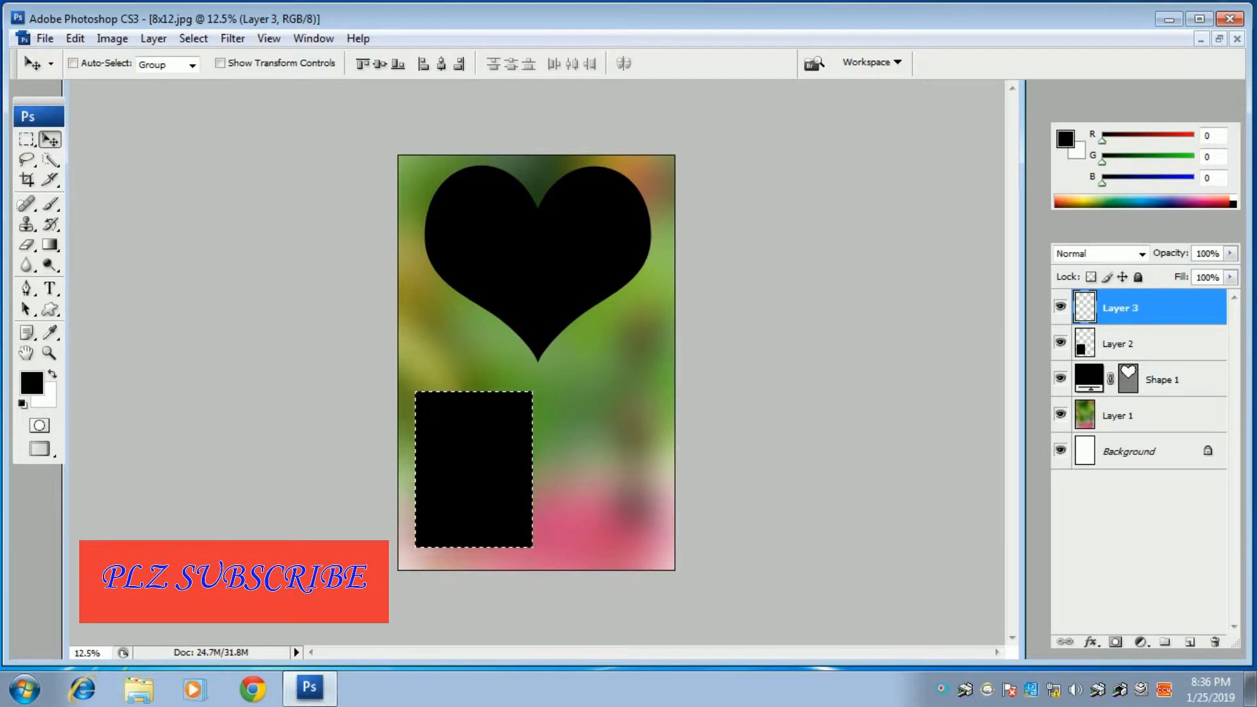
{"action": "left_click", "coordinate": [451, 456], "text": "alt"}
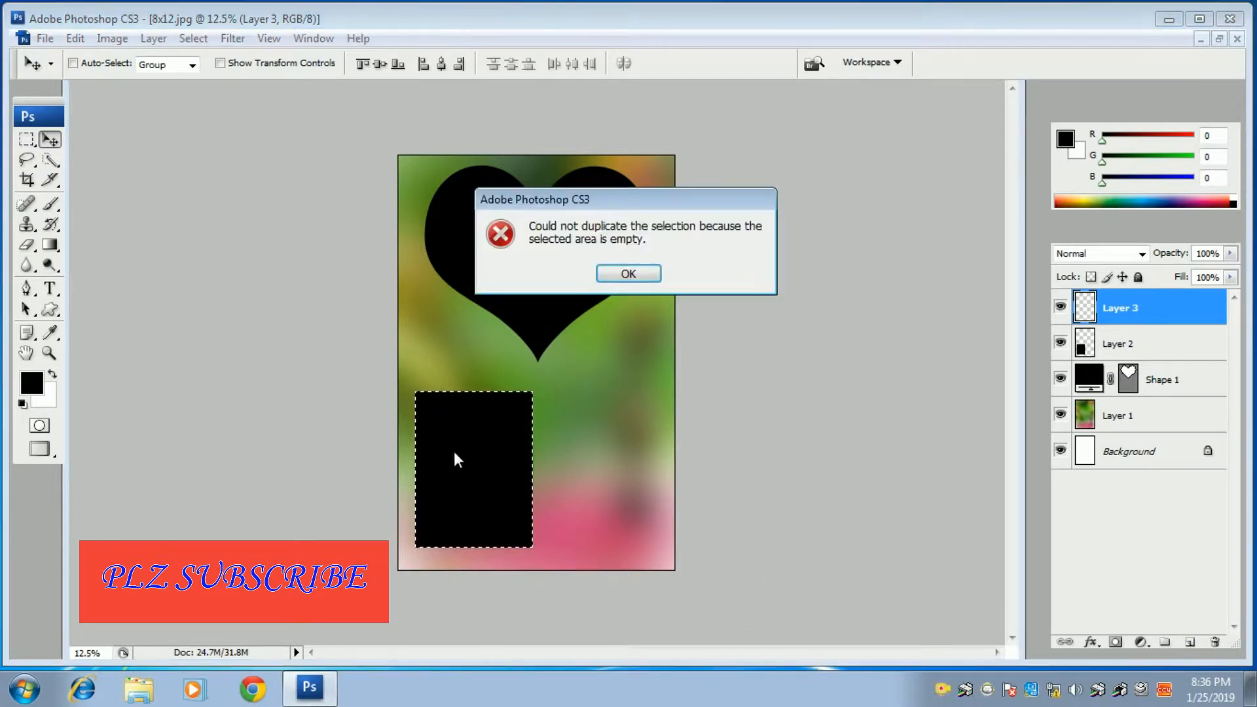
{"action": "left_click", "coordinate": [628, 274]}
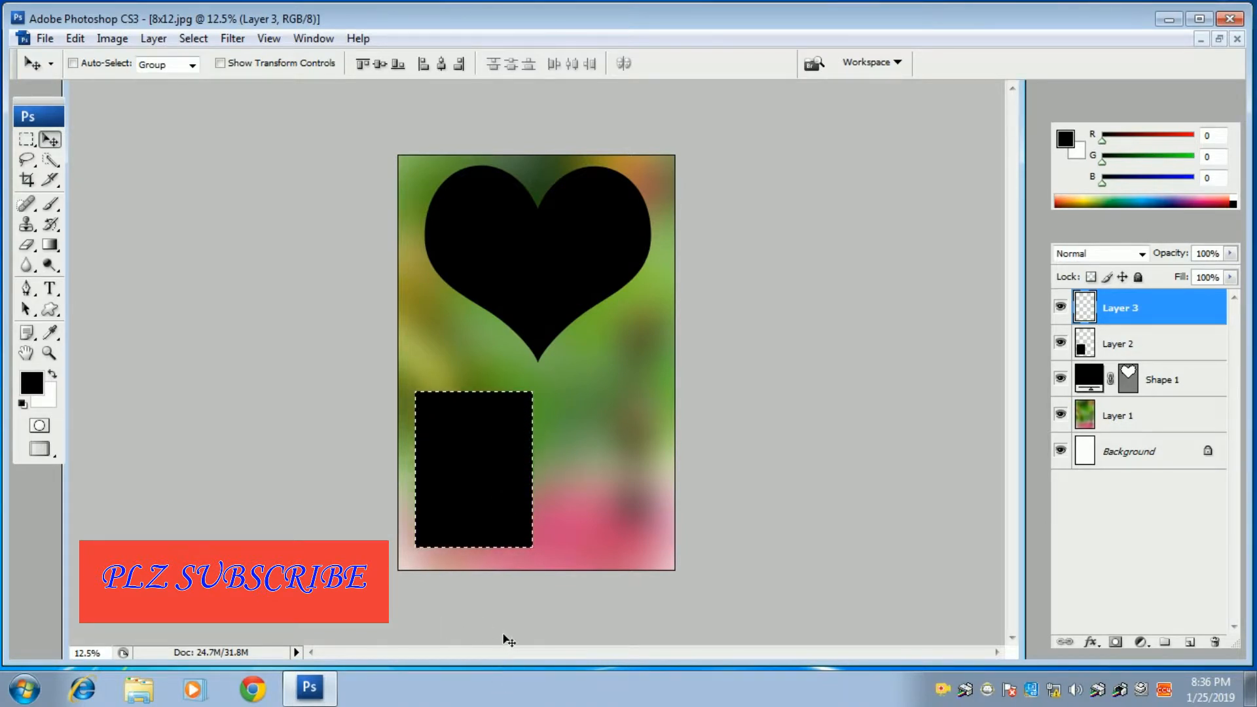
{"action": "key", "text": "ctrl+z"}
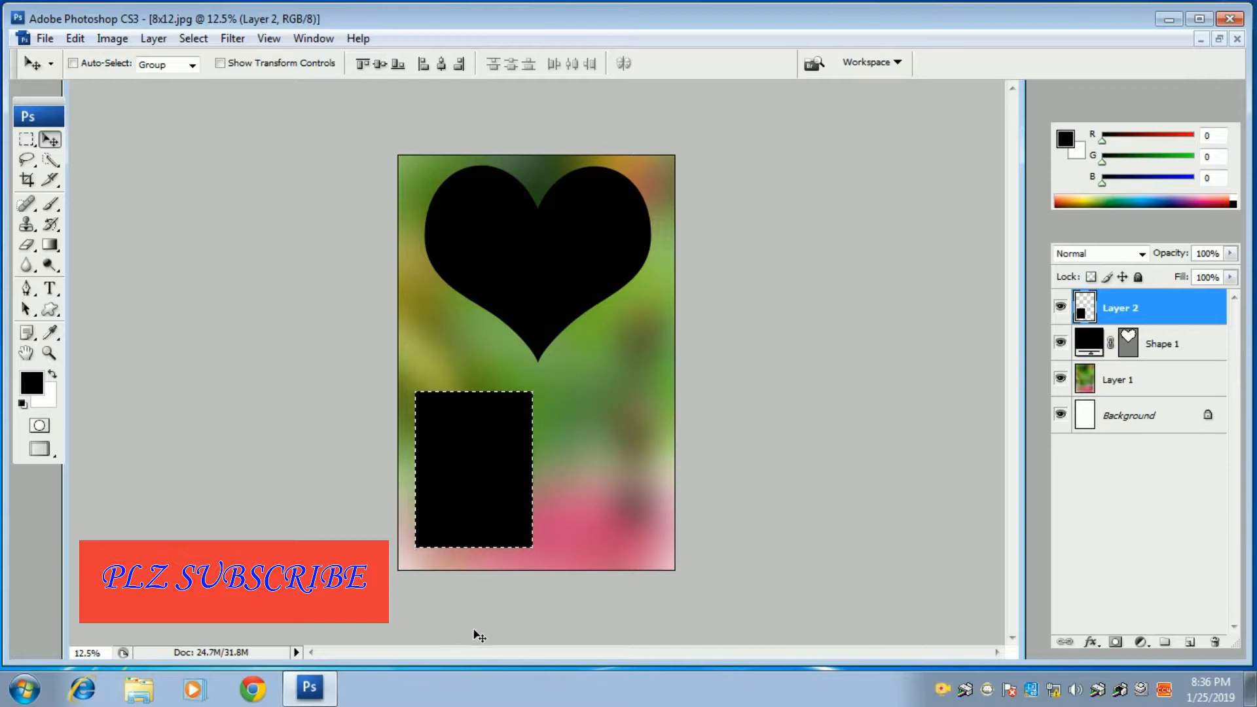
Add a new layer above the black rectangle's layer and try to duplicate the selected rectangle from it with the Move tool
{"action": "left_click", "coordinate": [1190, 643]}
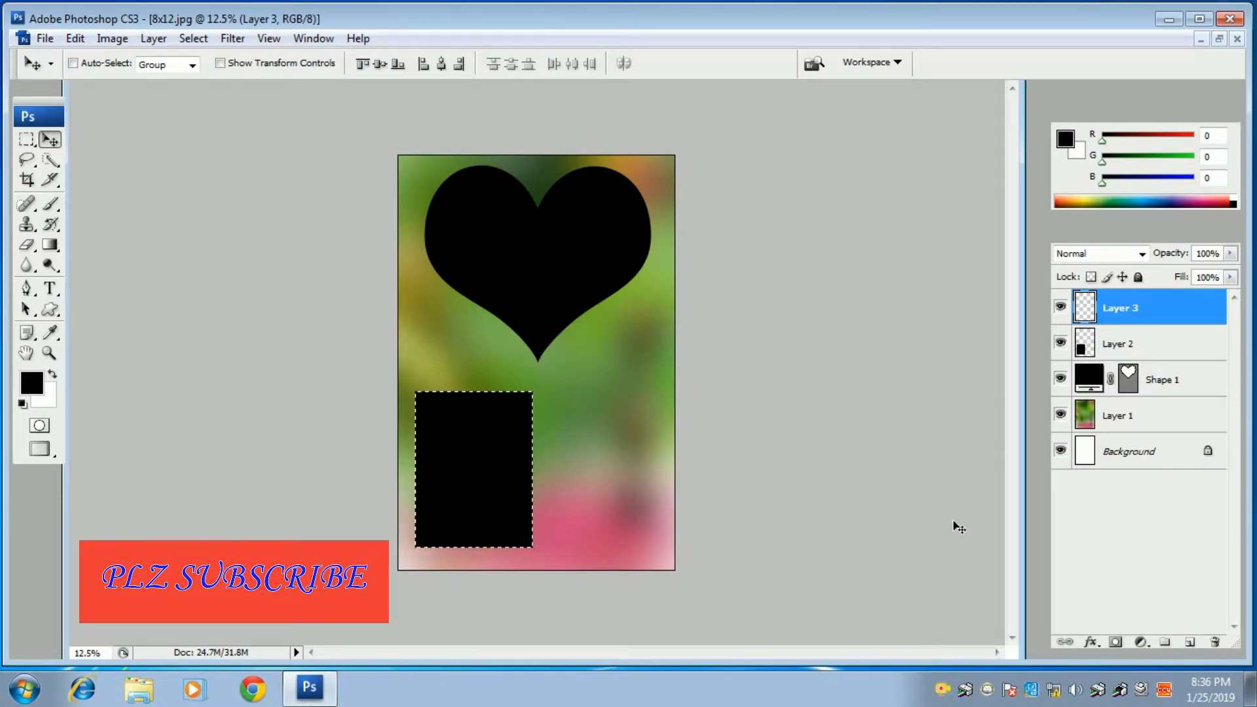
{"action": "left_click", "coordinate": [440, 464]}
{"action": "left_click_drag", "start_coordinate": [440, 464], "coordinate": [481, 460]}
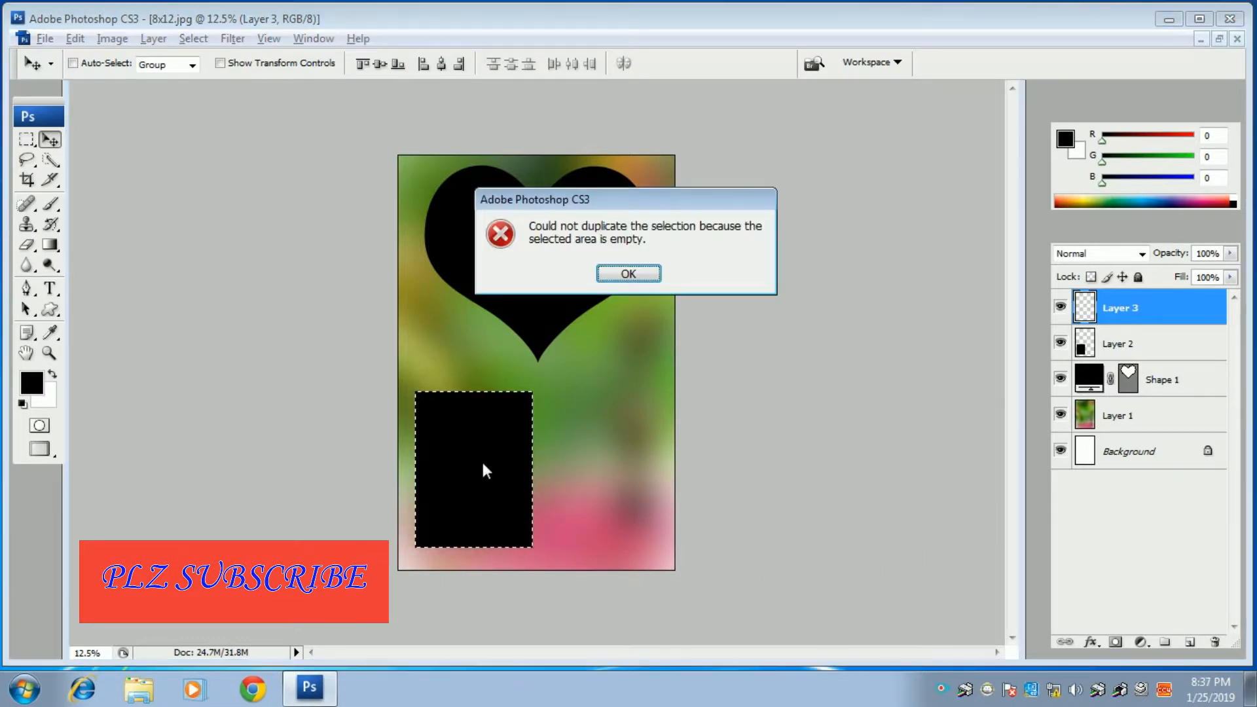
{"action": "left_click", "coordinate": [628, 275]}
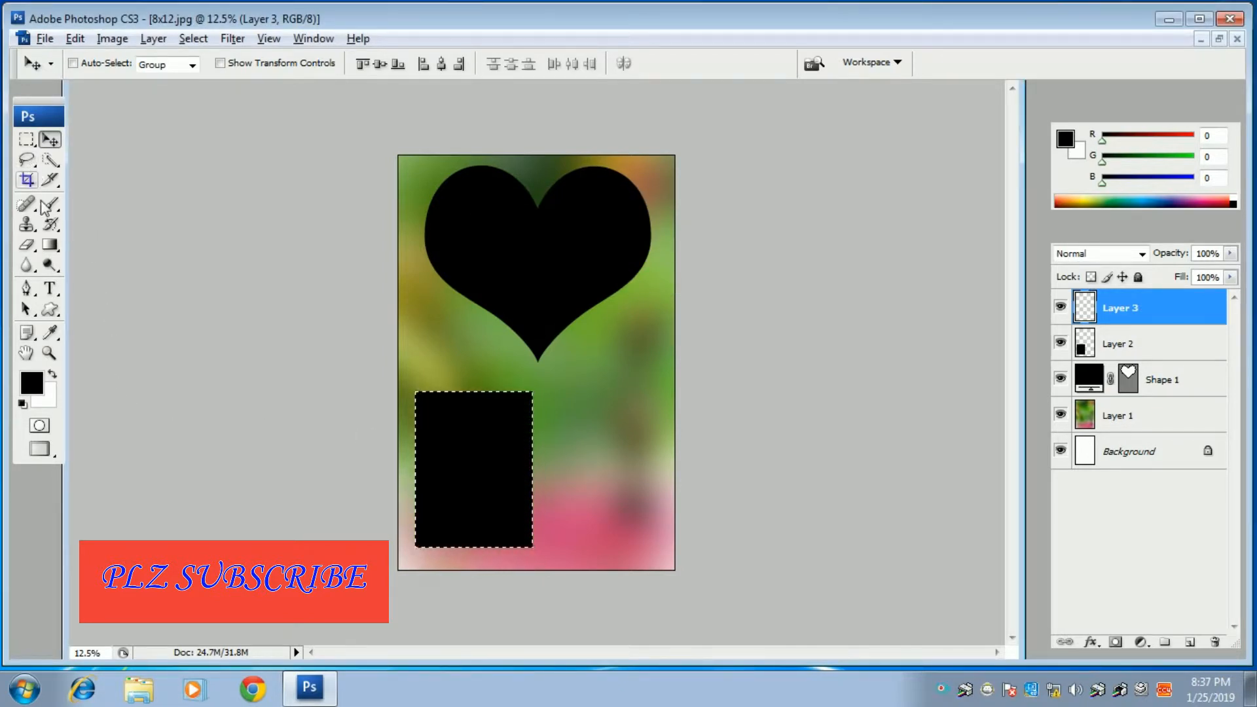
Marquee-select an upright rectangle in the page's lower-right area, fill it with black on the new layer, and deselect
{"action": "left_click", "coordinate": [26, 138]}
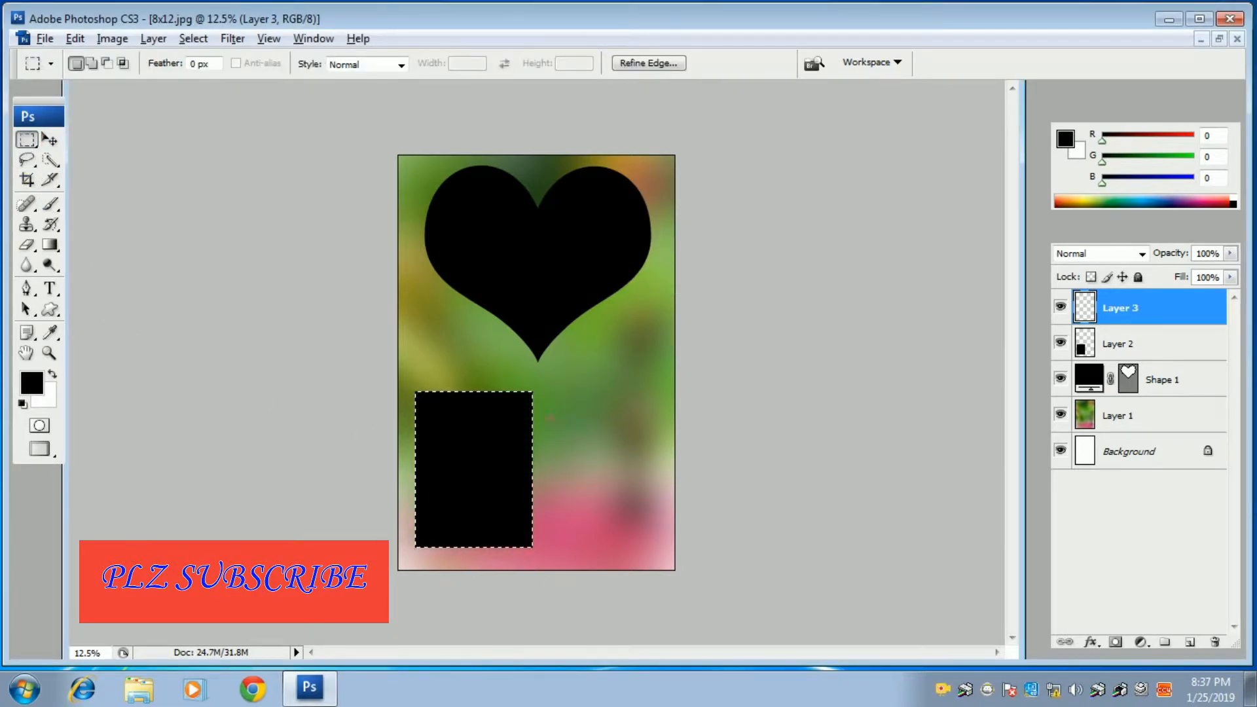
{"action": "left_click", "coordinate": [547, 389]}
{"action": "left_click_drag", "start_coordinate": [547, 389], "coordinate": [580, 469]}
{"action": "left_click_drag", "start_coordinate": [656, 543], "coordinate": [655, 544]}
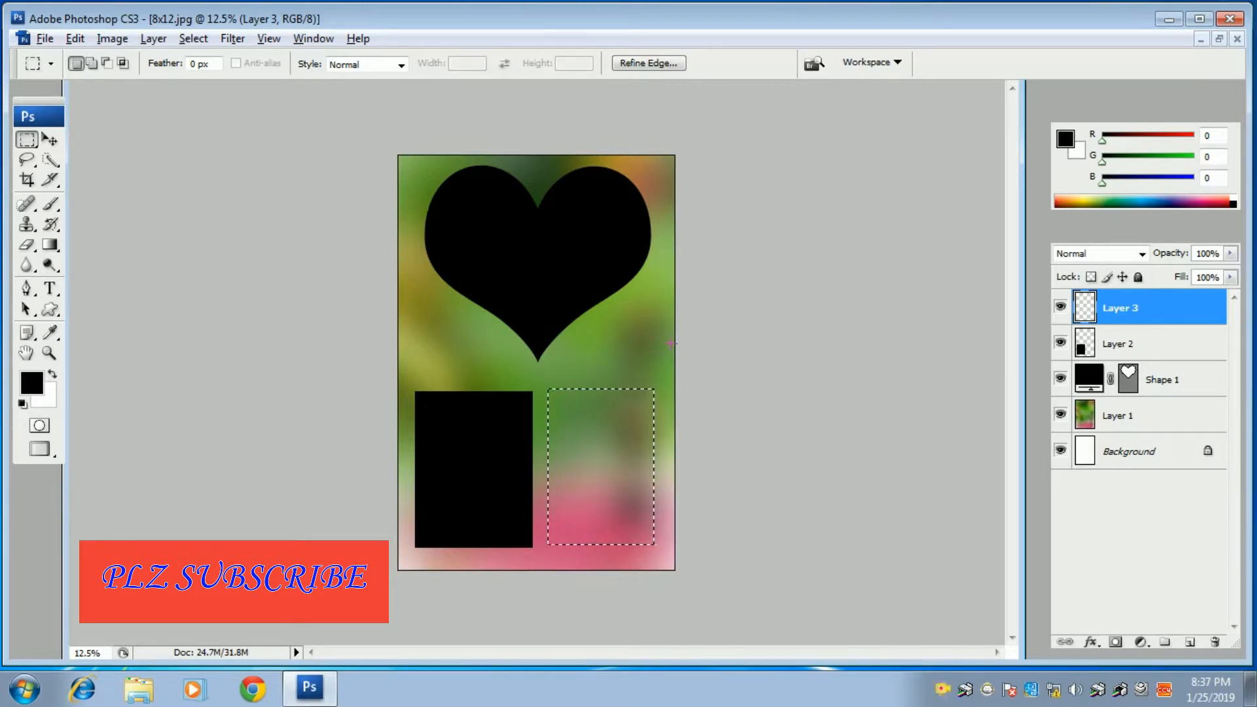
{"action": "key", "text": "alt+BackSpace"}
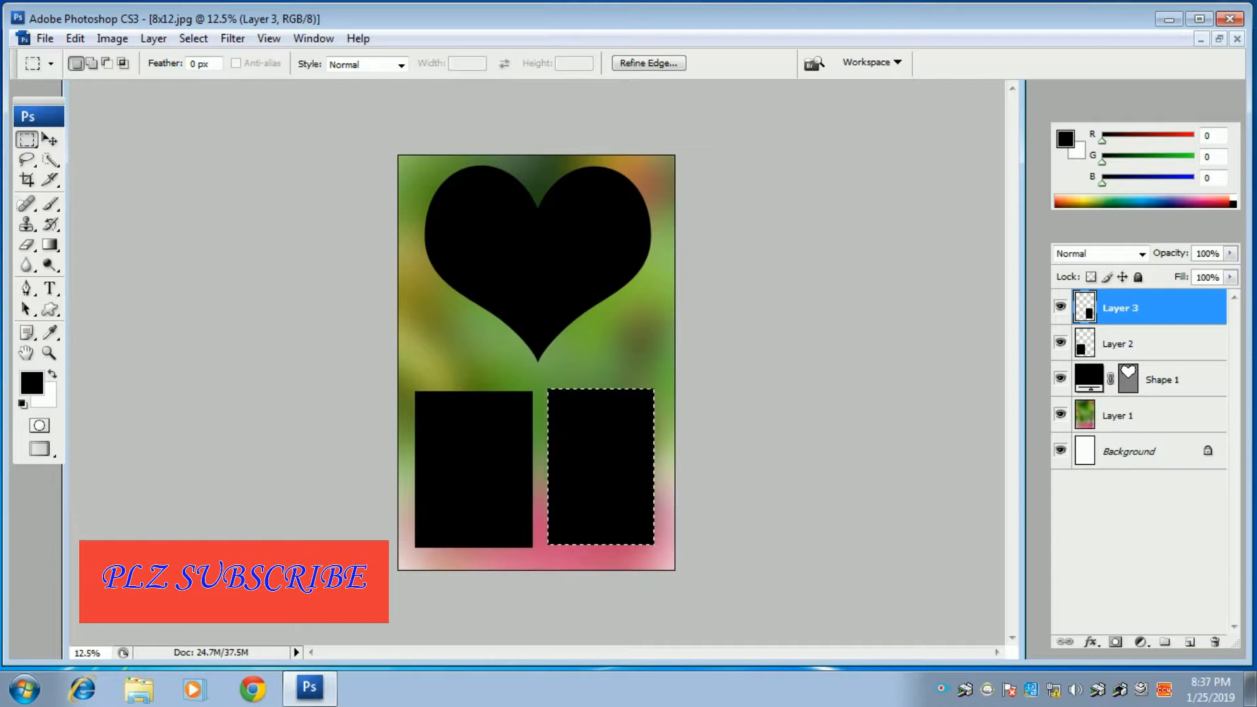
{"action": "key", "text": "ctrl+d"}
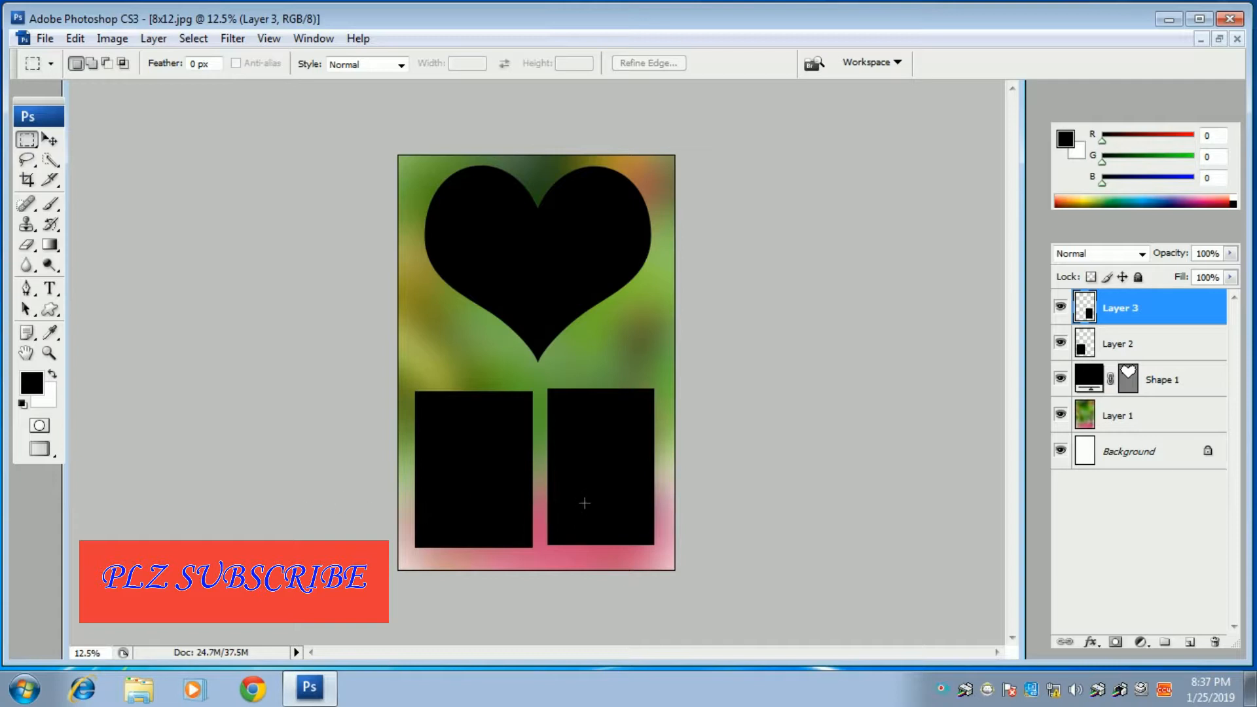
{"action": "right_click", "coordinate": [591, 458]}
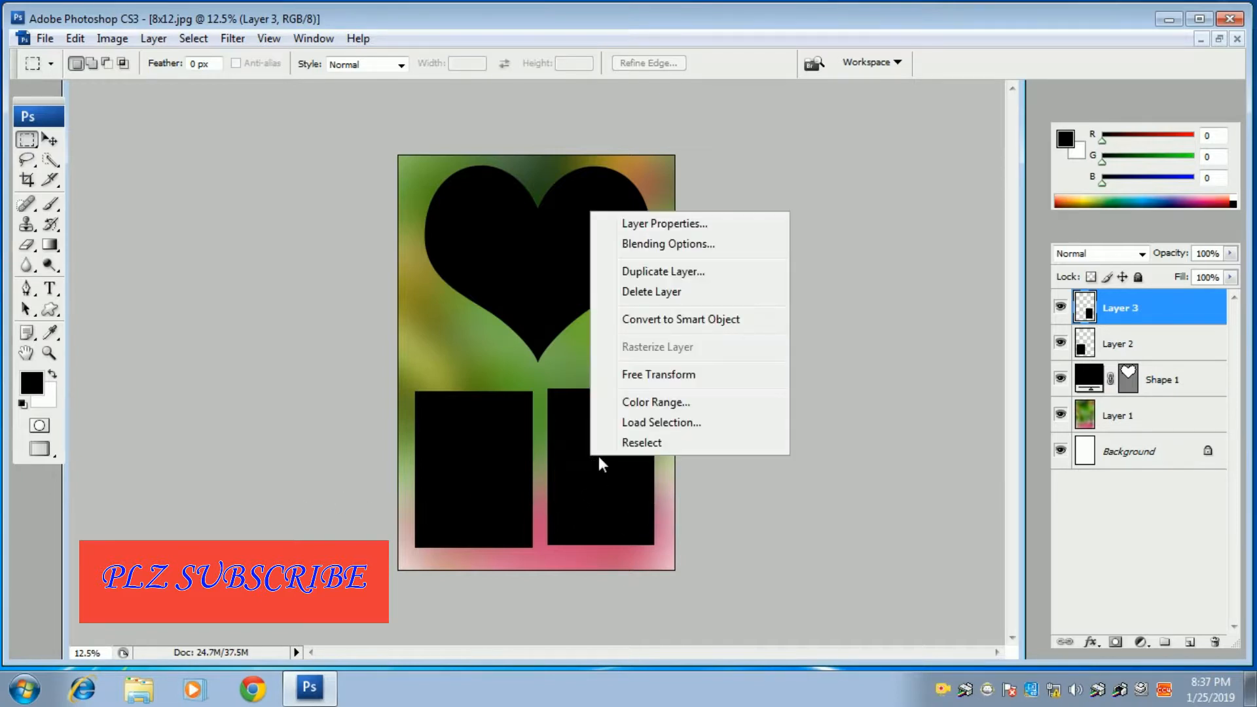
{"action": "left_click", "coordinate": [88, 190]}
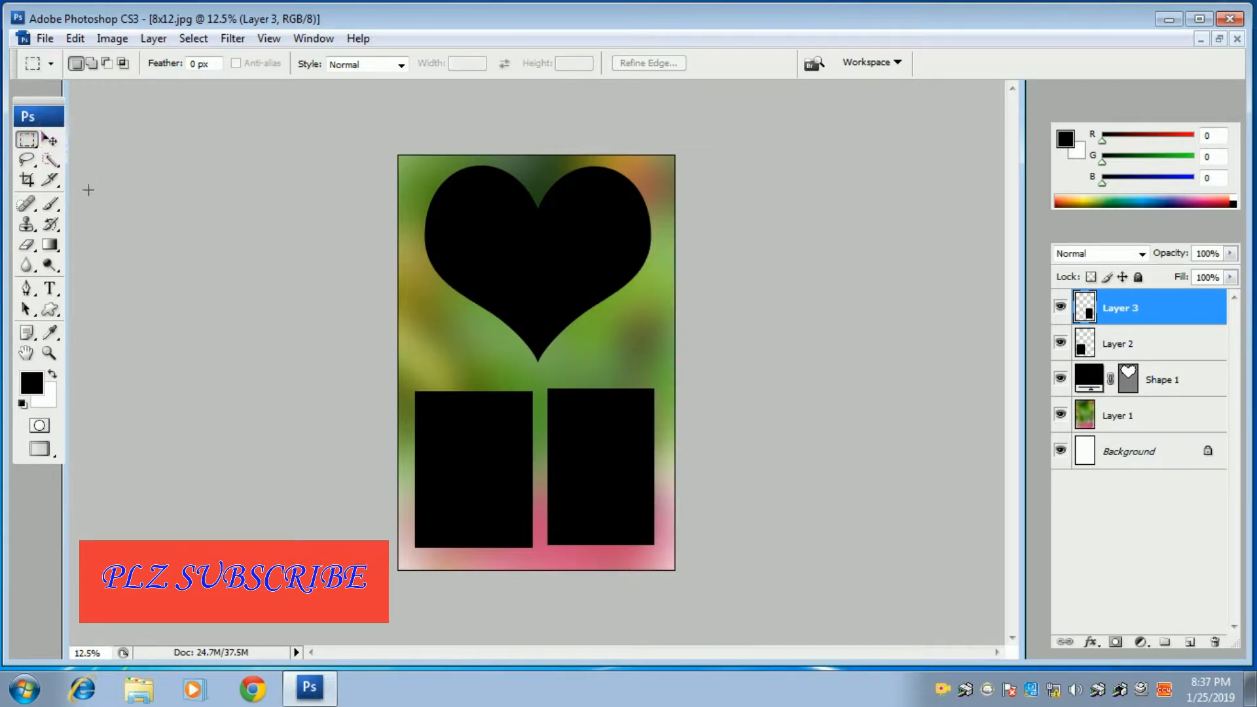
{"action": "right_click", "coordinate": [579, 421]}
{"action": "left_click", "coordinate": [558, 409]}
{"action": "right_click", "coordinate": [558, 410]}
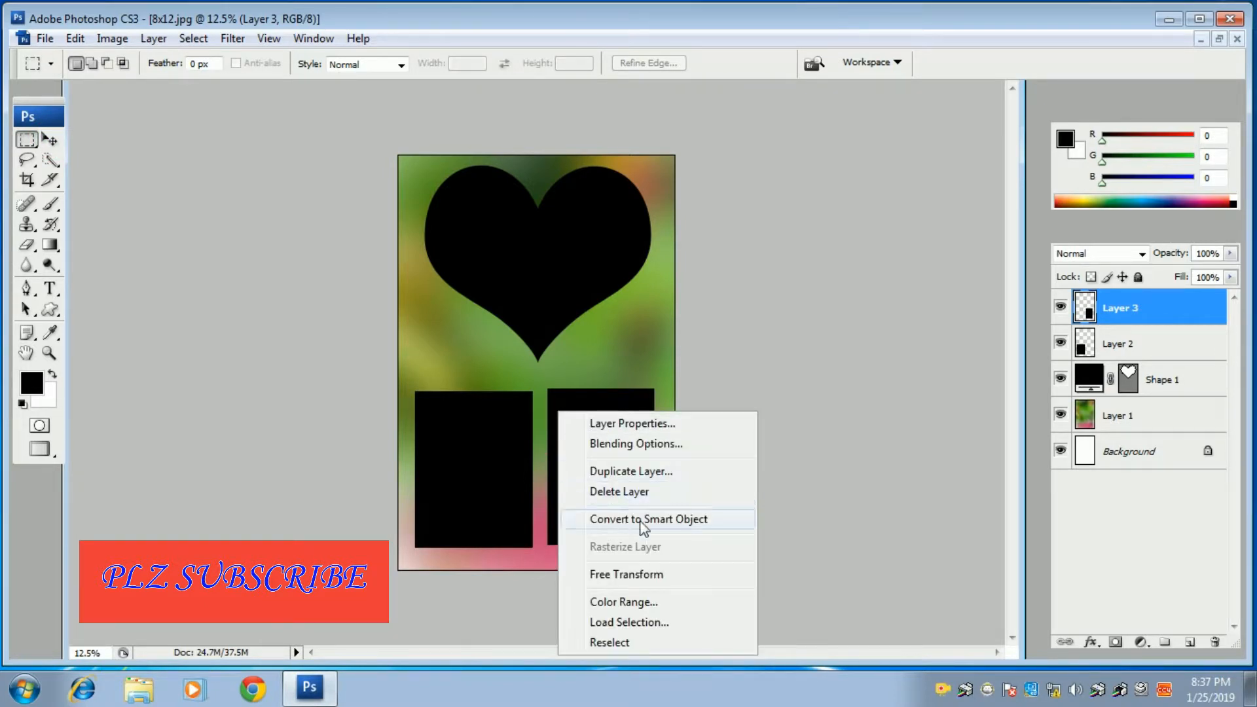
{"action": "left_click", "coordinate": [49, 142]}
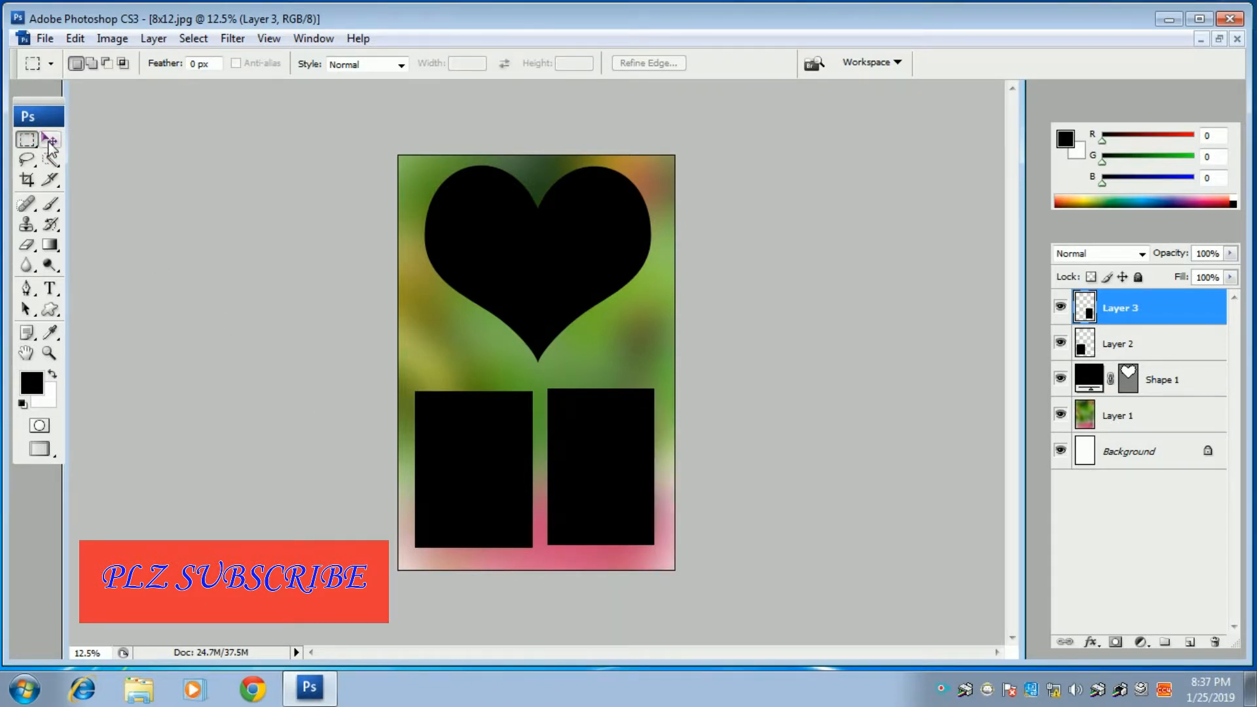
Select Layer 3 with the Move tool and nudge its black rectangle down until it is level with the neighbouring one
{"action": "left_click", "coordinate": [48, 143]}
{"action": "right_click", "coordinate": [607, 471]}
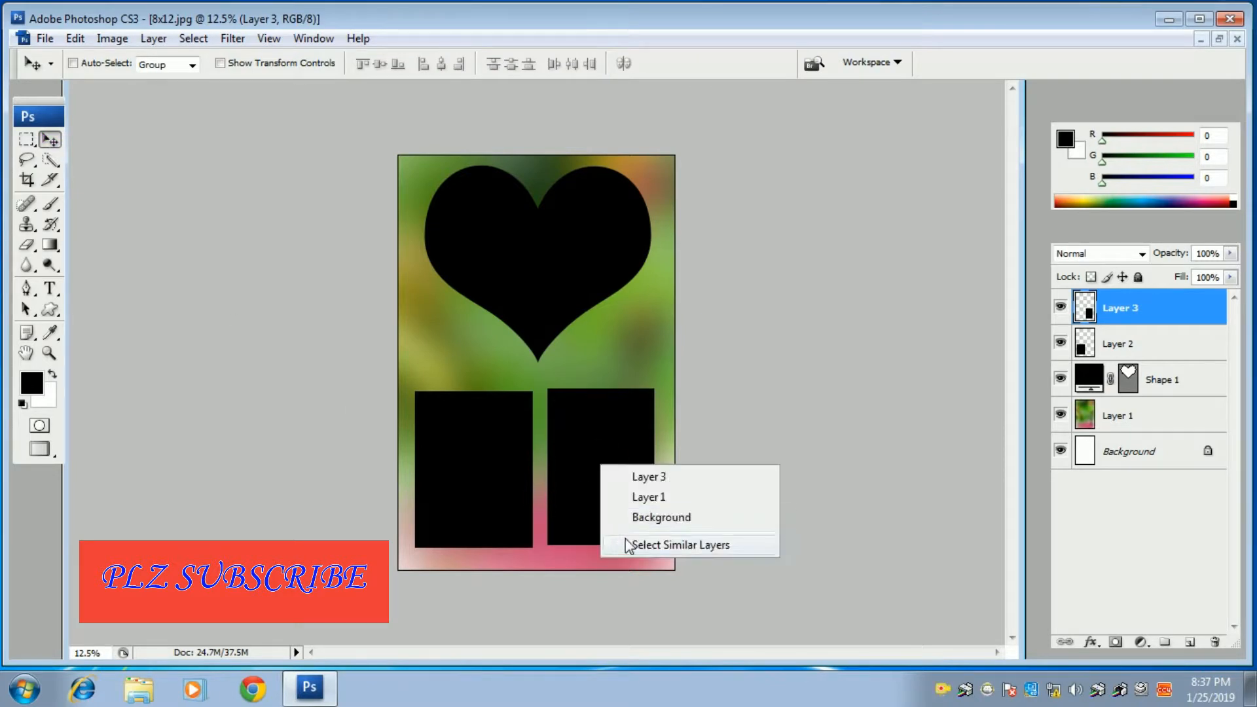
{"action": "left_click", "coordinate": [641, 478]}
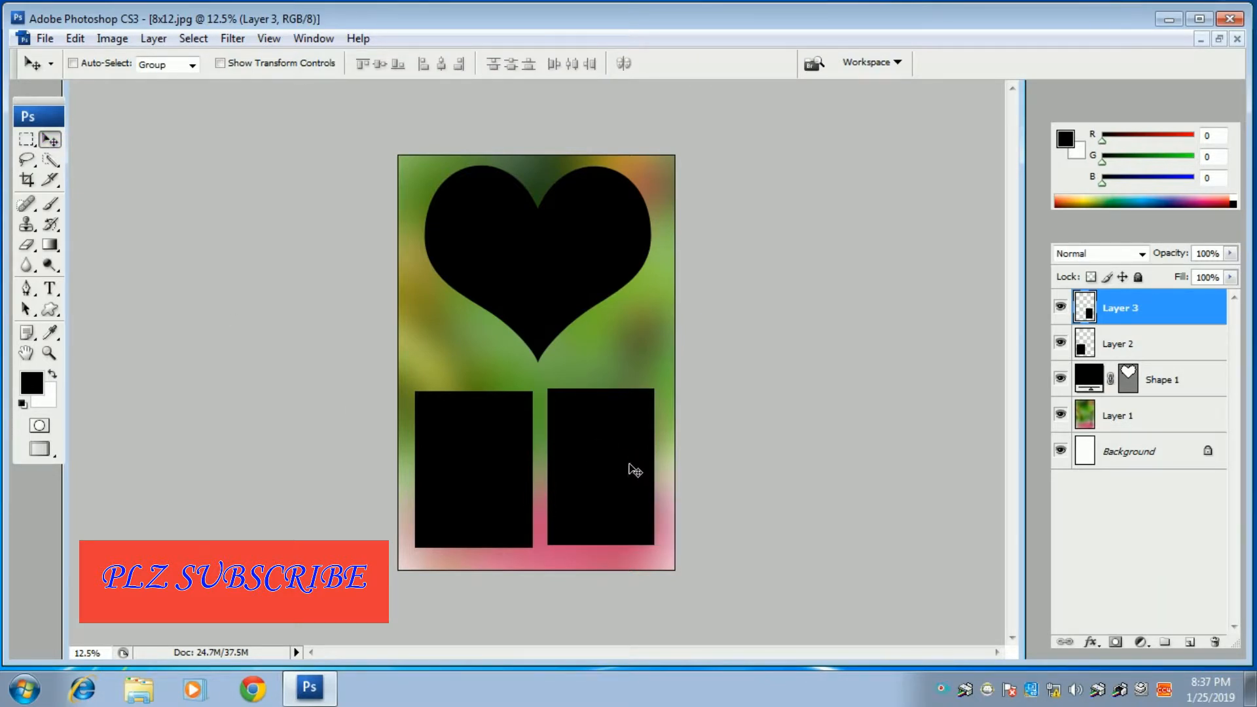
{"action": "key", "text": "shift+Down"}
{"action": "key", "text": "shift+Down"}
{"action": "key", "text": "shift+Down"}
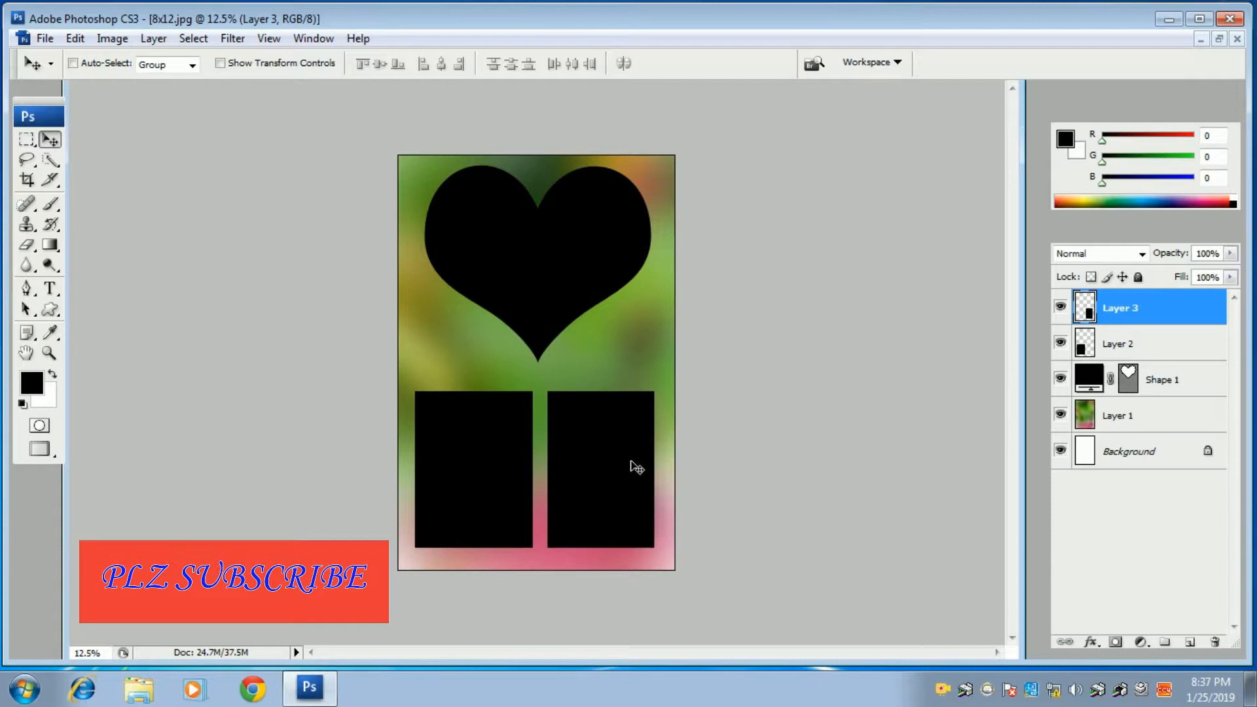
{"action": "key", "text": "shift+Down"}
Free-transform the lower-right black rectangle, stretching its outer edge to about 104.3% width
{"action": "key", "text": "ctrl+t"}
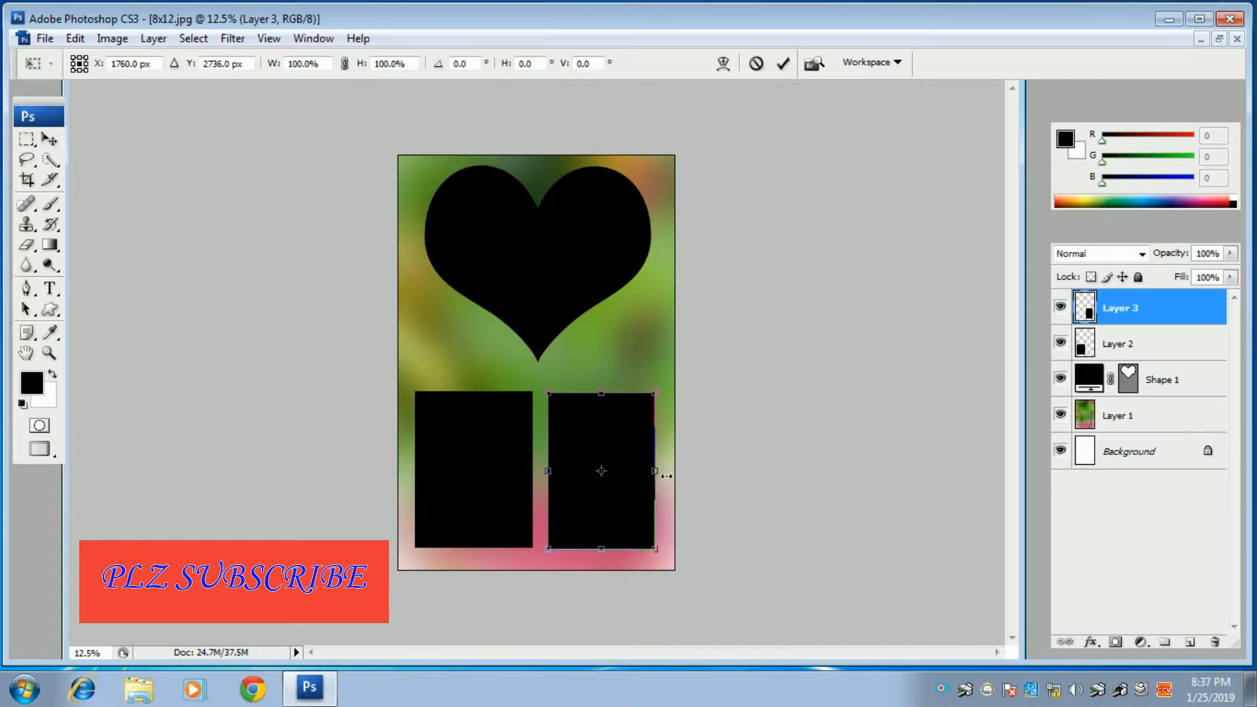
{"action": "left_click_drag", "start_coordinate": [669, 479], "coordinate": [674, 478]}
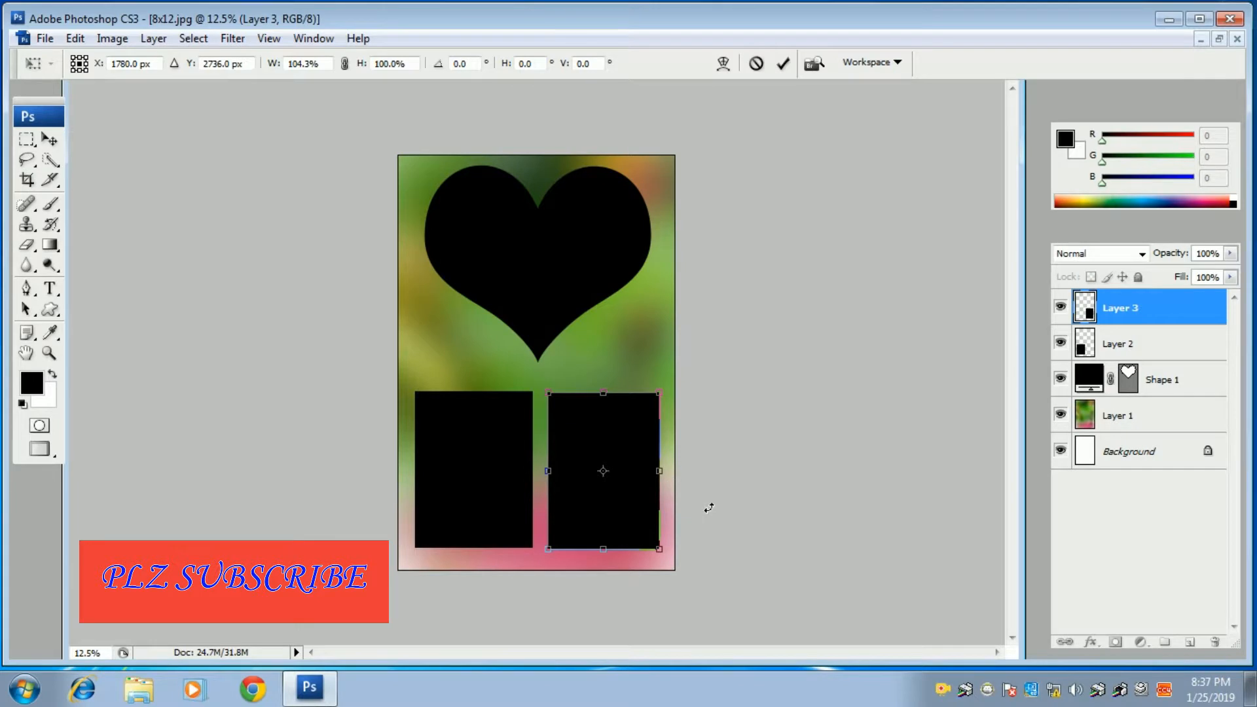
{"action": "key", "text": "Return"}
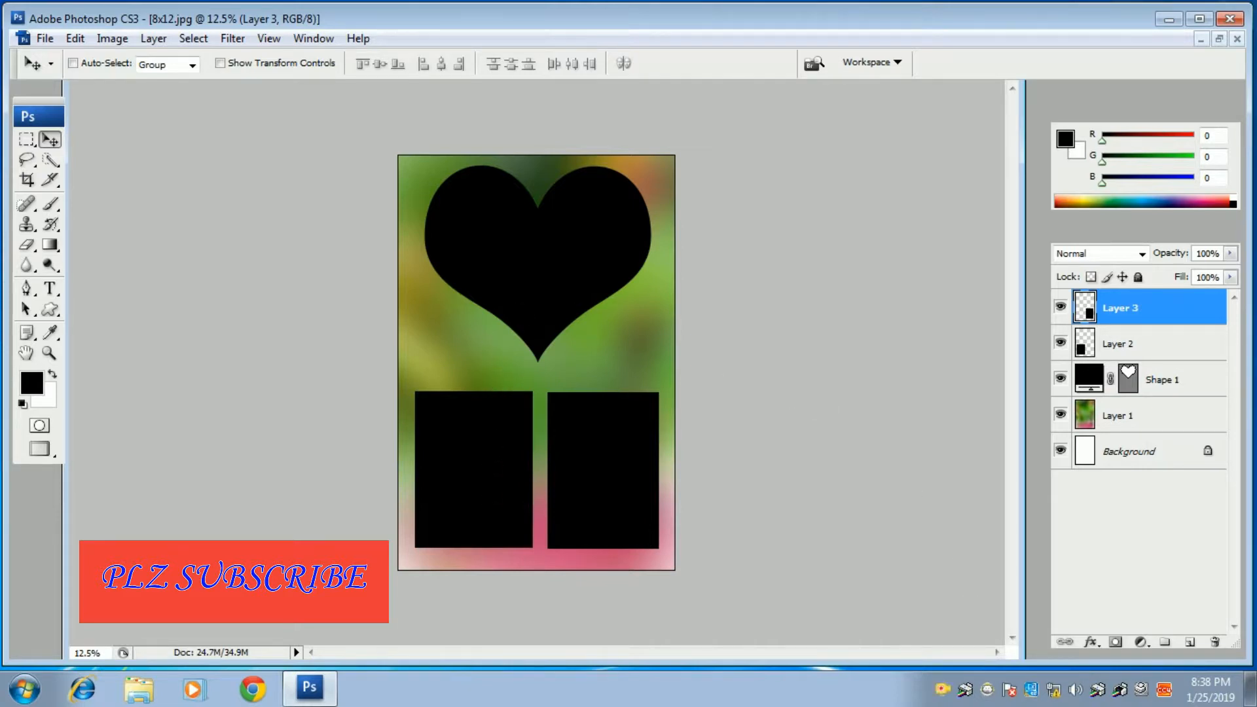
Add a red Stroke effect positioned outside to the lower-right rectangle, with a size of 43 px
{"action": "left_click", "coordinate": [1091, 643]}
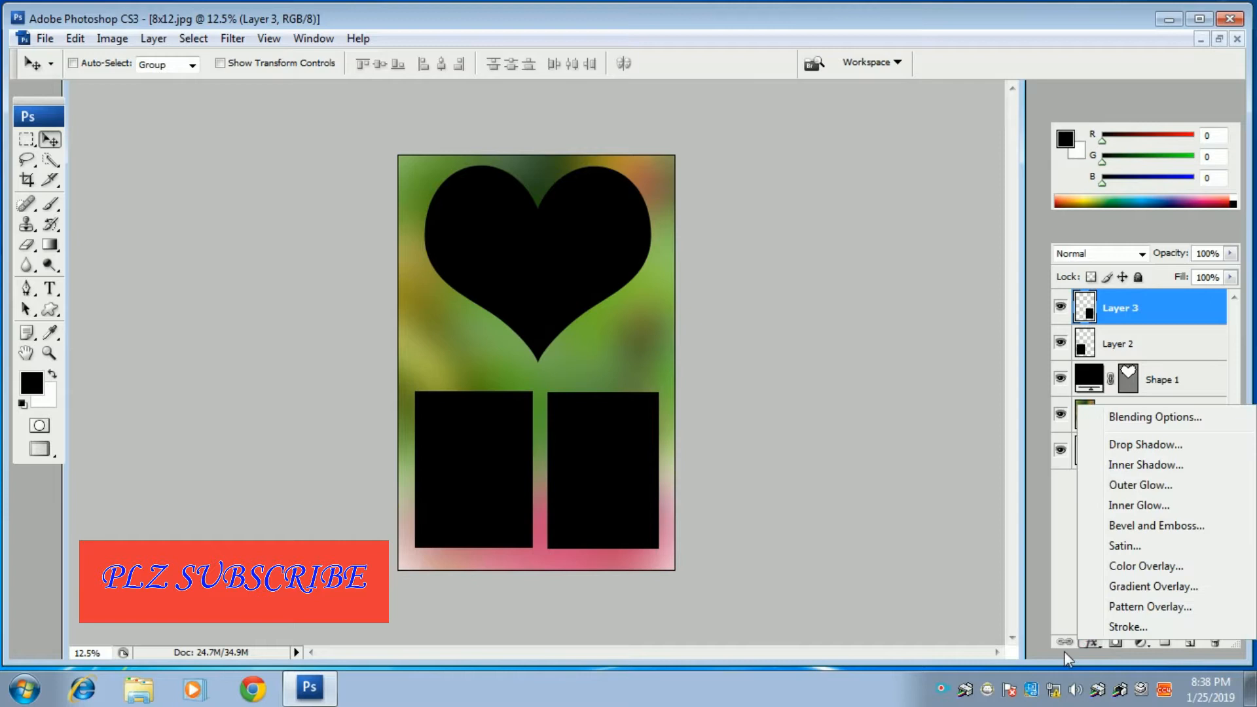
{"action": "left_click", "coordinate": [1127, 628]}
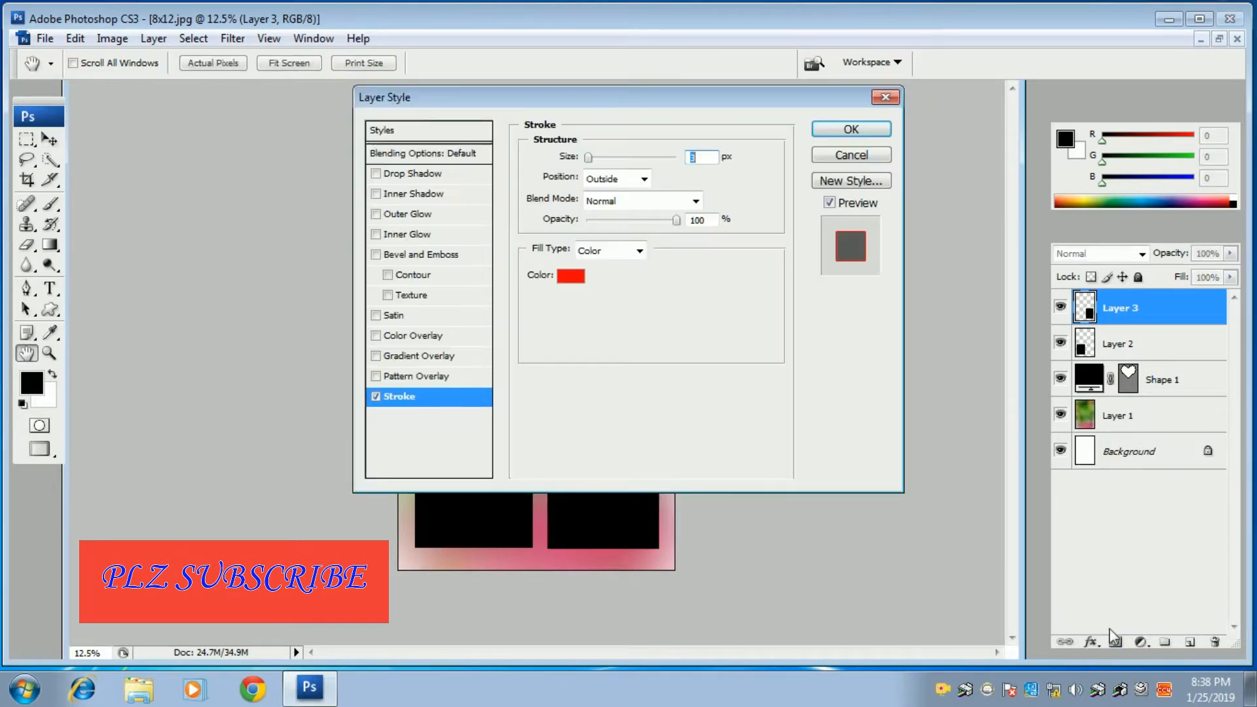
{"action": "left_click_drag", "start_coordinate": [515, 99], "coordinate": [868, 134]}
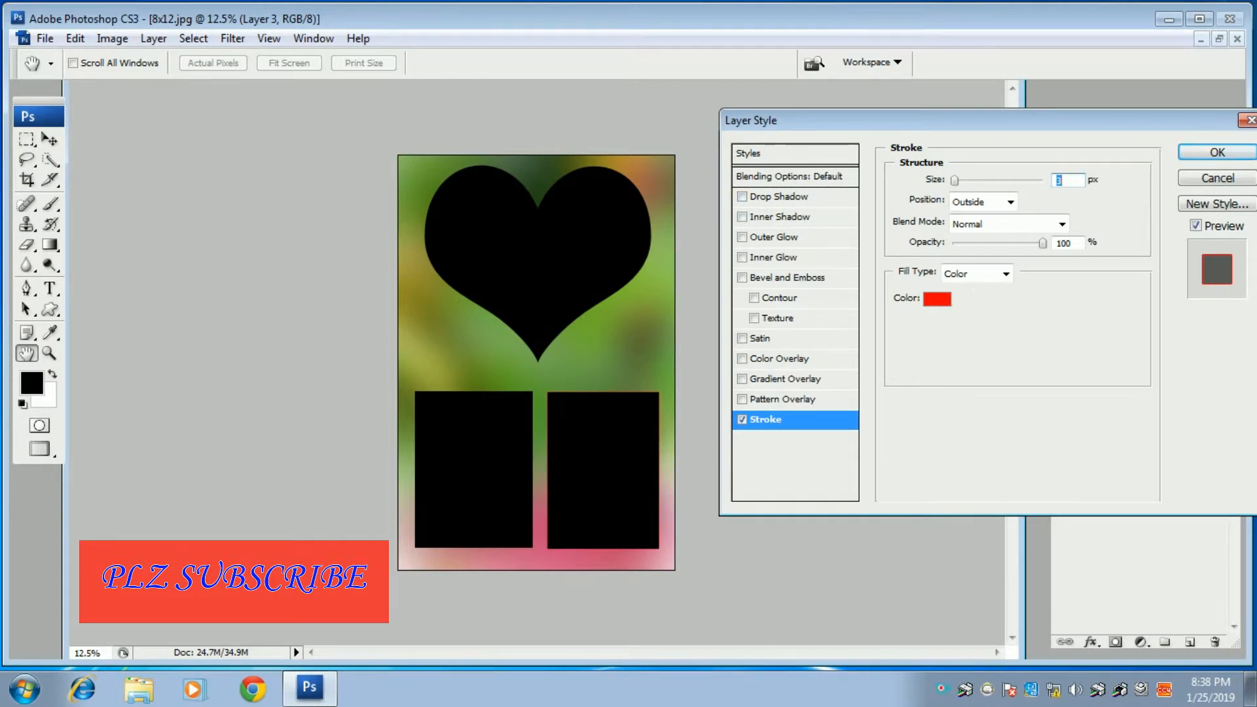
{"action": "left_click", "coordinate": [973, 184]}
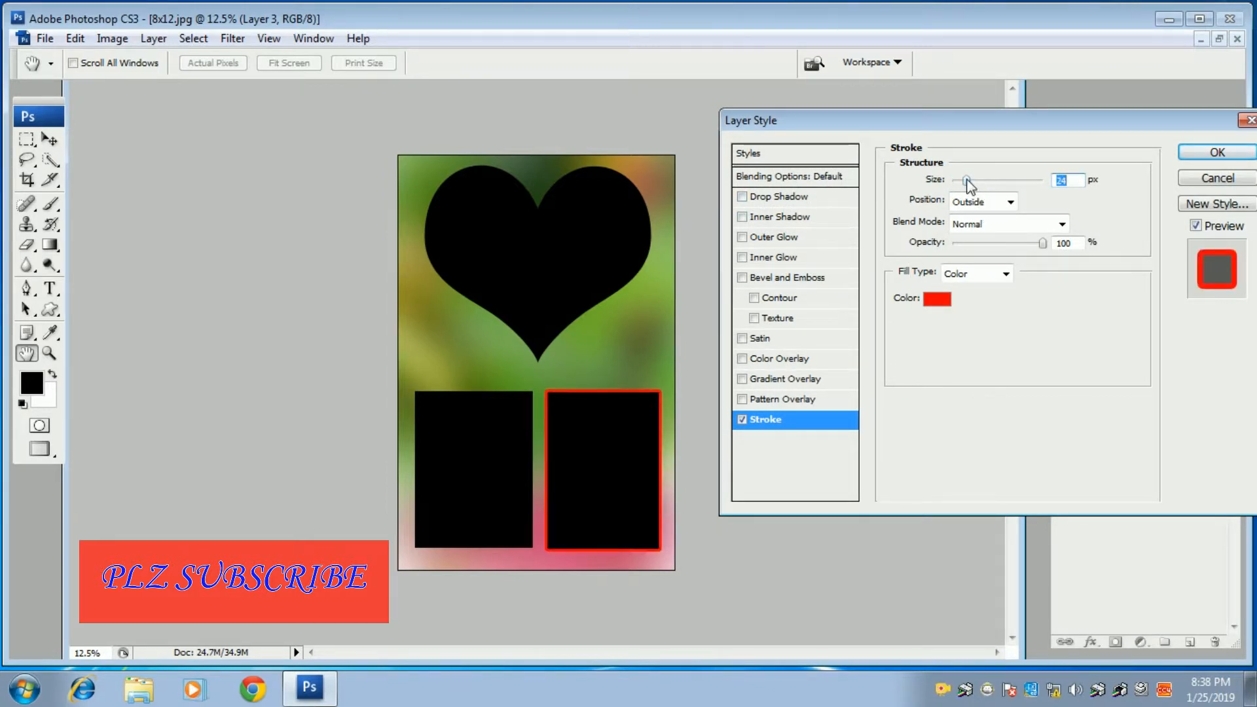
{"action": "left_click_drag", "start_coordinate": [974, 181], "coordinate": [975, 181]}
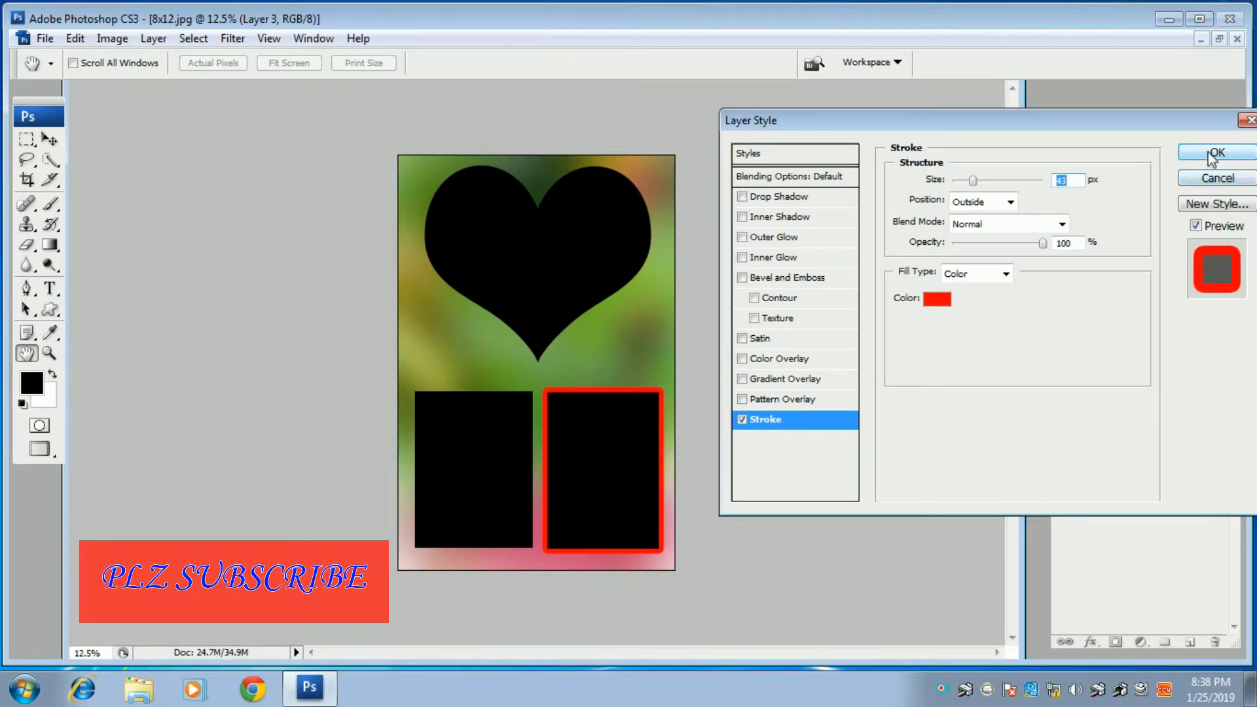
Save the stroke settings as a new style named Style 1 with layer effects included, and apply the effect to the layer
{"action": "left_click_drag", "start_coordinate": [1133, 131], "coordinate": [1005, 128]}
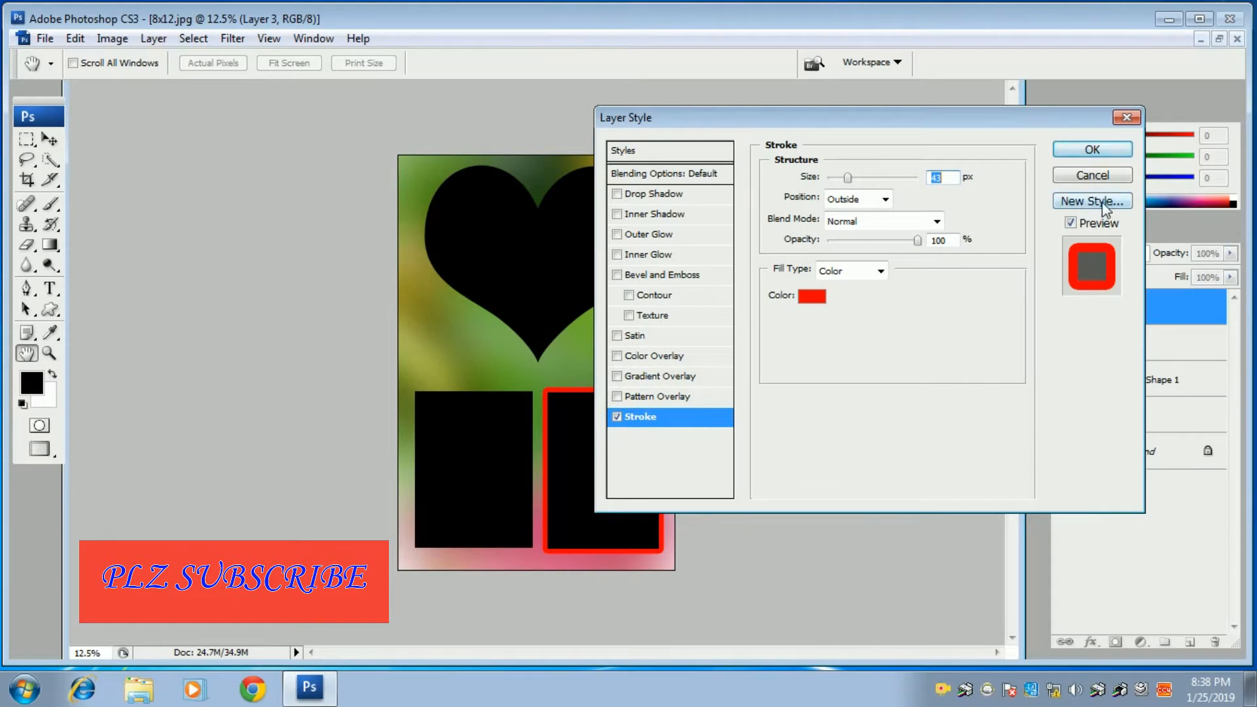
{"action": "left_click", "coordinate": [1090, 203]}
{"action": "left_click", "coordinate": [801, 237]}
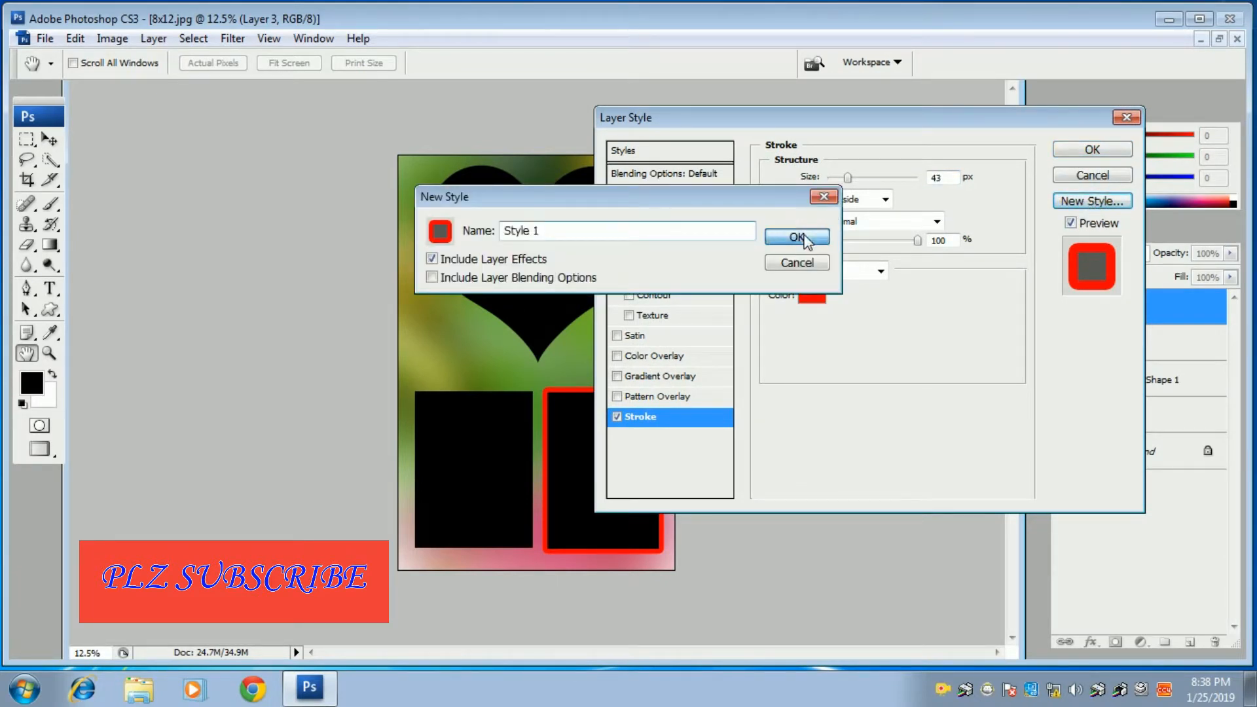
{"action": "left_click", "coordinate": [1091, 152]}
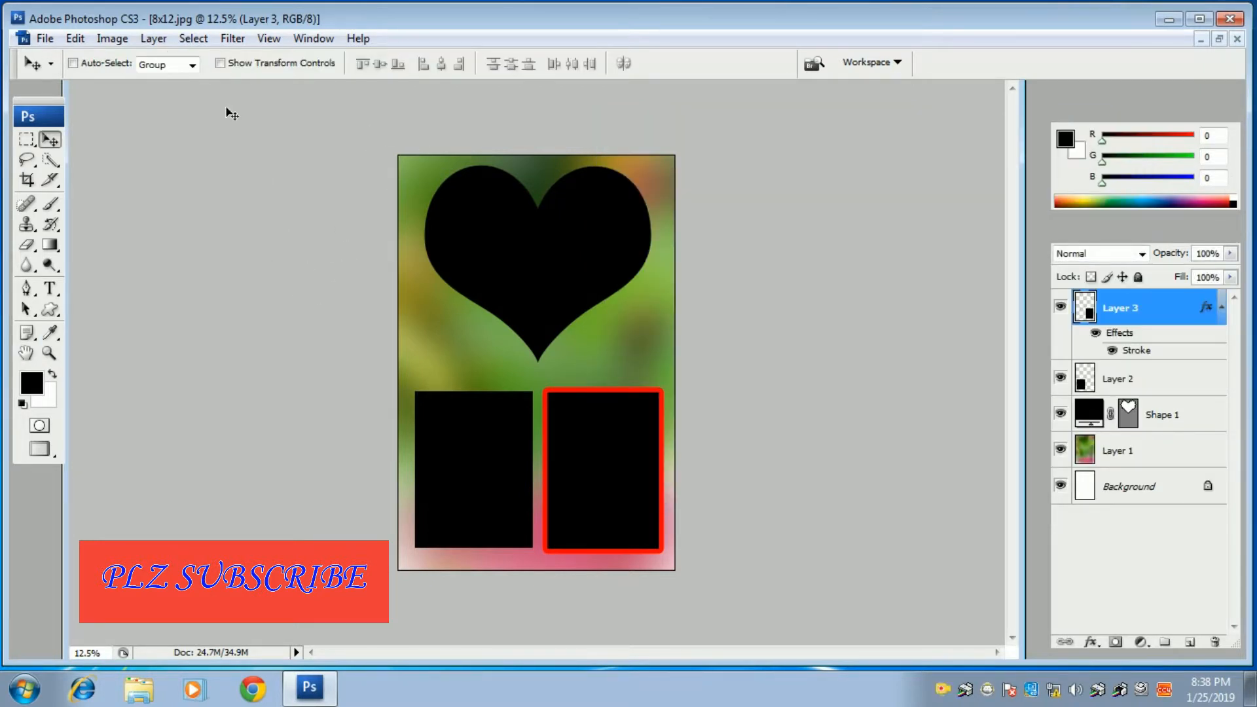
Show the saved styles and apply the red stroke style to the lower-left rectangle on Layer 2
{"action": "left_click", "coordinate": [316, 38]}
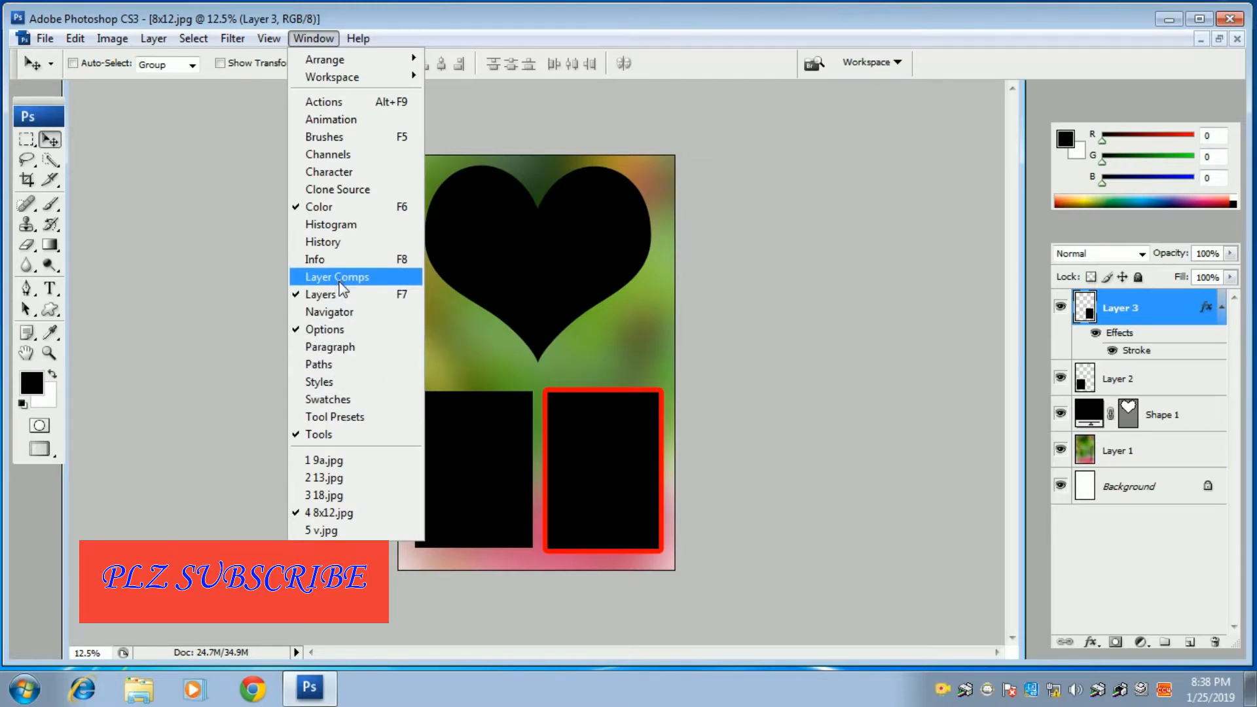
{"action": "left_click", "coordinate": [329, 387]}
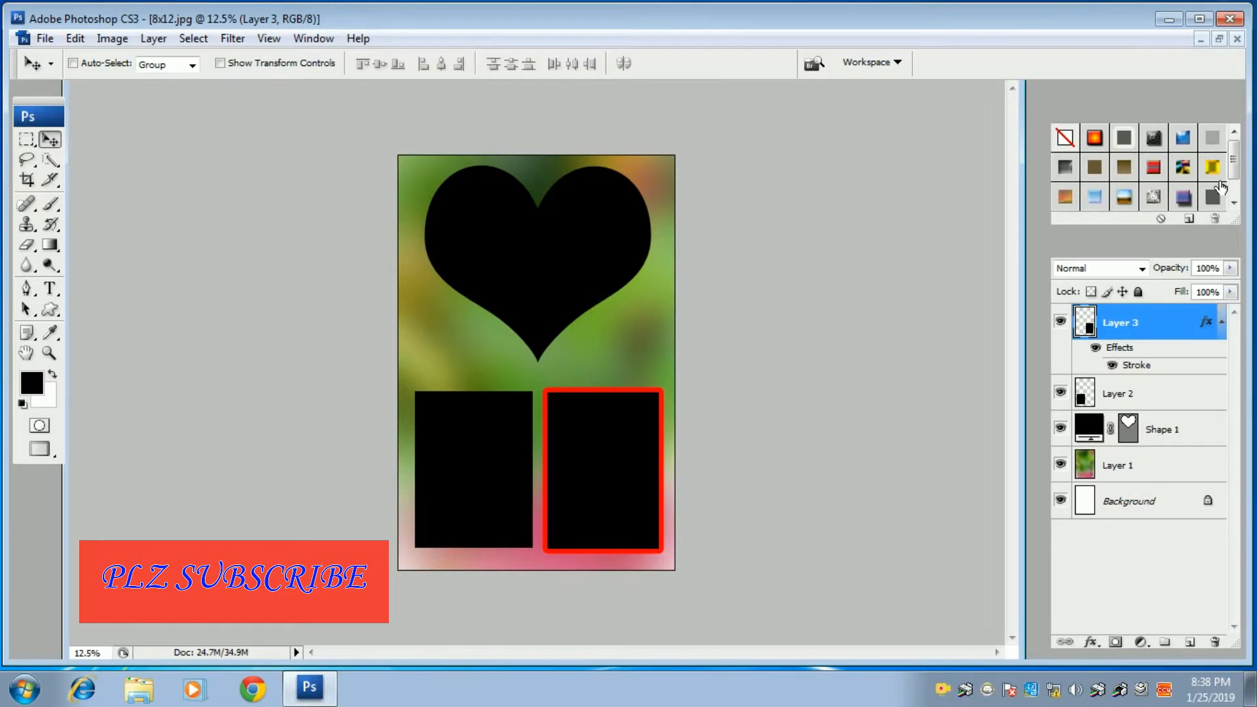
{"action": "left_click_drag", "start_coordinate": [1233, 148], "coordinate": [1233, 174]}
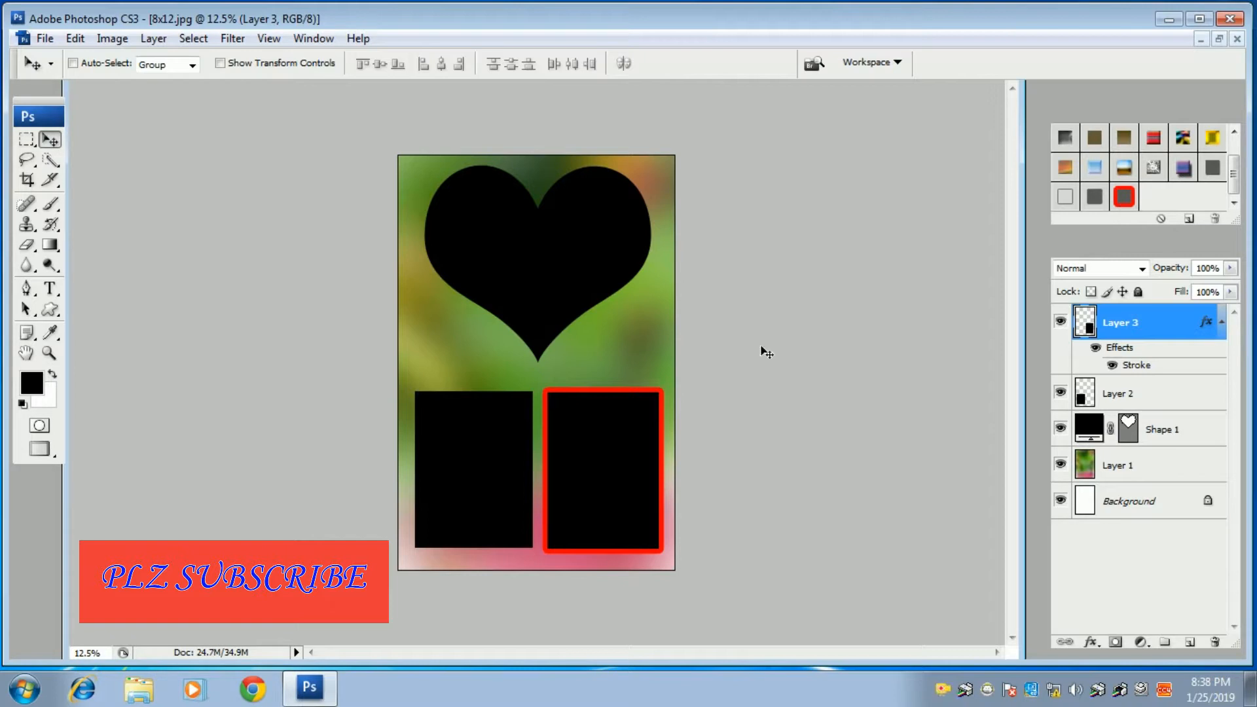
{"action": "right_click", "coordinate": [452, 445]}
{"action": "left_click", "coordinate": [485, 458]}
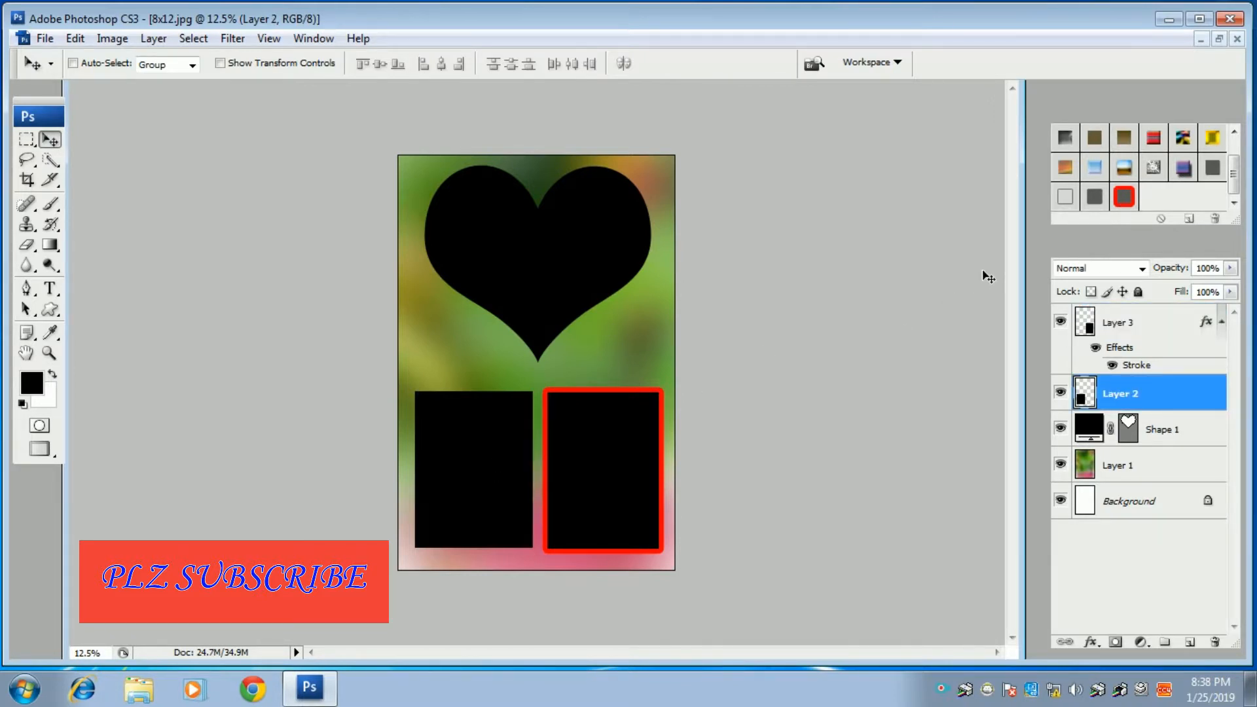
{"action": "left_click", "coordinate": [1138, 206]}
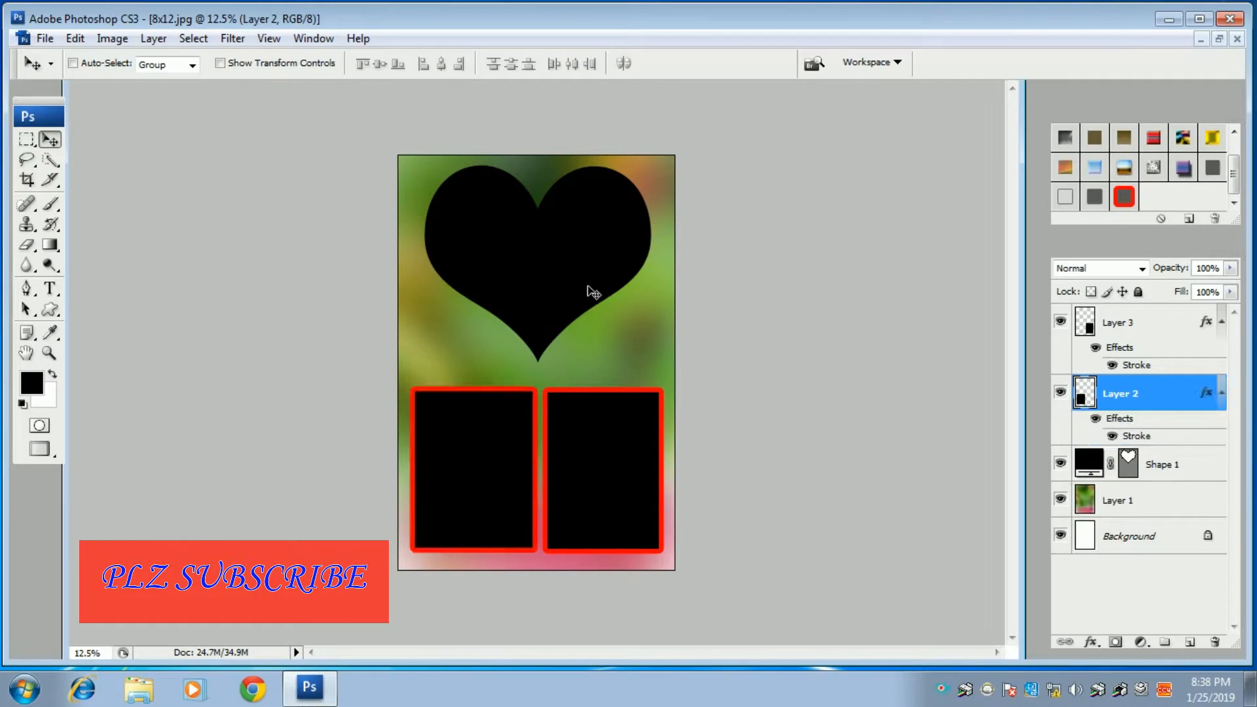
Select the heart's Shape 1 layer and apply the saved red stroke style to it
{"action": "right_click", "coordinate": [537, 241]}
{"action": "left_click", "coordinate": [585, 252]}
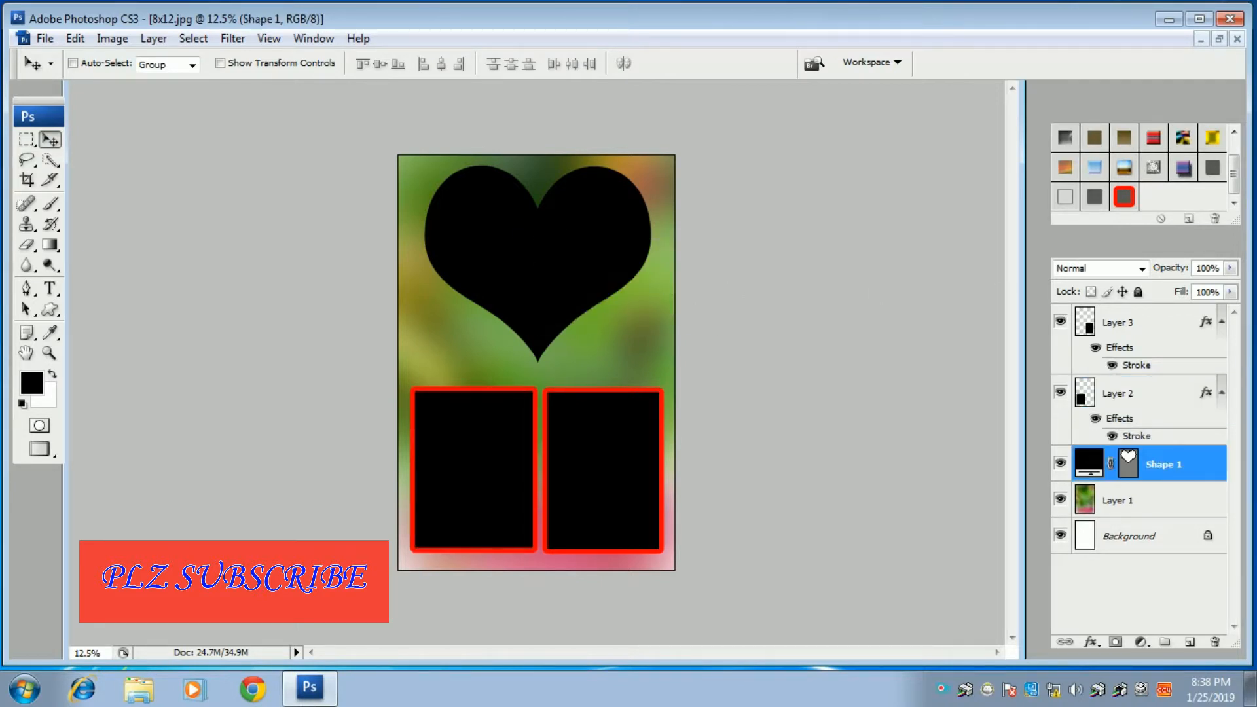
{"action": "left_click", "coordinate": [1126, 201]}
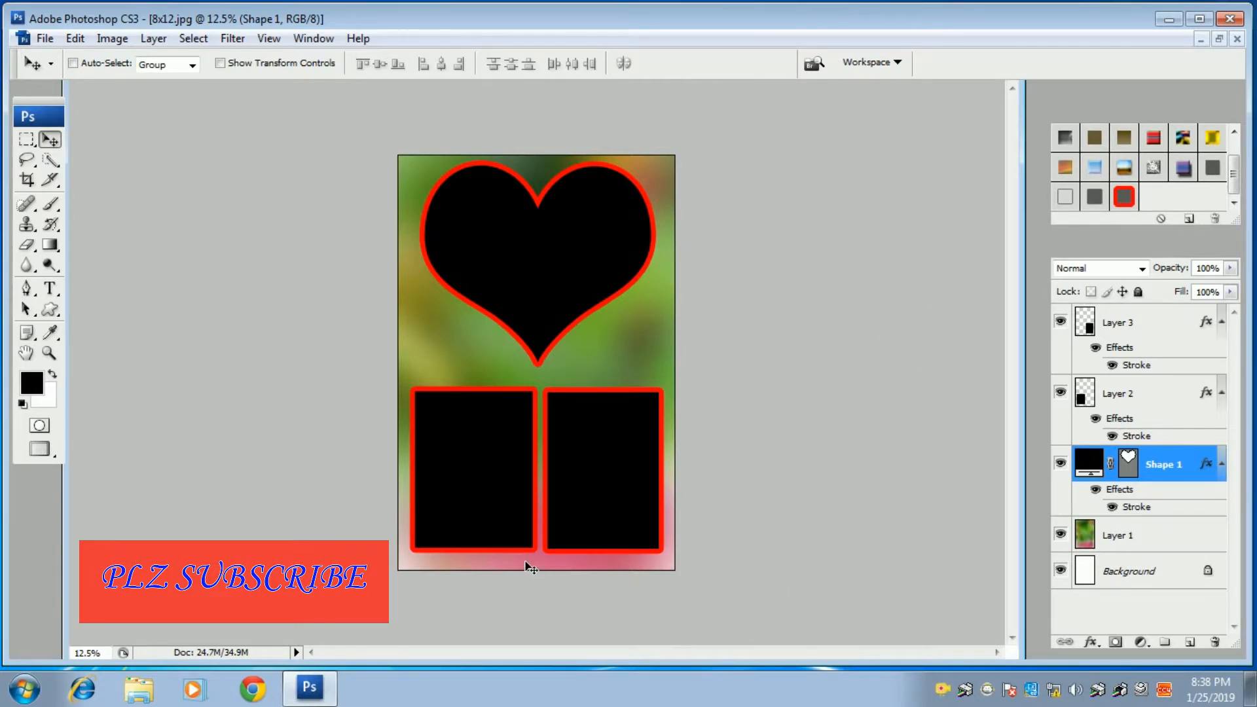
Select Layer 2 and nudge the lower-left rectangle slightly left to widen the gap between the two rectangles
{"action": "right_click", "coordinate": [465, 450]}
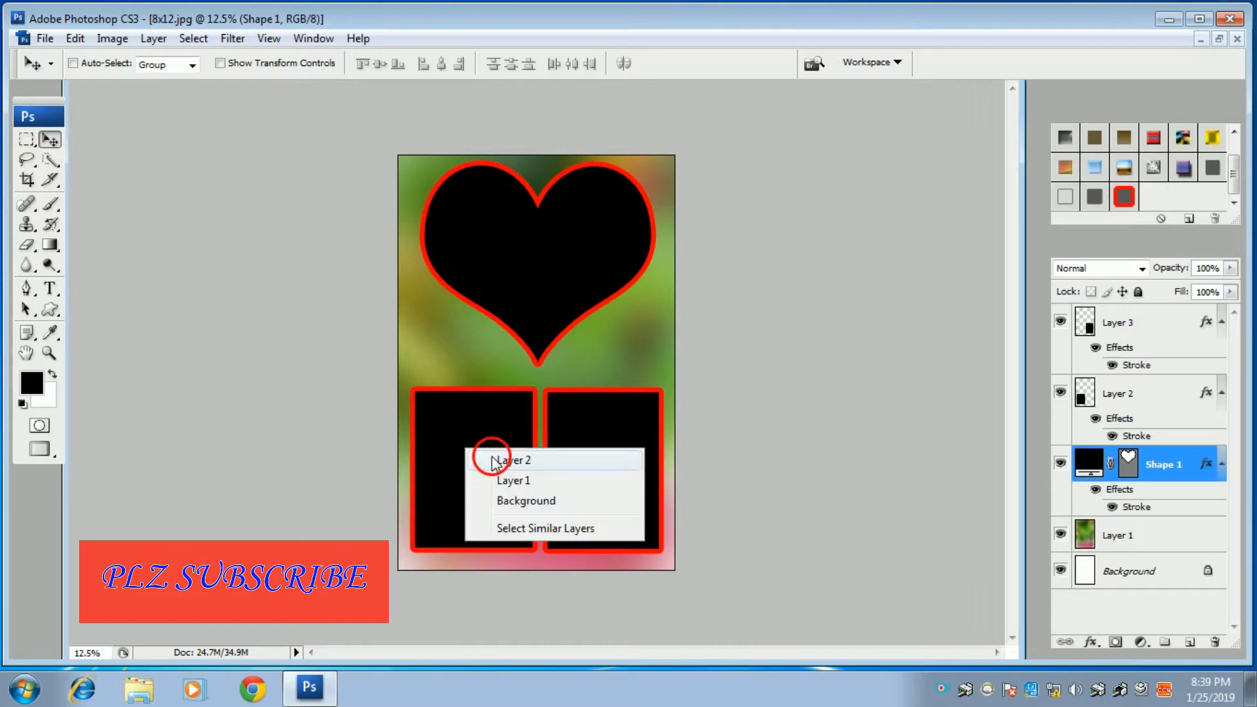
{"action": "left_click", "coordinate": [510, 460]}
{"action": "key", "text": "Left"}
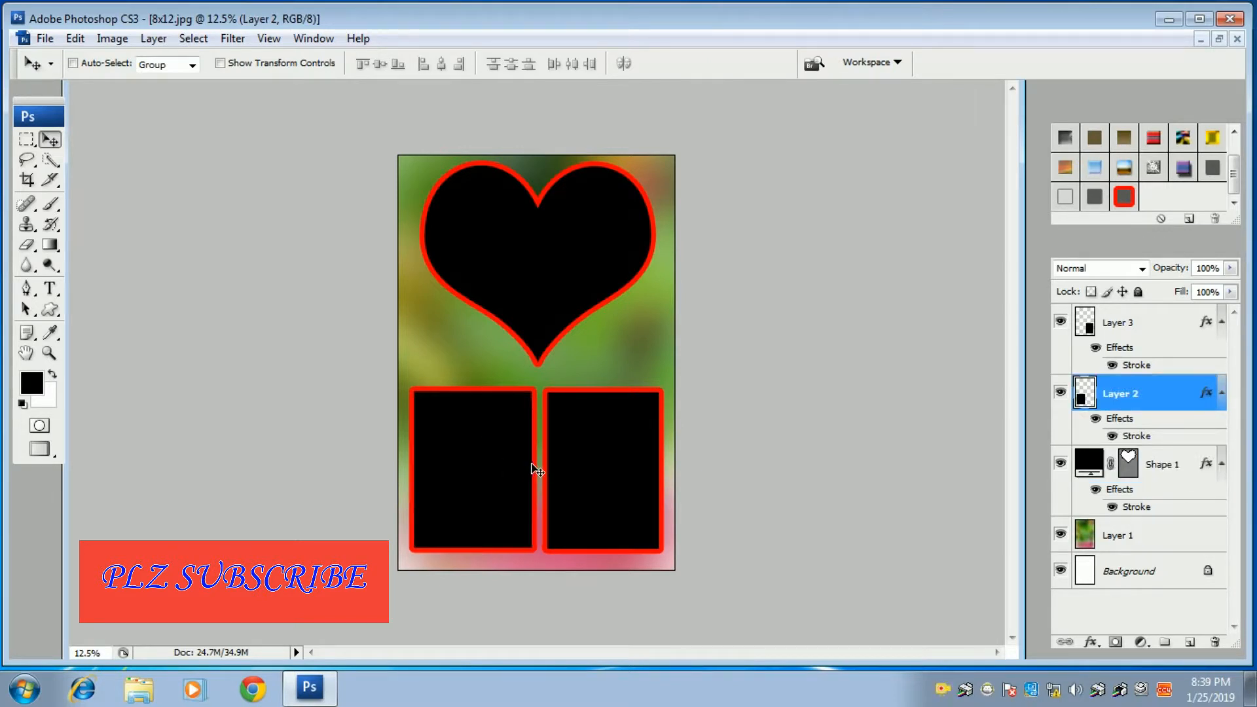
{"action": "key", "text": "Left"}
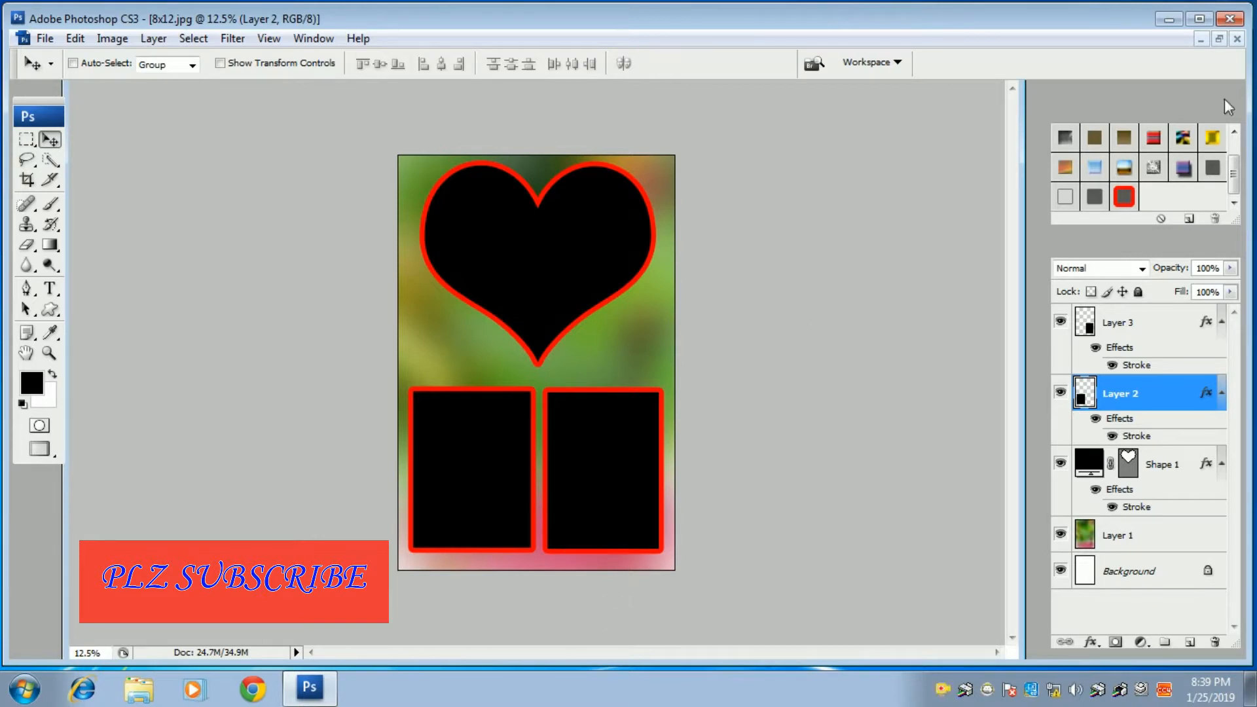
Float the 8x12.jpg document in its own window, close v.jpg and return to the 8x12.jpg layout
{"action": "left_click", "coordinate": [1220, 39]}
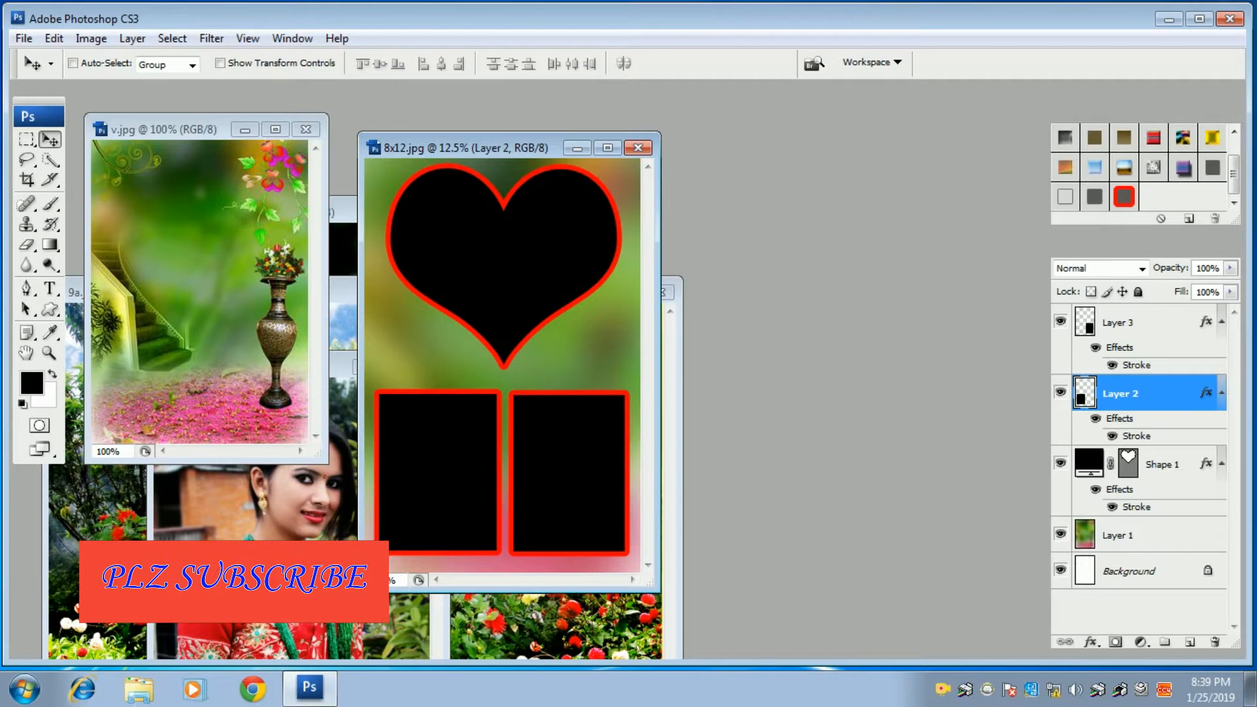
{"action": "left_click", "coordinate": [300, 131]}
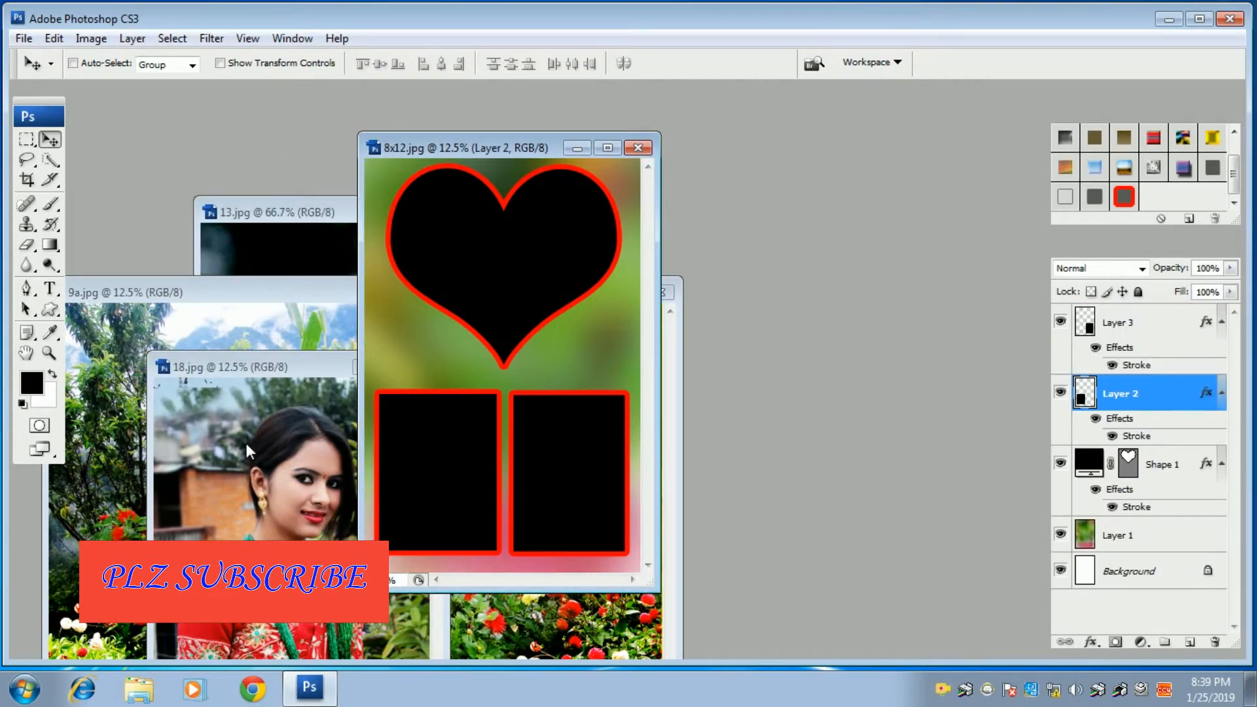
{"action": "left_click", "coordinate": [248, 368]}
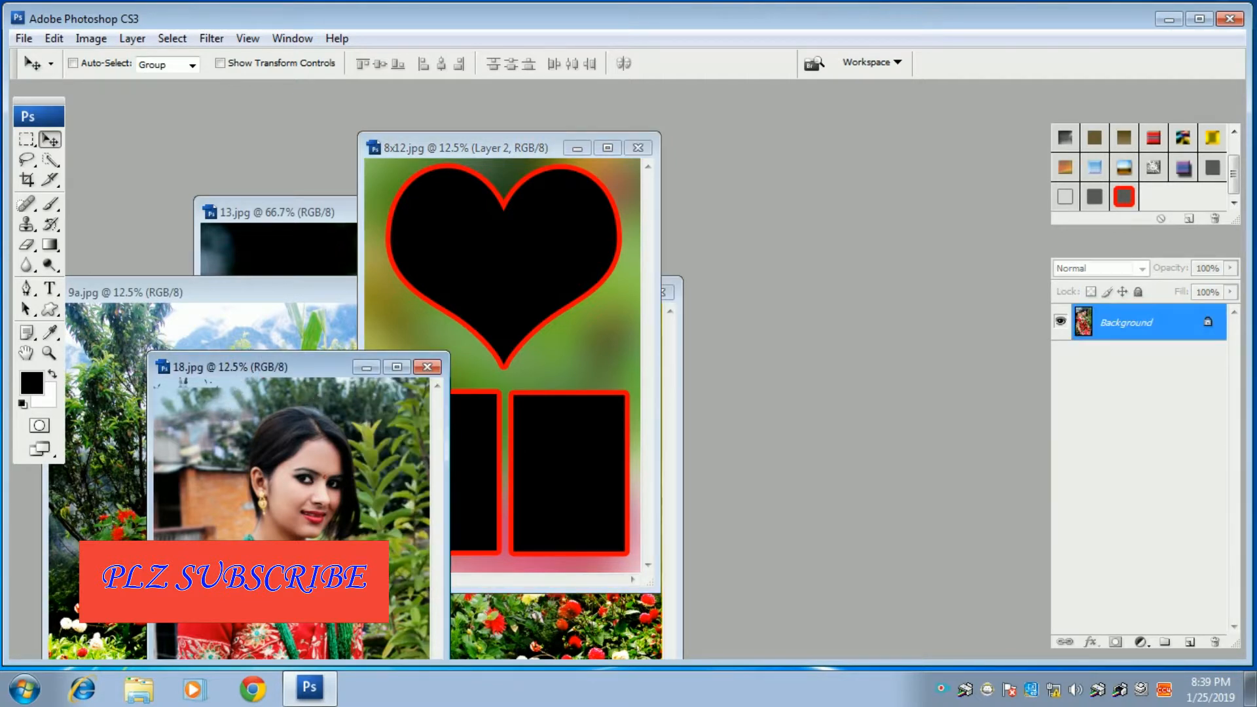
{"action": "left_click", "coordinate": [468, 247]}
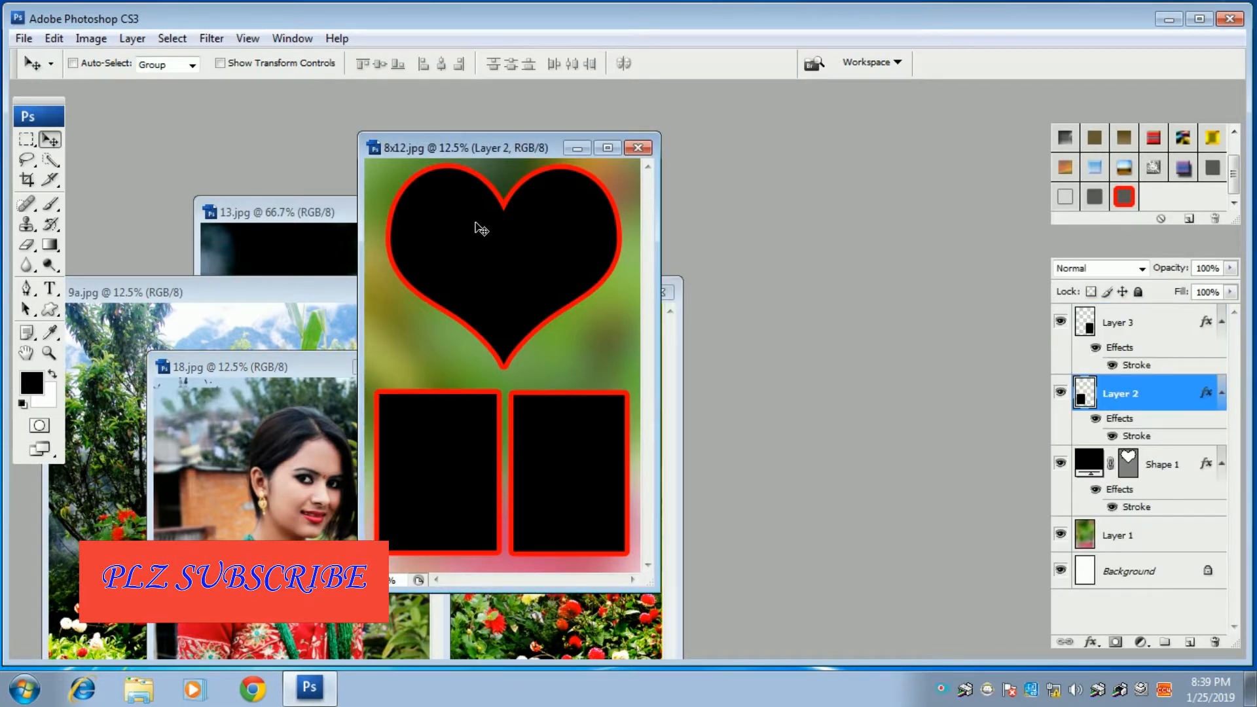
Select the heart's Shape 1 layer in the 8x12.jpg layout
{"action": "right_click", "coordinate": [481, 226]}
{"action": "left_click", "coordinate": [522, 239]}
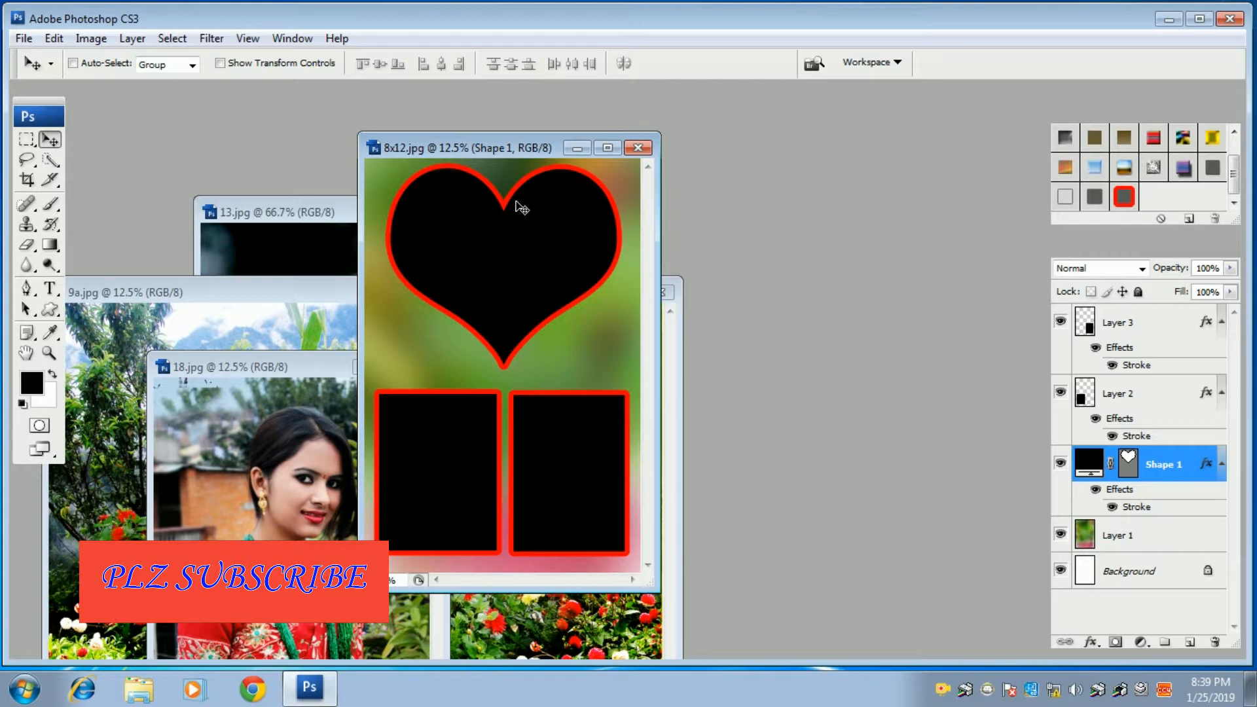
{"action": "right_click", "coordinate": [474, 224]}
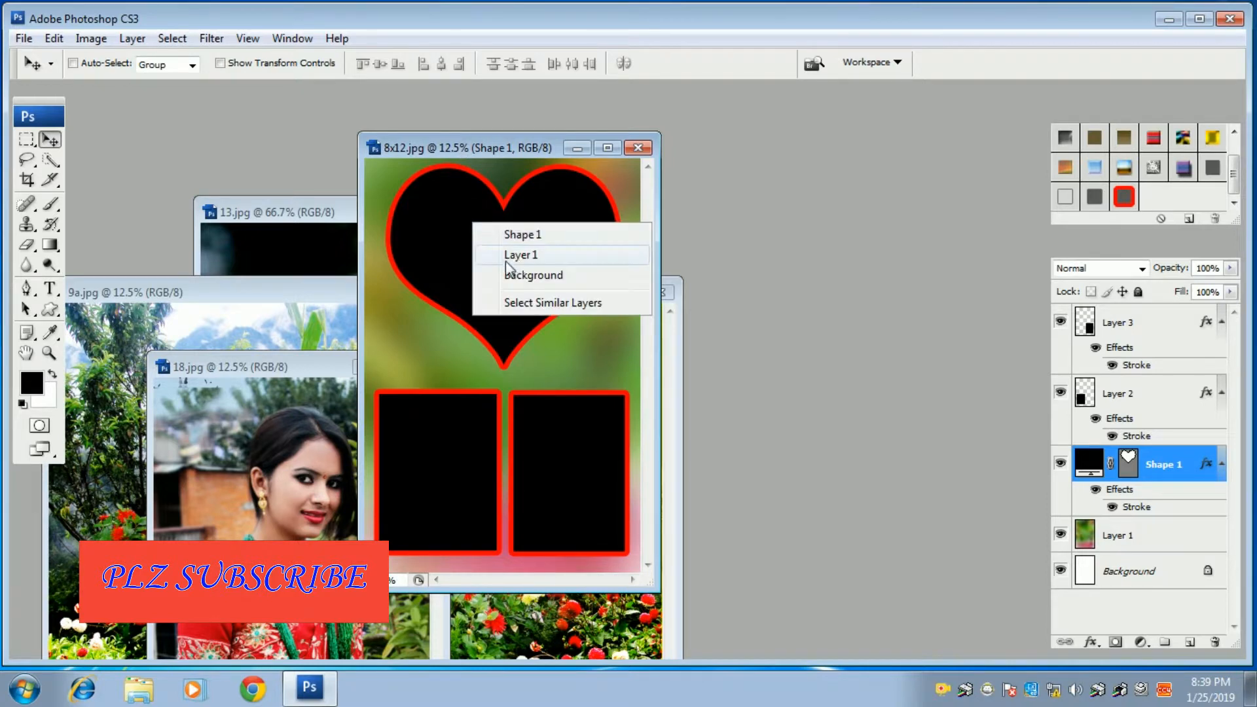
{"action": "left_click", "coordinate": [525, 237]}
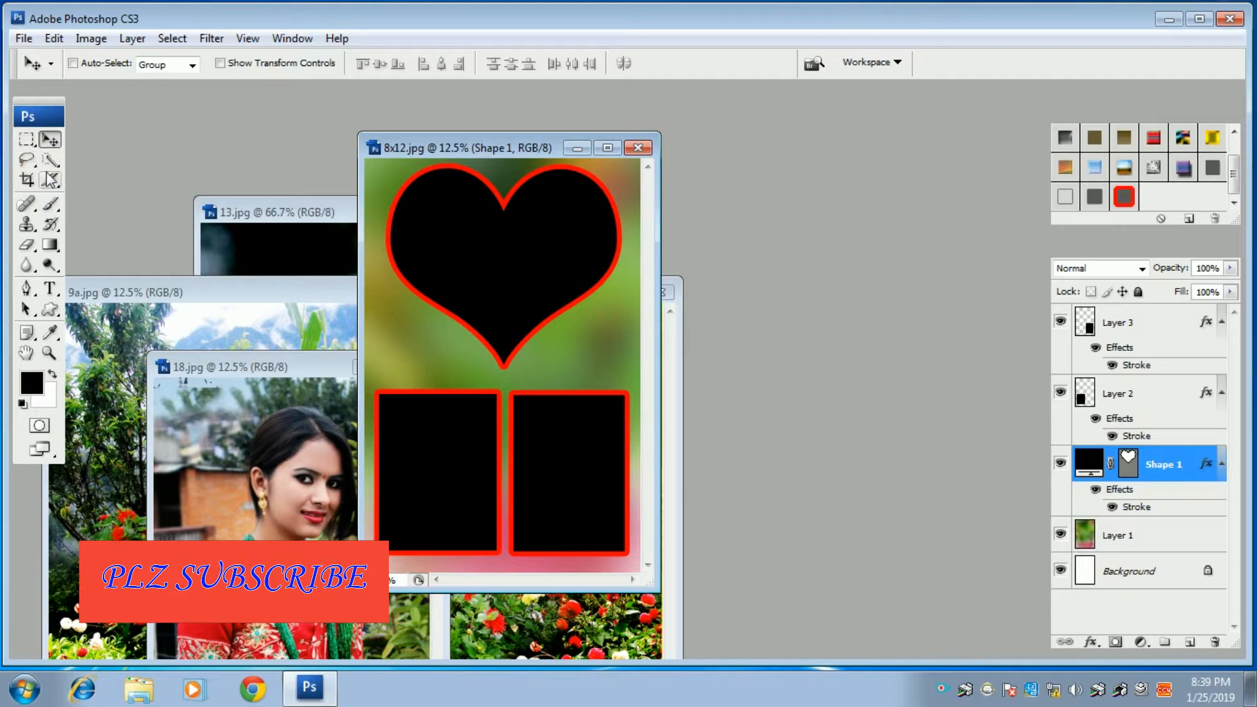
{"action": "mouse_move", "coordinate": [50, 159]}
{"action": "left_mouse_down"}
{"action": "mouse_move", "coordinate": [70, 184]}
{"action": "mouse_move", "coordinate": [95, 187]}
{"action": "left_mouse_up"}
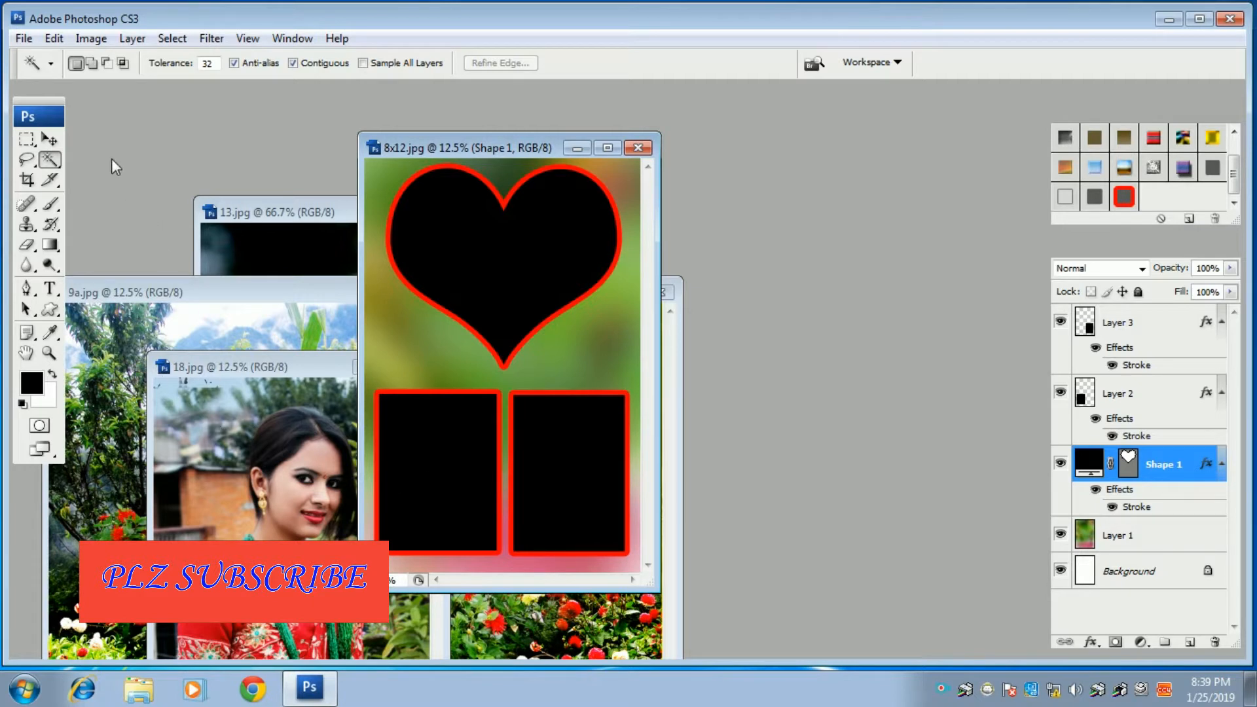
{"action": "left_click", "coordinate": [50, 139]}
{"action": "left_click", "coordinate": [494, 227]}
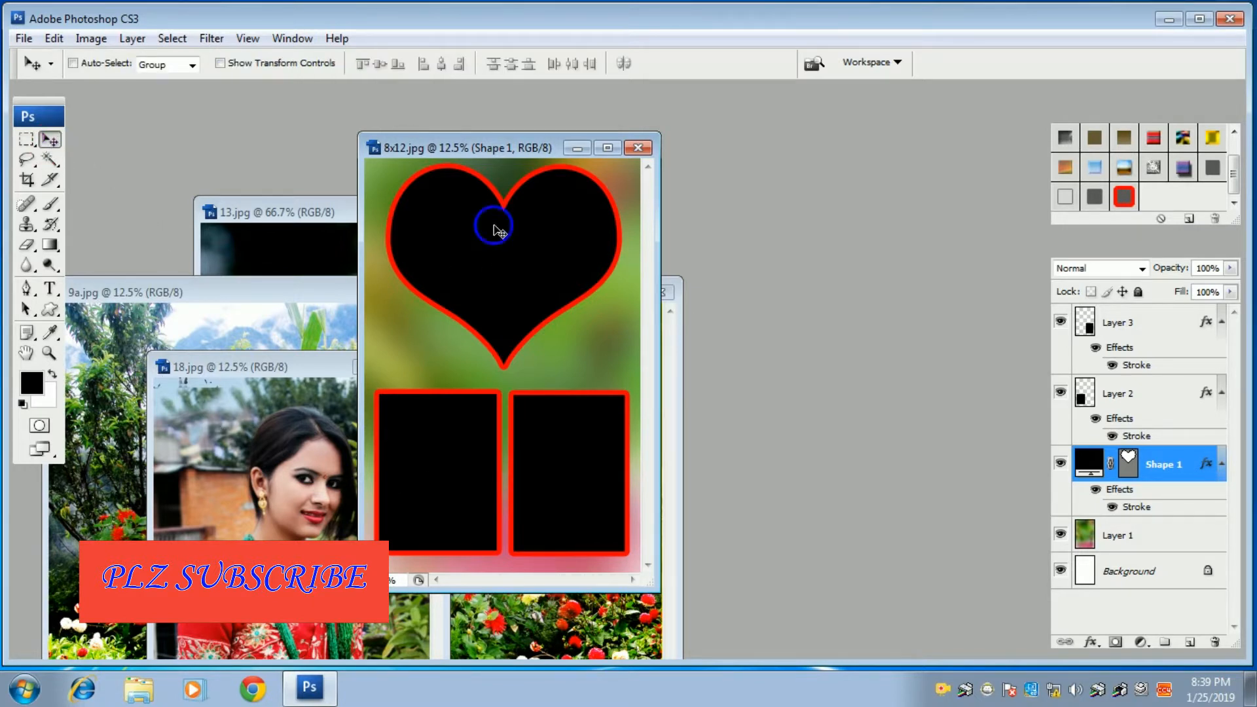
{"action": "right_click", "coordinate": [494, 229]}
{"action": "left_click", "coordinate": [552, 241]}
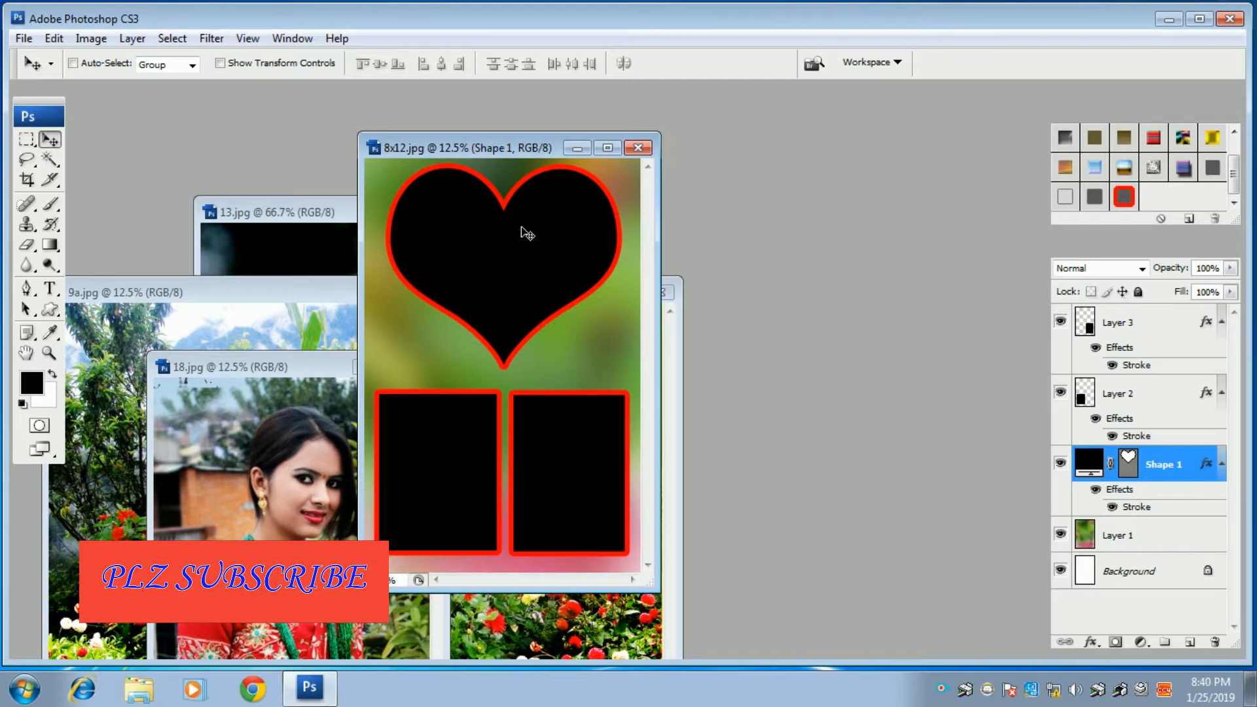
Load the heart outline from Shape 1's vector mask as a selection
{"action": "left_click", "coordinate": [1138, 468]}
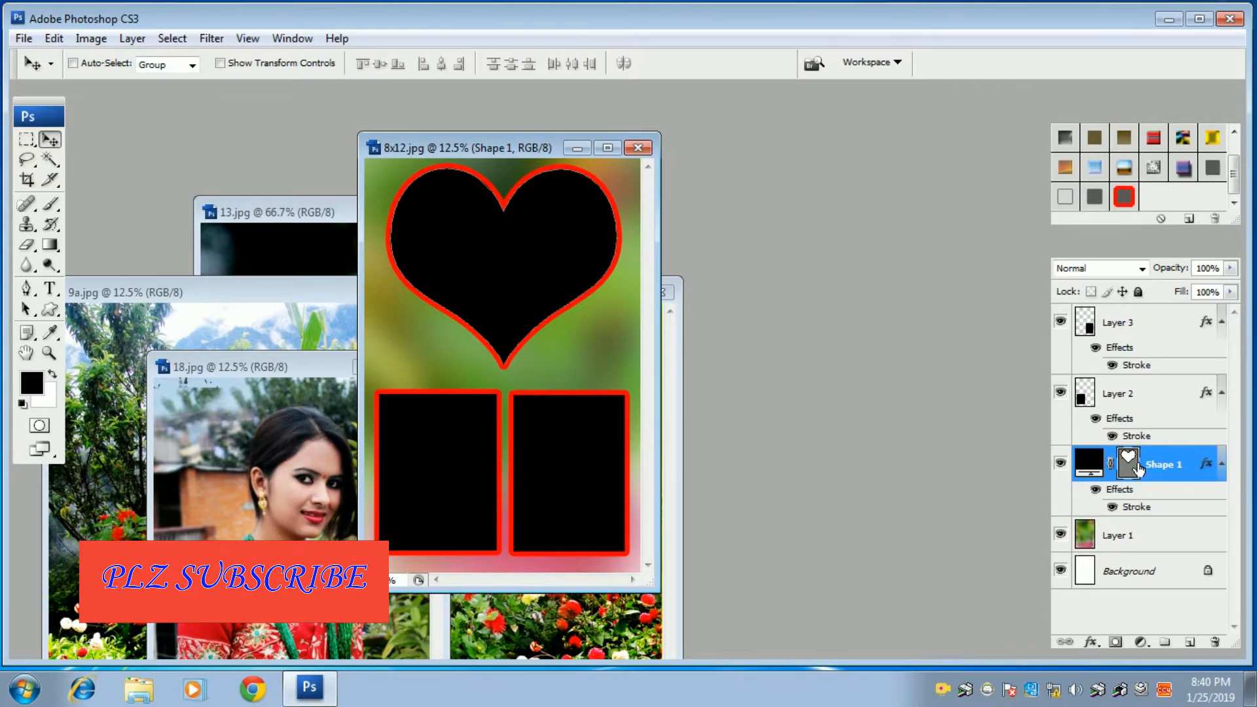
{"action": "left_click", "coordinate": [1138, 468]}
{"action": "left_click", "coordinate": [1137, 467]}
{"action": "left_click", "coordinate": [1133, 457], "text": "ctrl"}
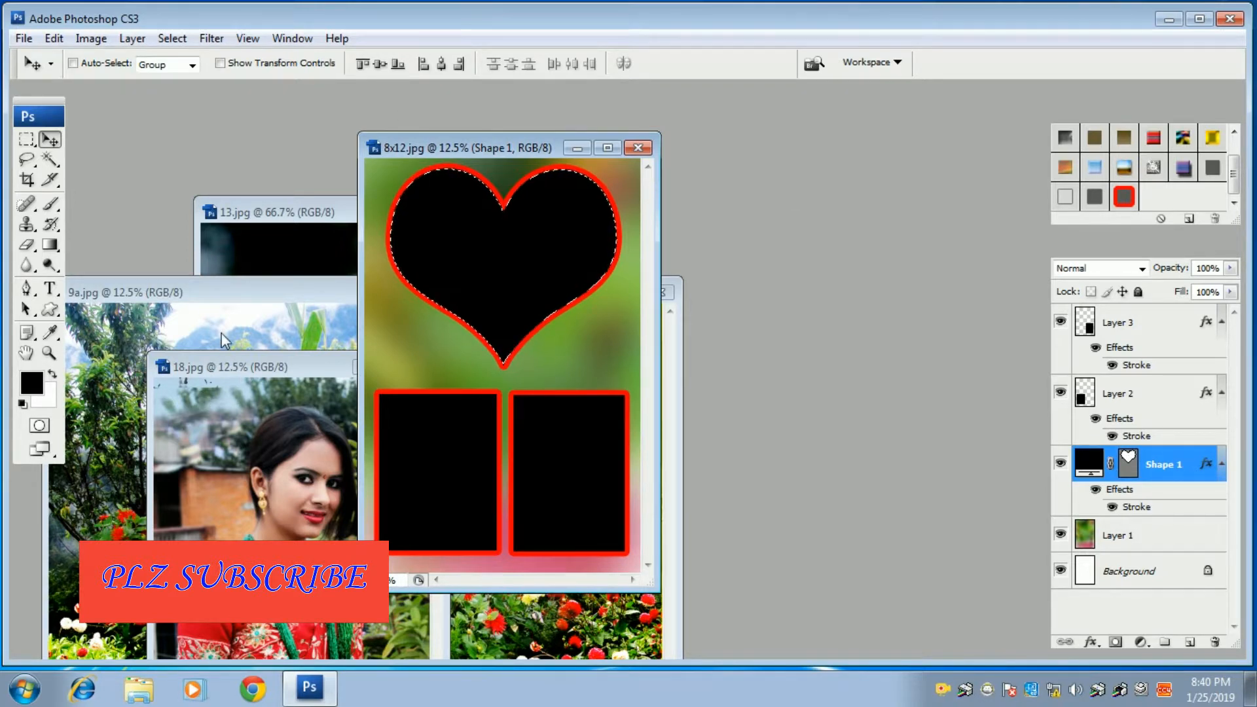
Copy the whole 9a.jpg photo, close it, and paste it into the heart selection in 8x12.jpg
{"action": "left_click", "coordinate": [230, 298]}
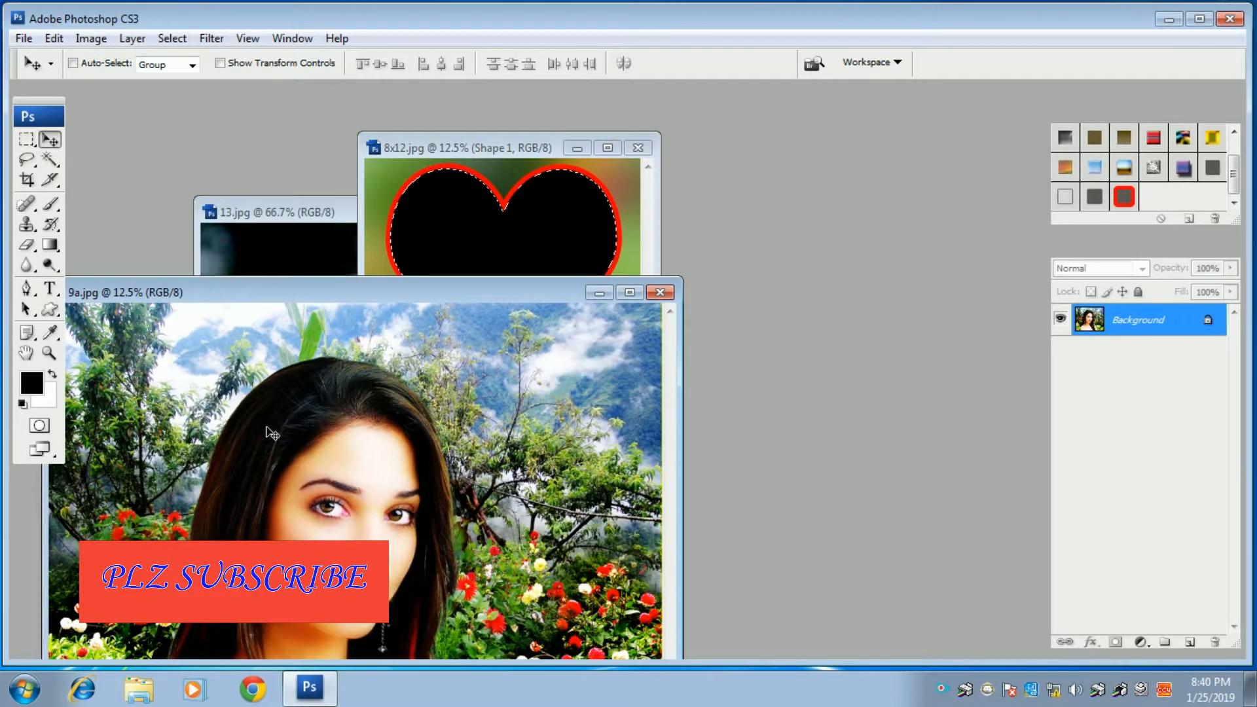
{"action": "left_click_drag", "start_coordinate": [274, 292], "coordinate": [333, 297]}
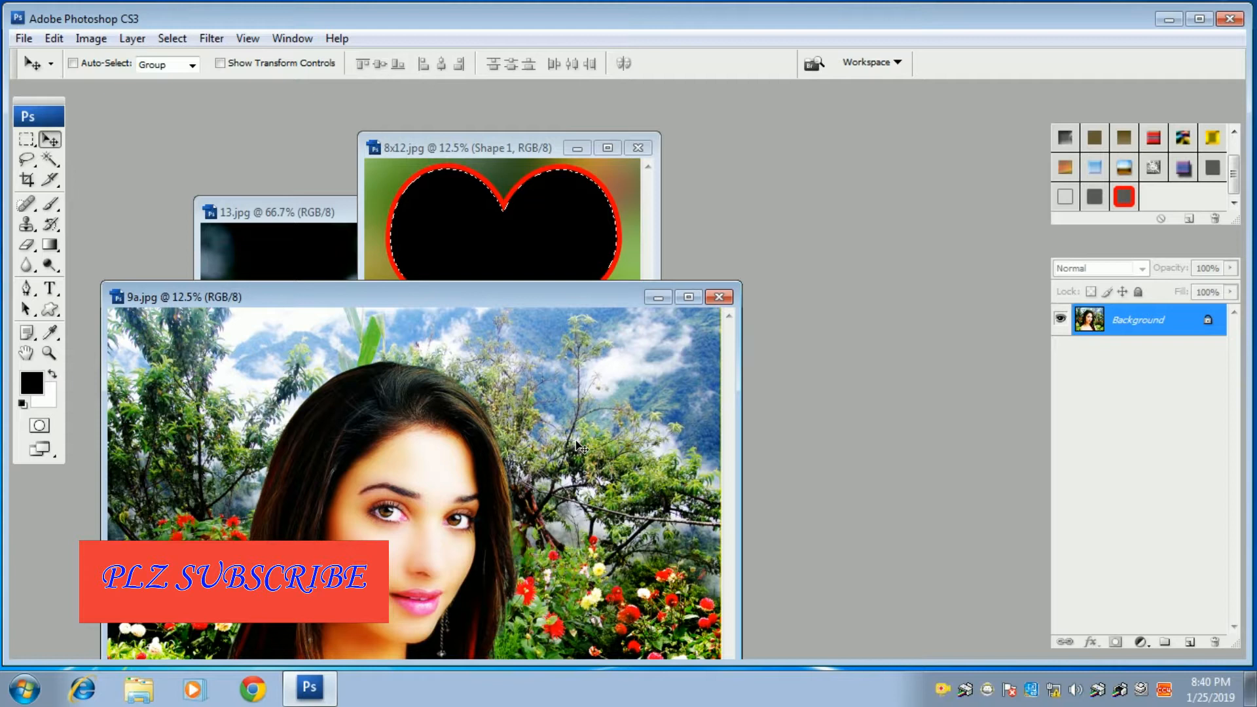
{"action": "key", "text": "ctrl+a"}
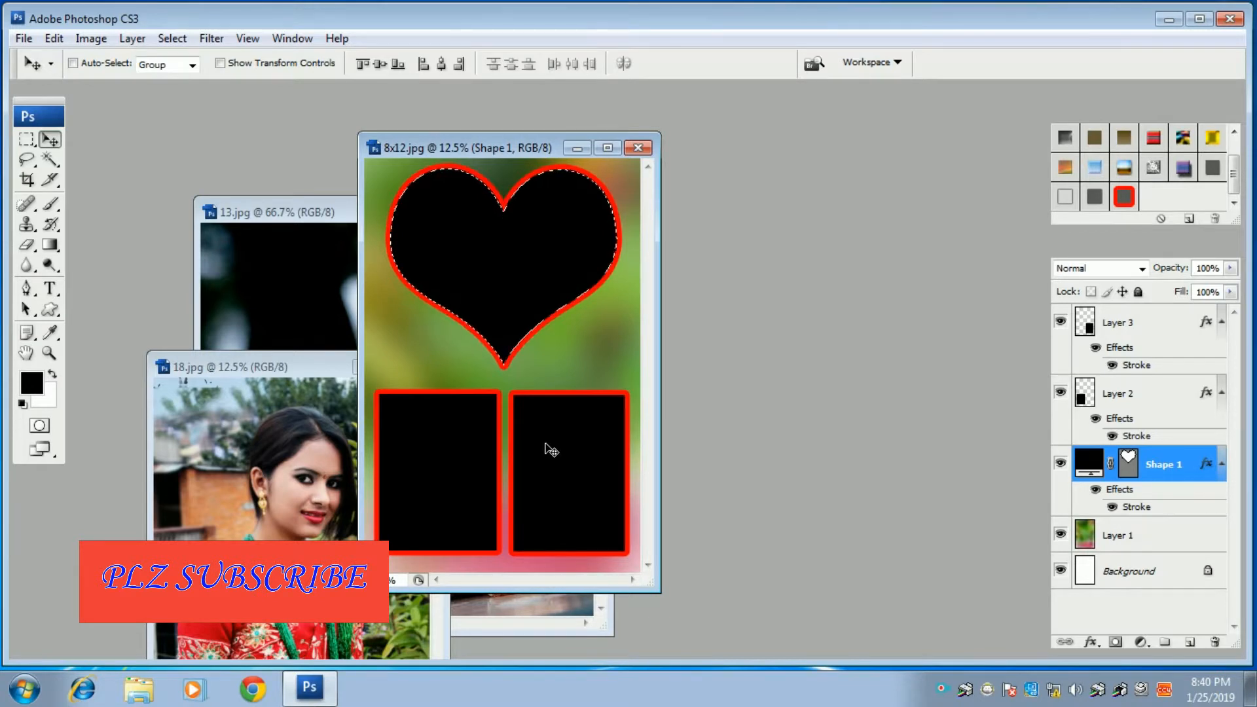
{"action": "key", "text": "ctrl+shift+v"}
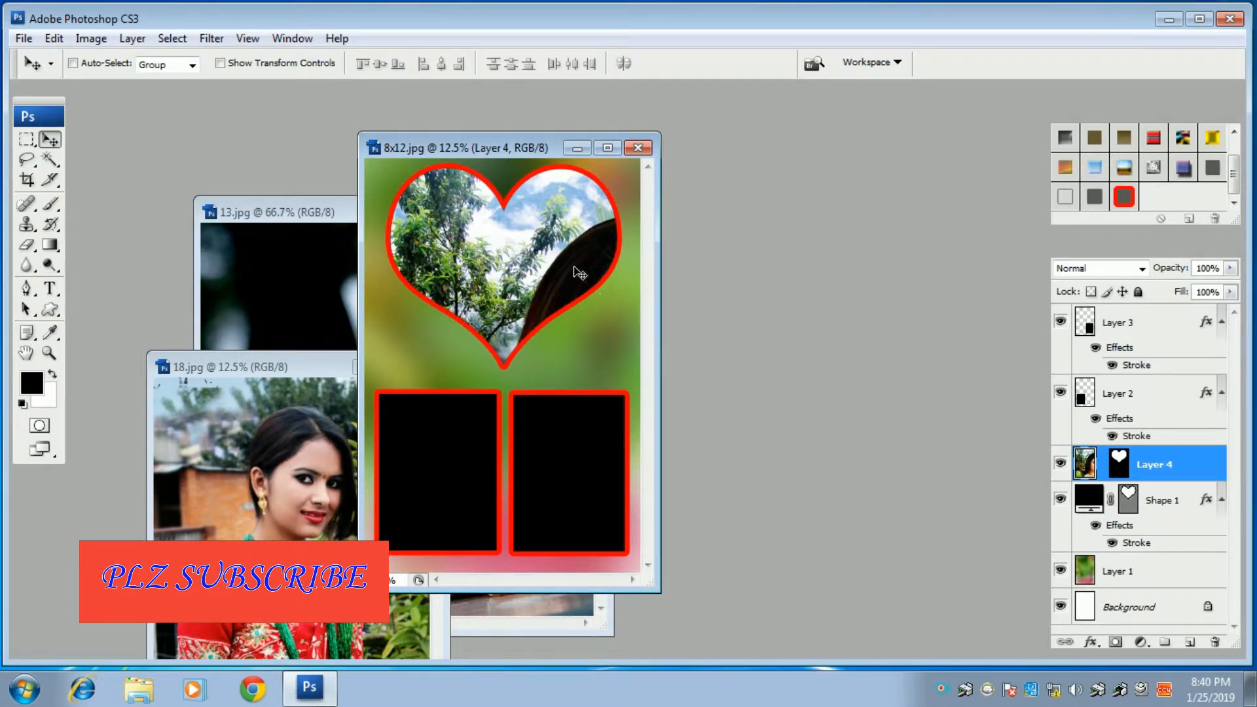
Scale the pasted portrait on Layer 4 proportionally to about 40.3% and position it so the face sits inside the heart
{"action": "left_click_drag", "start_coordinate": [576, 286], "coordinate": [440, 247]}
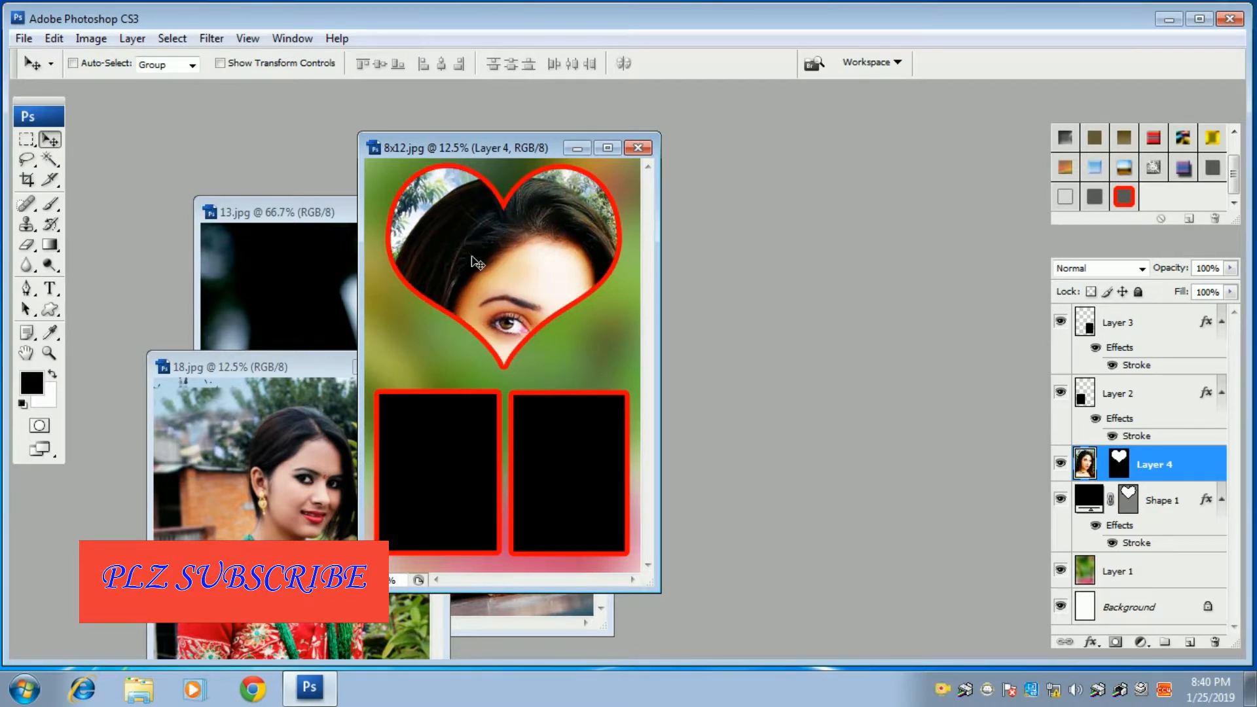
{"action": "left_click", "coordinate": [607, 147]}
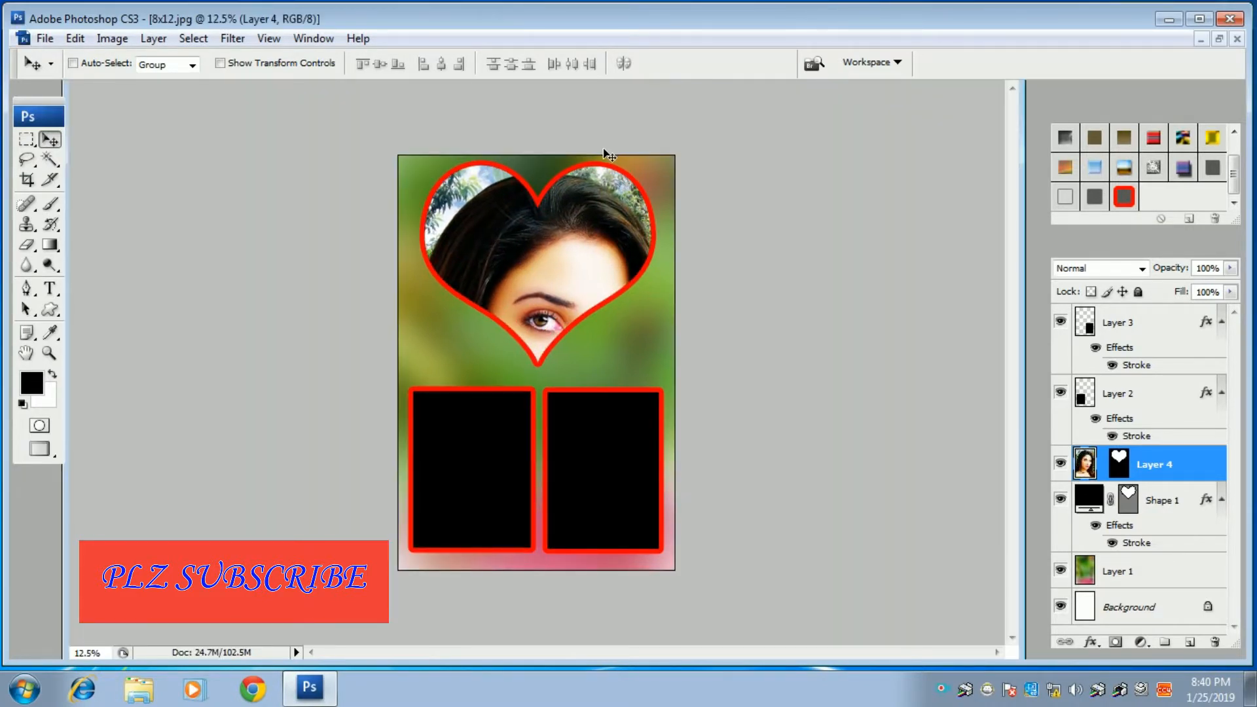
{"action": "key", "text": "ctrl+t"}
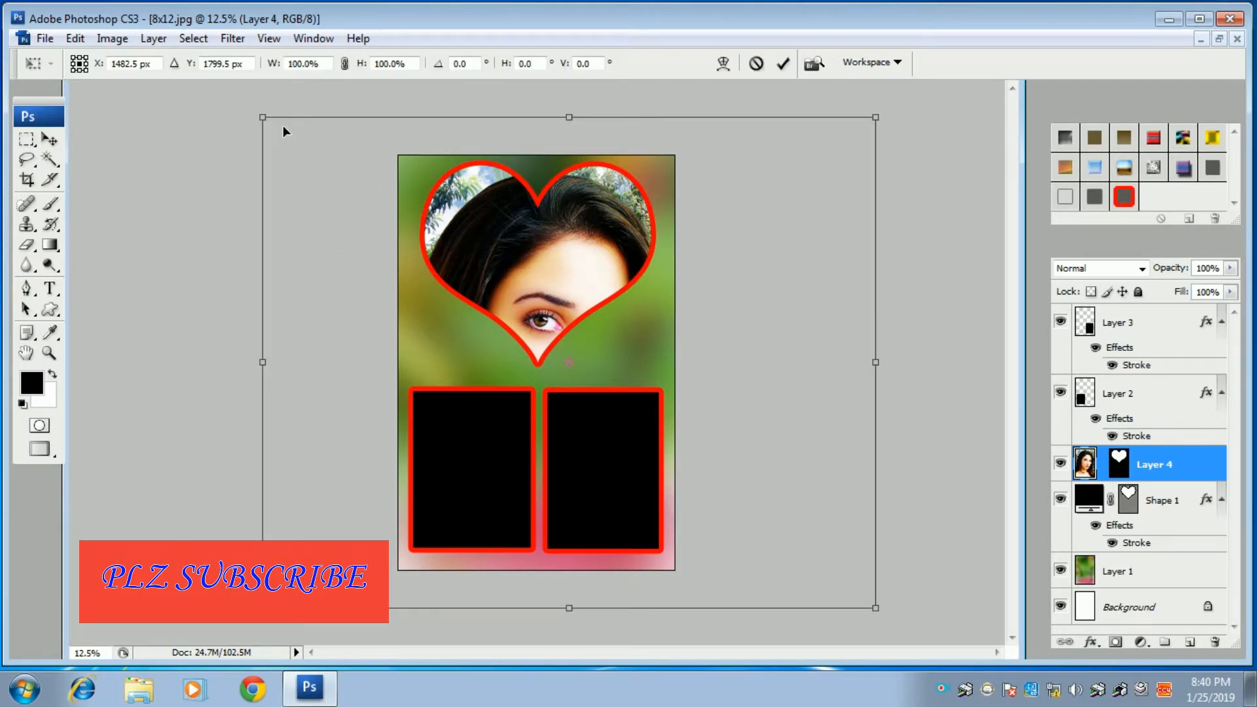
{"action": "left_click_drag", "start_coordinate": [262, 120], "coordinate": [514, 332]}
{"action": "left_click_drag", "start_coordinate": [644, 343], "coordinate": [508, 206]}
{"action": "left_click_drag", "start_coordinate": [541, 245], "coordinate": [543, 223]}
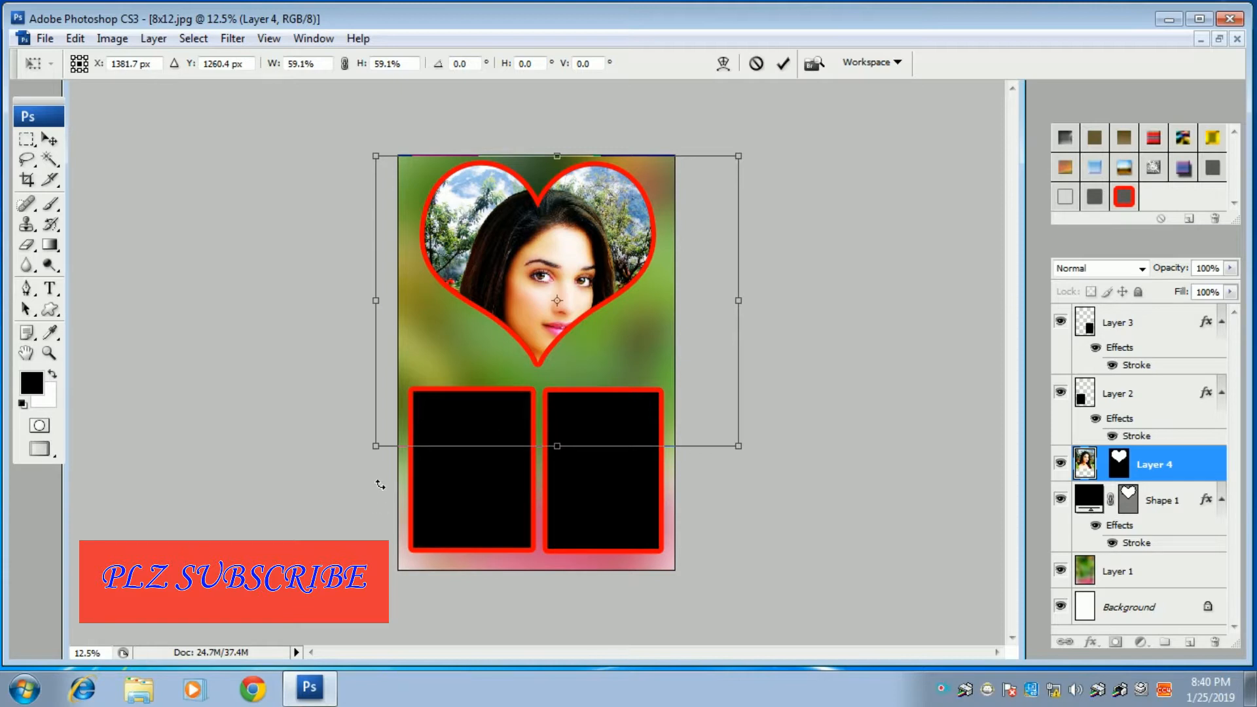
{"action": "left_click_drag", "start_coordinate": [386, 454], "coordinate": [465, 333]}
{"action": "left_click_drag", "start_coordinate": [610, 258], "coordinate": [530, 242]}
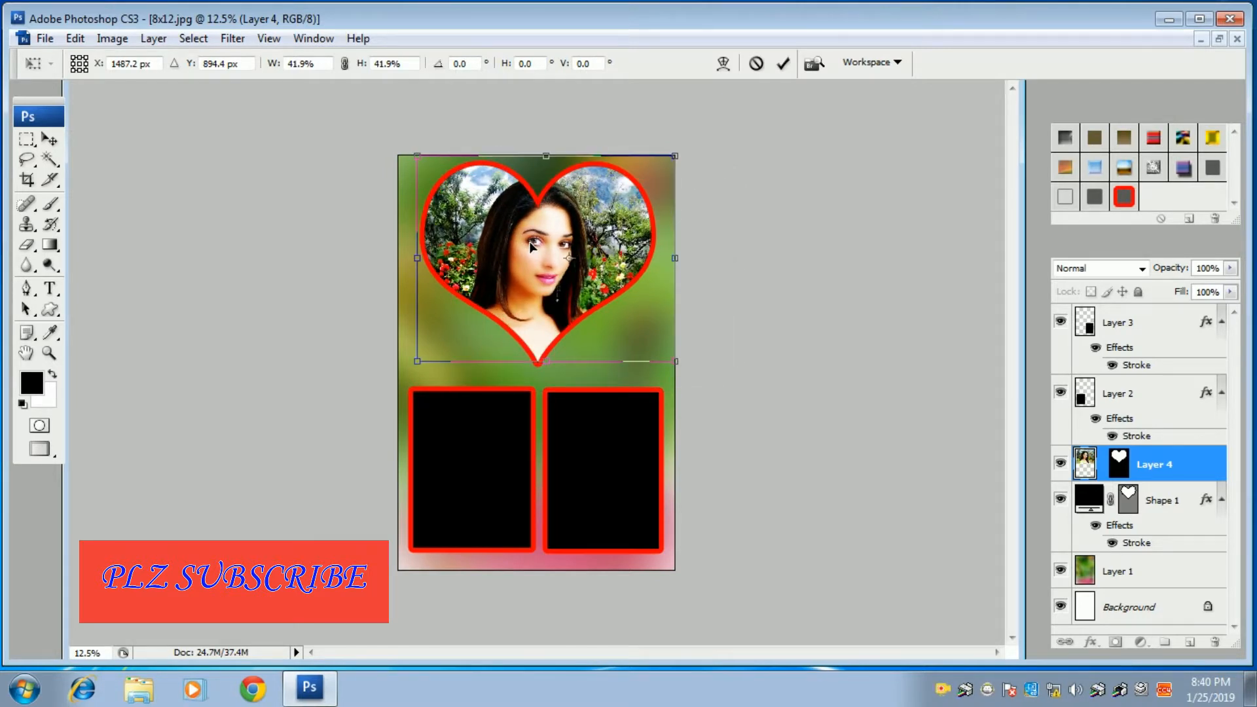
{"action": "left_click_drag", "start_coordinate": [675, 361], "coordinate": [643, 335]}
{"action": "mouse_move", "coordinate": [536, 240]}
{"action": "left_mouse_down"}
{"action": "mouse_move", "coordinate": [540, 266]}
{"action": "mouse_move", "coordinate": [543, 248]}
{"action": "left_mouse_up"}
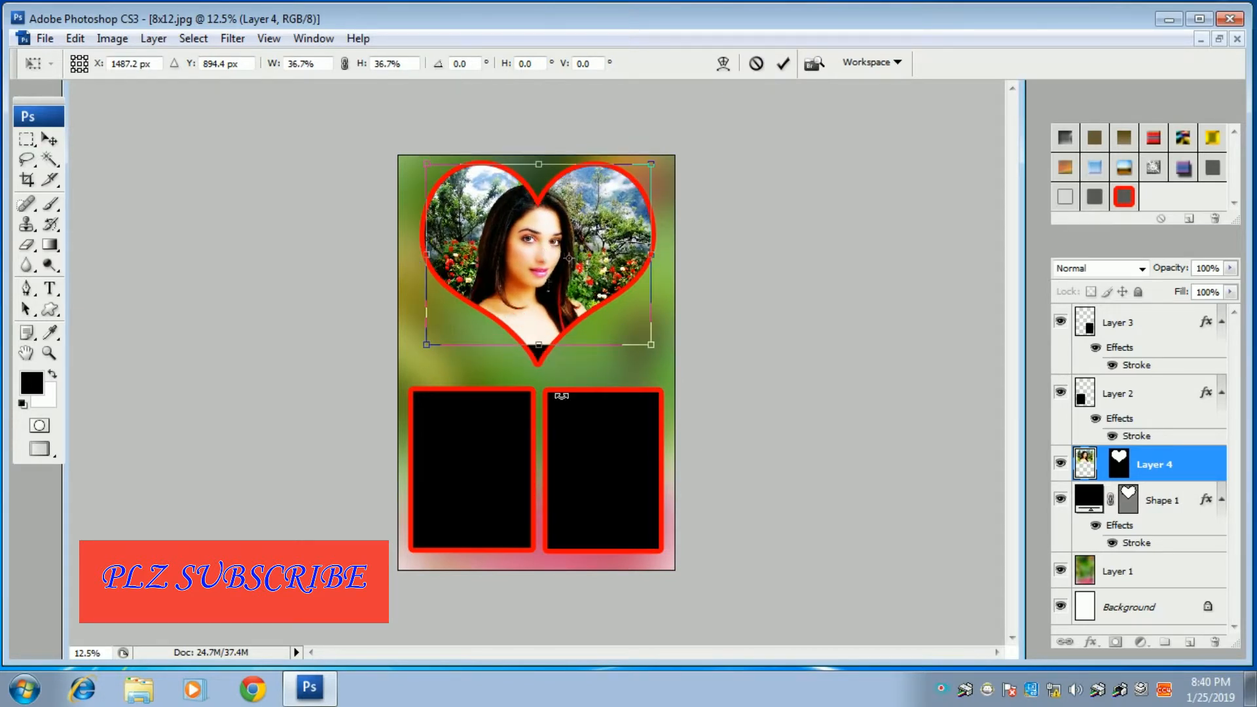
{"action": "left_click_drag", "start_coordinate": [660, 356], "coordinate": [674, 380]}
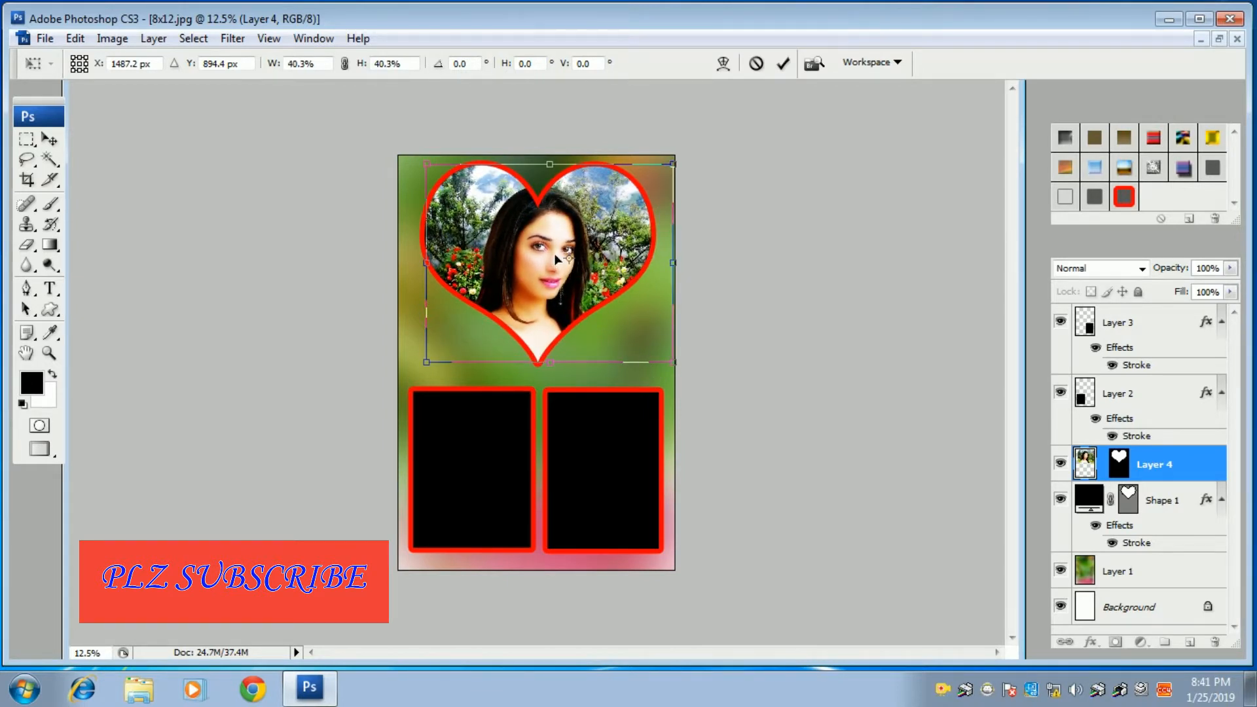
Fine-tune the portrait's vertical position so it fills the heart down to the tip, and apply the transform
{"action": "key", "text": "Down"}
{"action": "key", "text": "Down"}
{"action": "key", "text": "Down"}
{"action": "key", "text": "Down"}
{"action": "key", "text": "Down"}
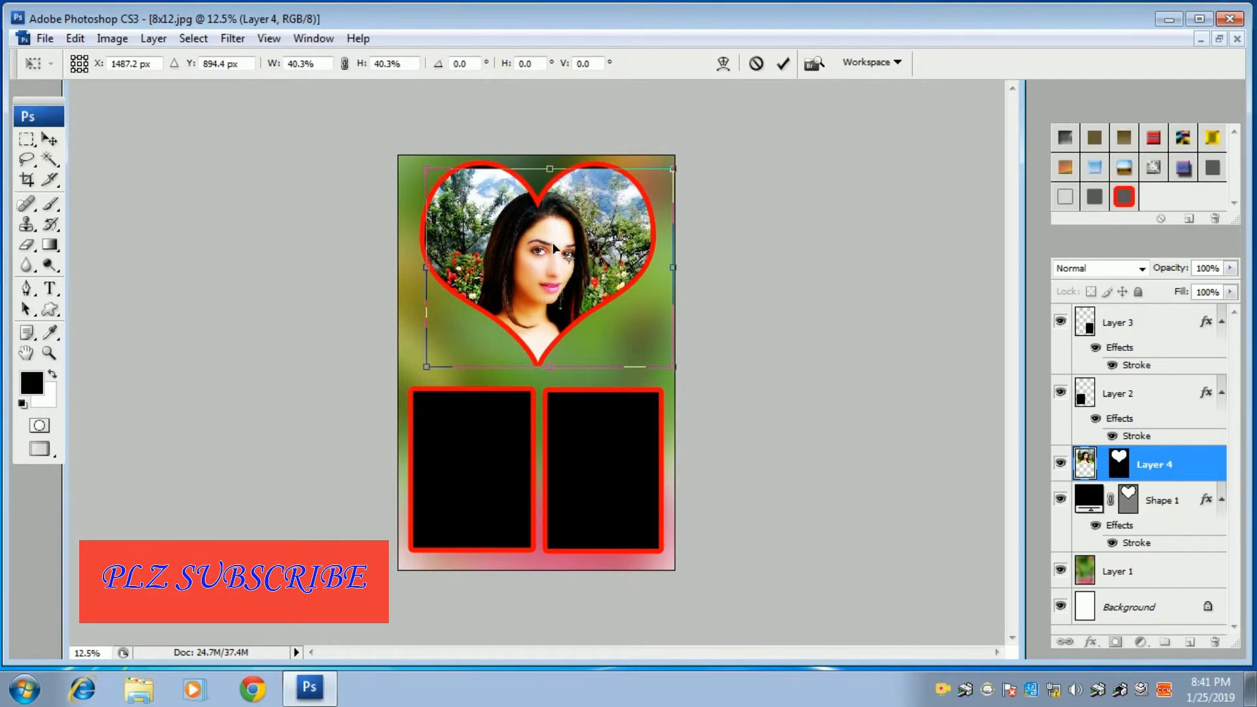
{"action": "key", "text": "Up"}
{"action": "key", "text": "Up"}
{"action": "key", "text": "Up"}
{"action": "key", "text": "Up"}
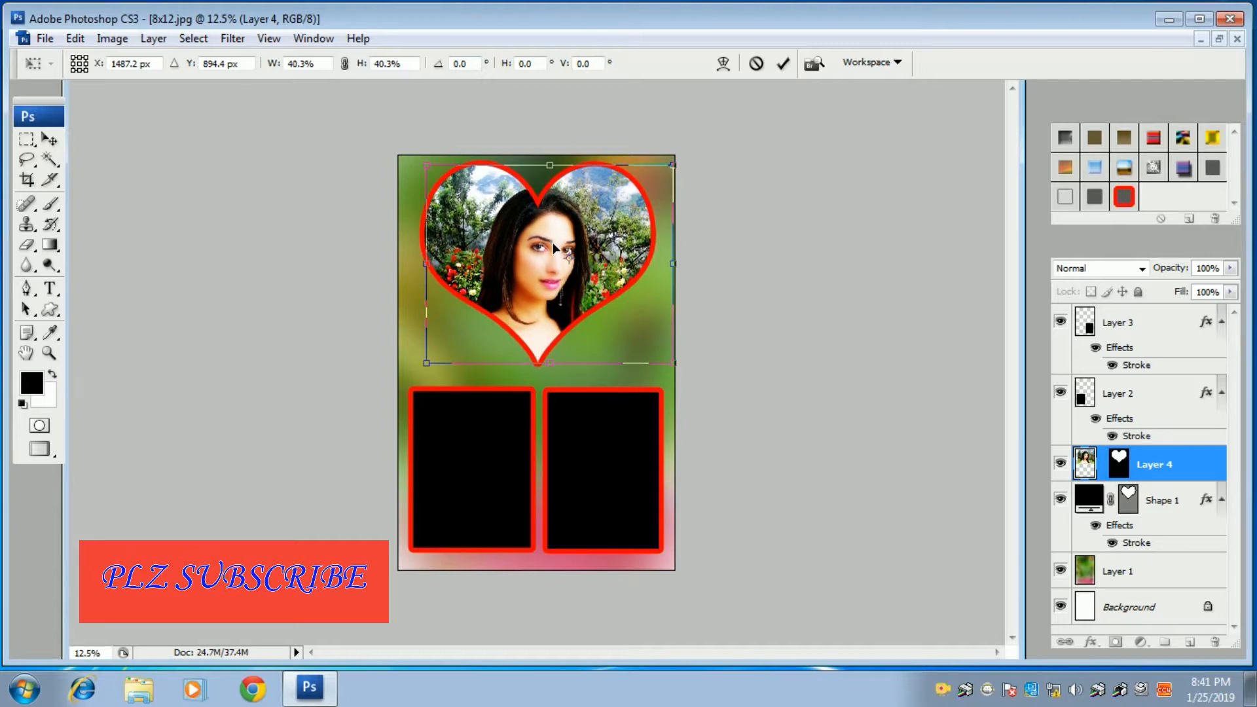
{"action": "key", "text": "Return"}
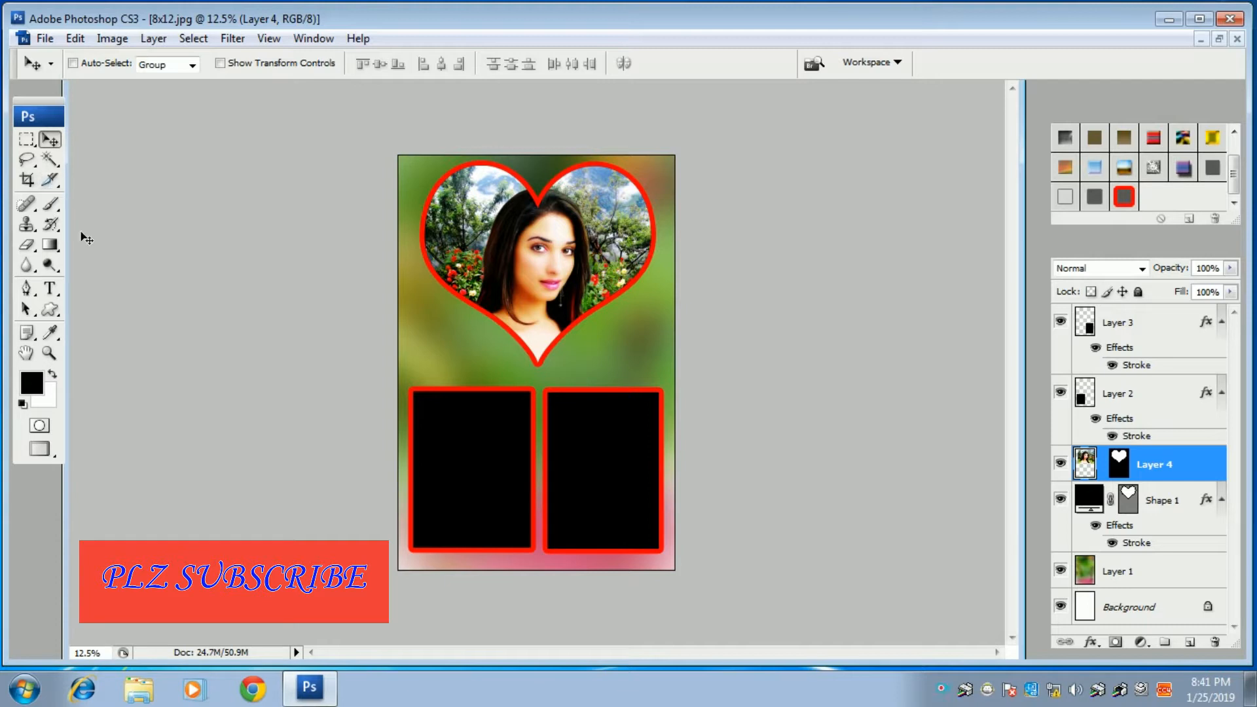
Select Layer 2 and make a Magic Wand selection of the lower-left black rectangle
{"action": "right_click", "coordinate": [456, 444]}
{"action": "left_click", "coordinate": [522, 458]}
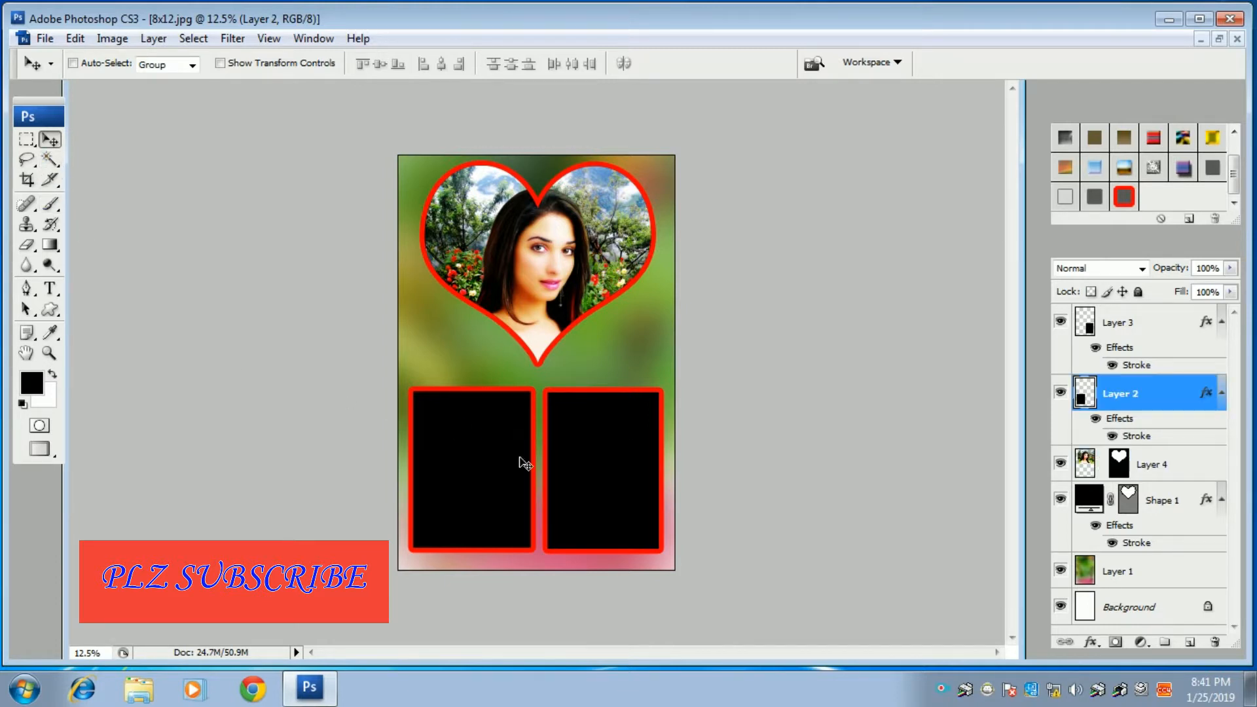
{"action": "left_click", "coordinate": [49, 159]}
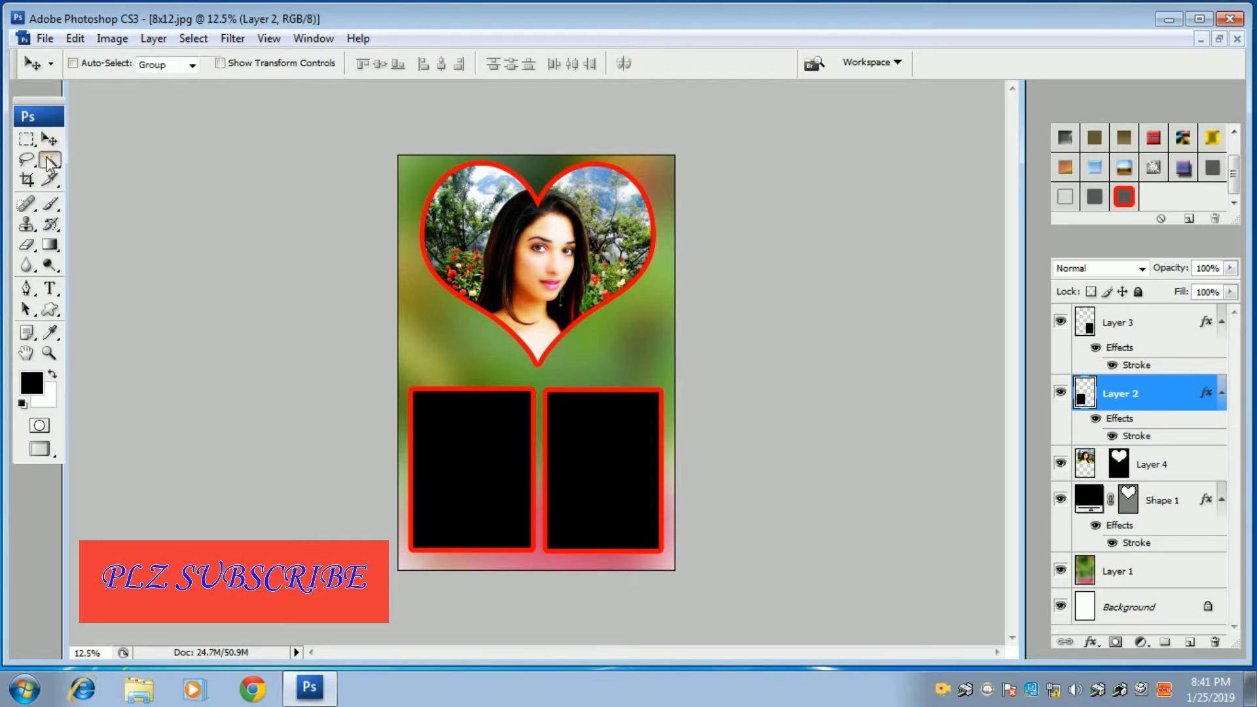
{"action": "left_click", "coordinate": [454, 473]}
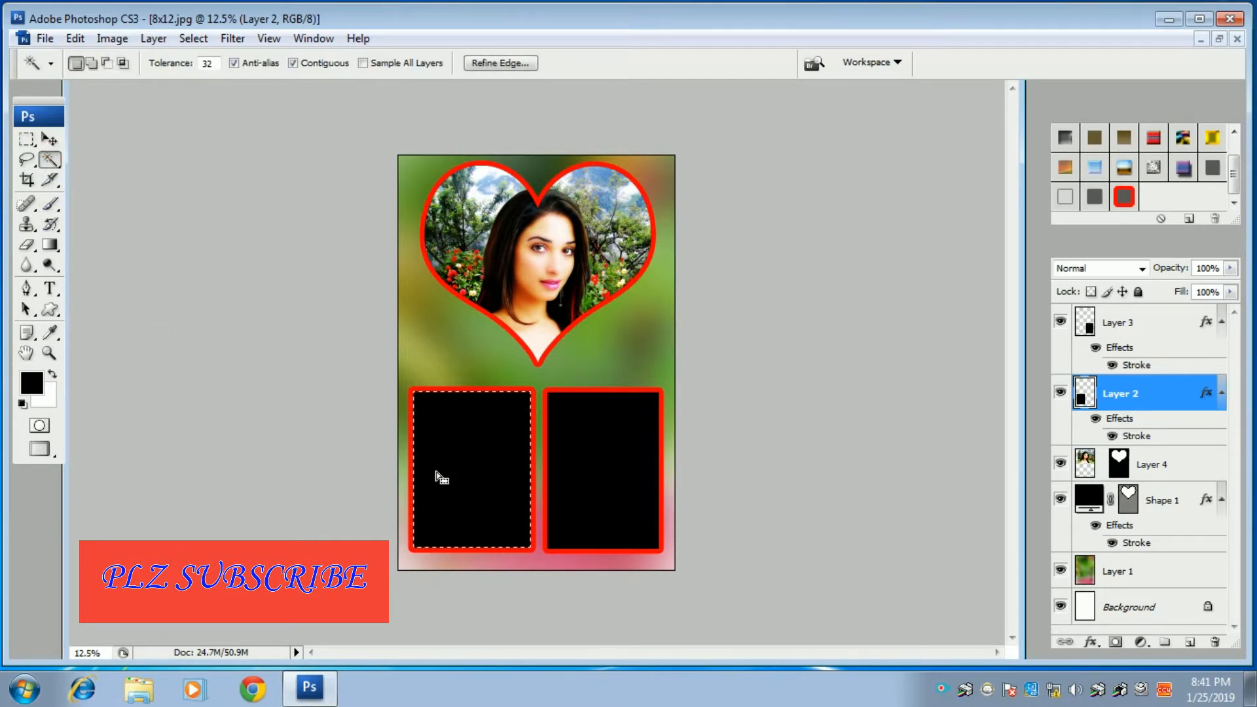
Copy the whole 18.jpg photo, close it, and paste it into the lower-left rectangle selection in 8x12.jpg
{"action": "left_click", "coordinate": [1220, 39]}
{"action": "left_click", "coordinate": [265, 366]}
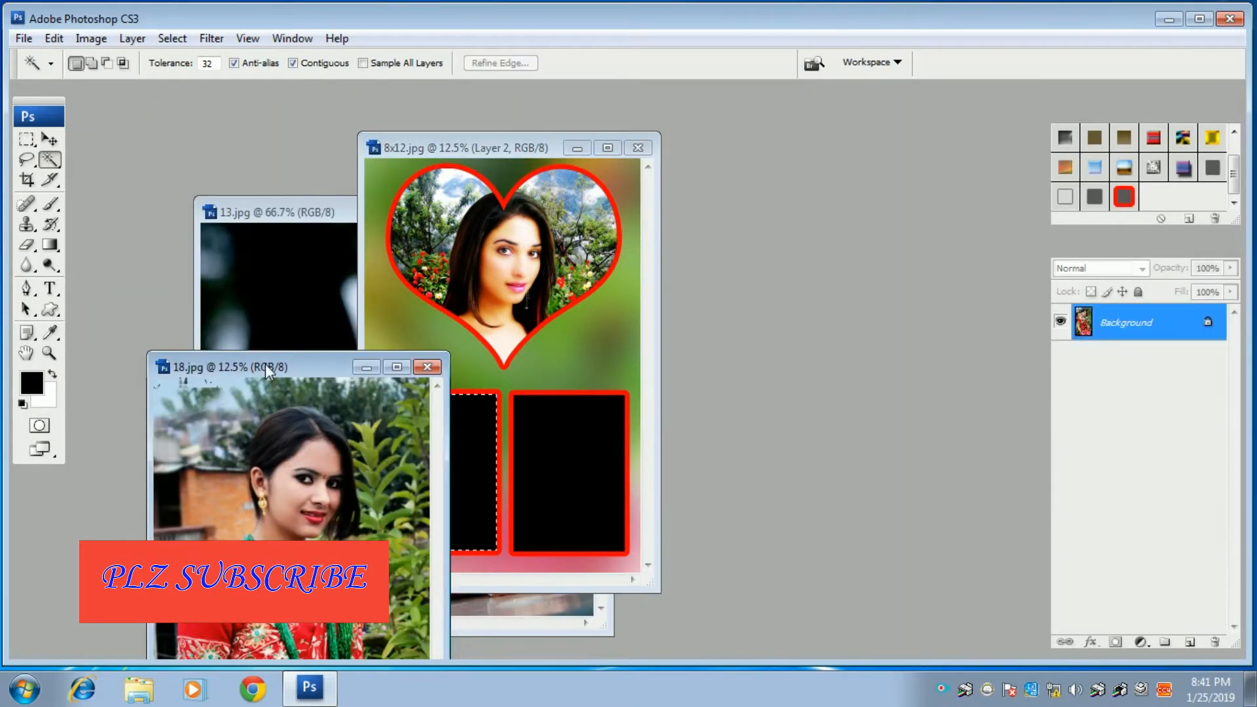
{"action": "left_click_drag", "start_coordinate": [310, 374], "coordinate": [350, 219]}
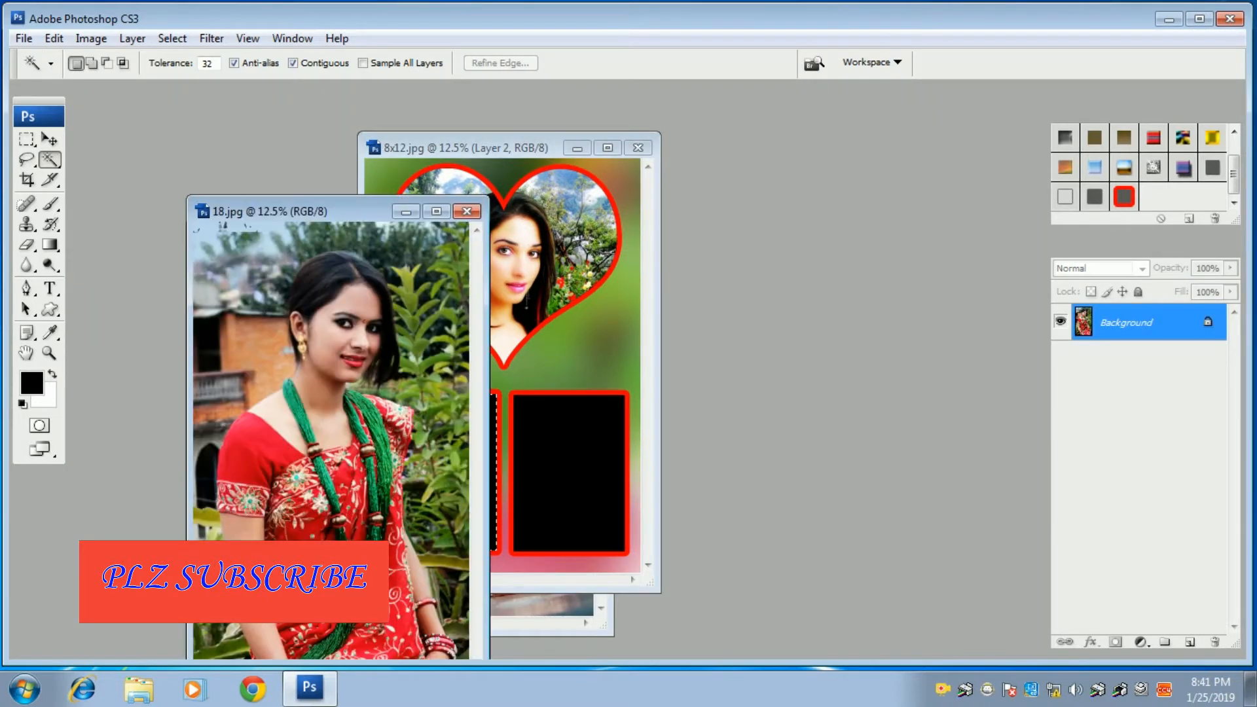
{"action": "key", "text": "ctrl+a"}
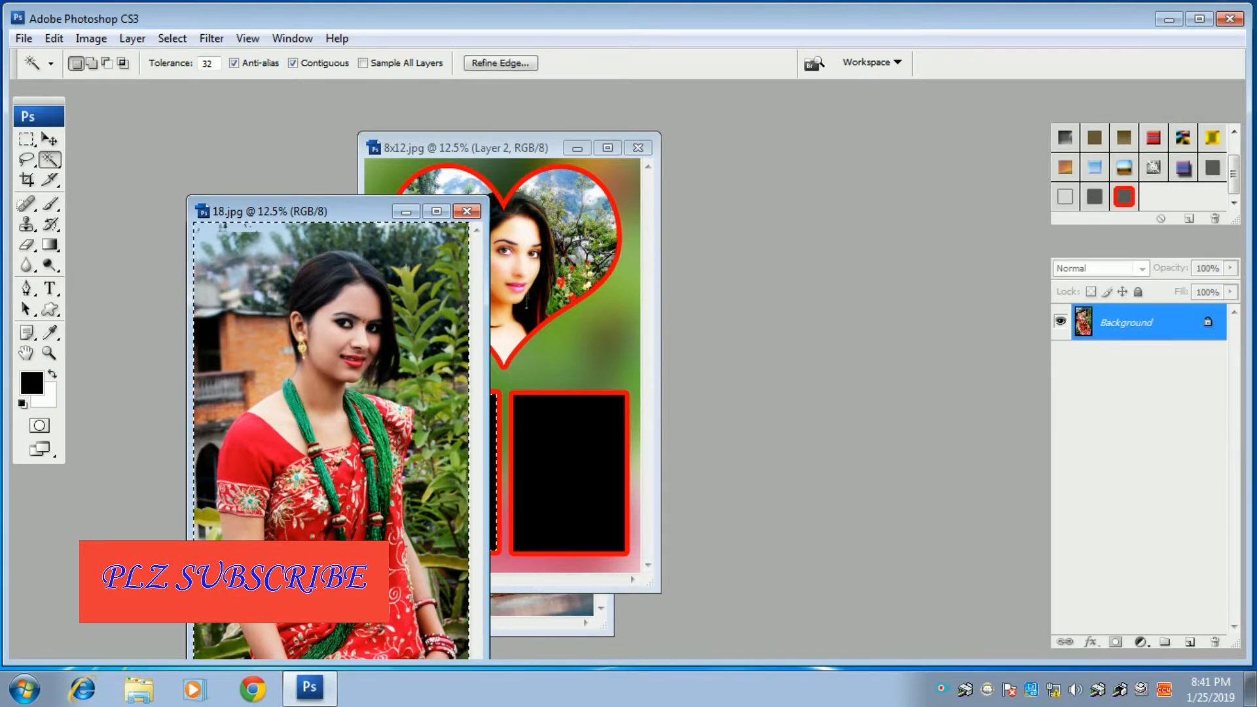
{"action": "key", "text": "ctrl+w"}
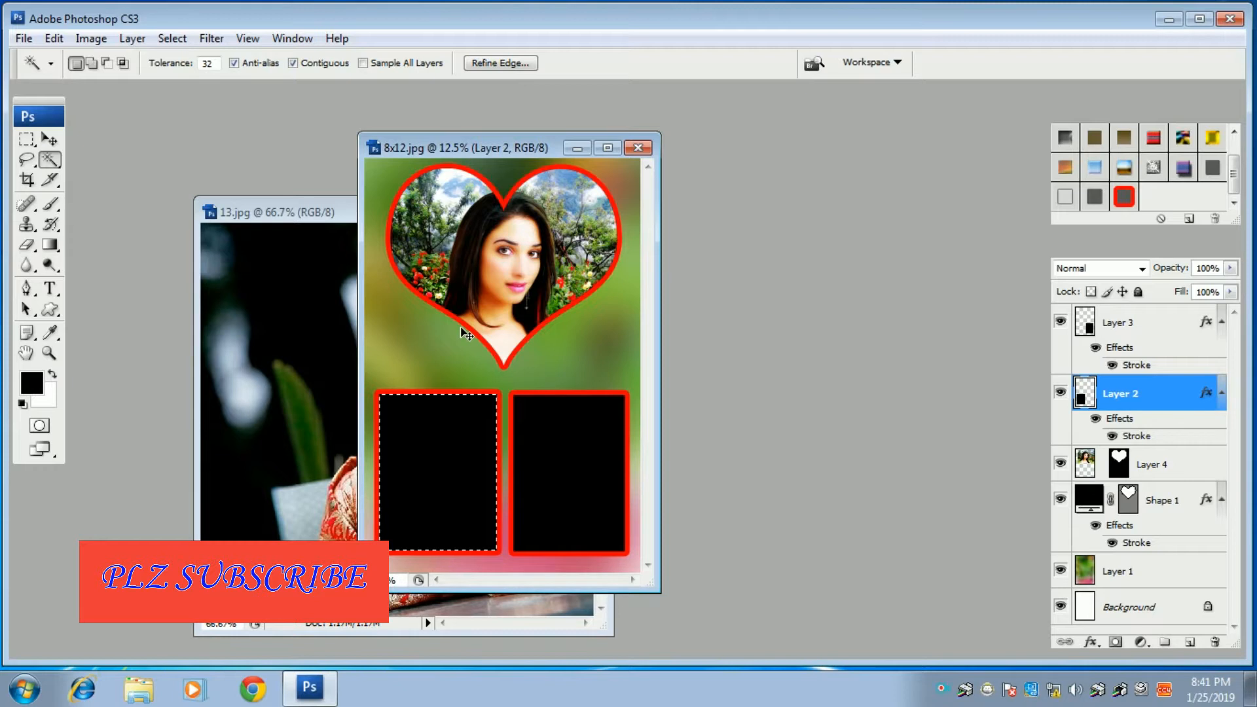
{"action": "key", "text": "ctrl+shift+v"}
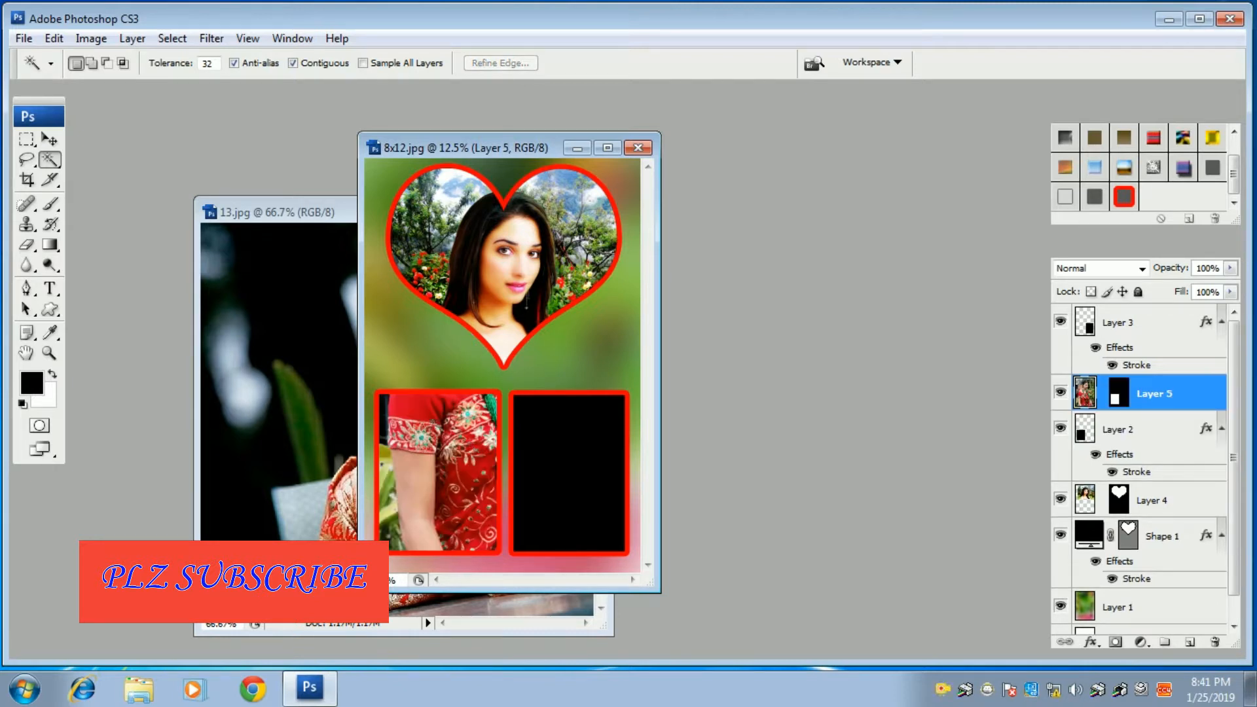
{"action": "left_click", "coordinate": [49, 139]}
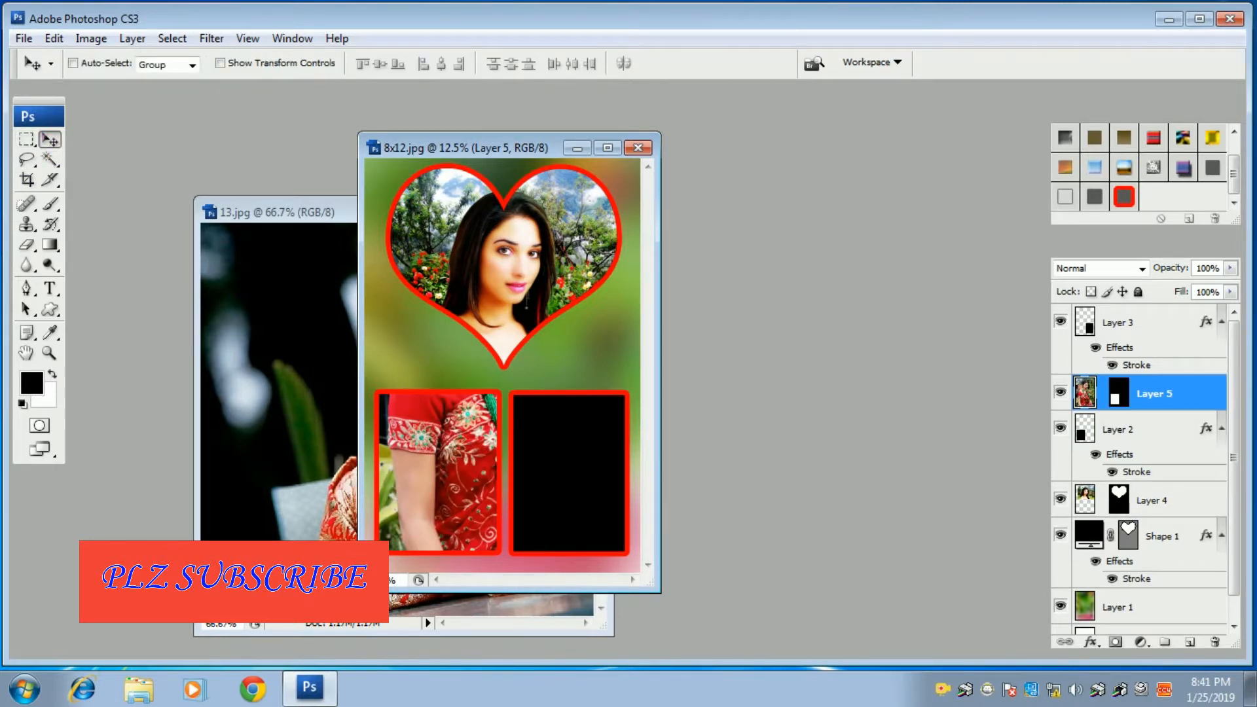
Minimize the 13.jpg document and move the Layer 5 portrait so the face shows inside the lower-left rectangle of 8x12.jpg
{"action": "left_click_drag", "start_coordinate": [446, 437], "coordinate": [427, 603]}
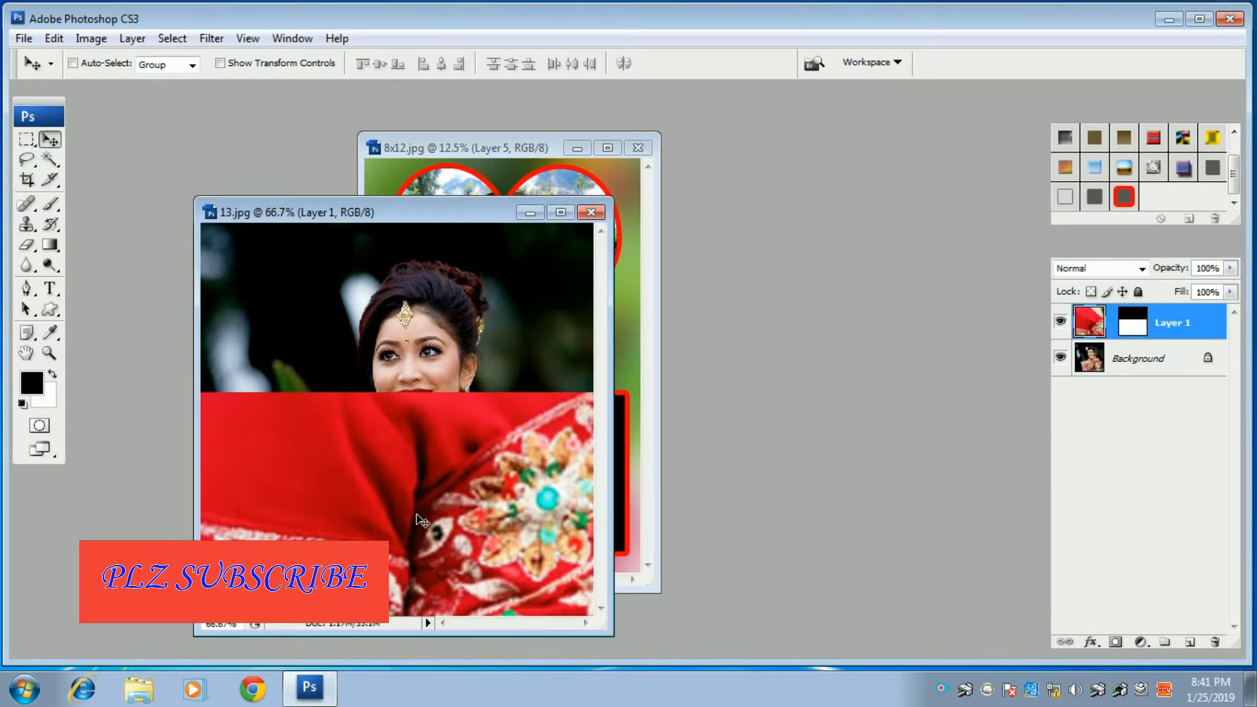
{"action": "left_click_drag", "start_coordinate": [466, 211], "coordinate": [799, 474]}
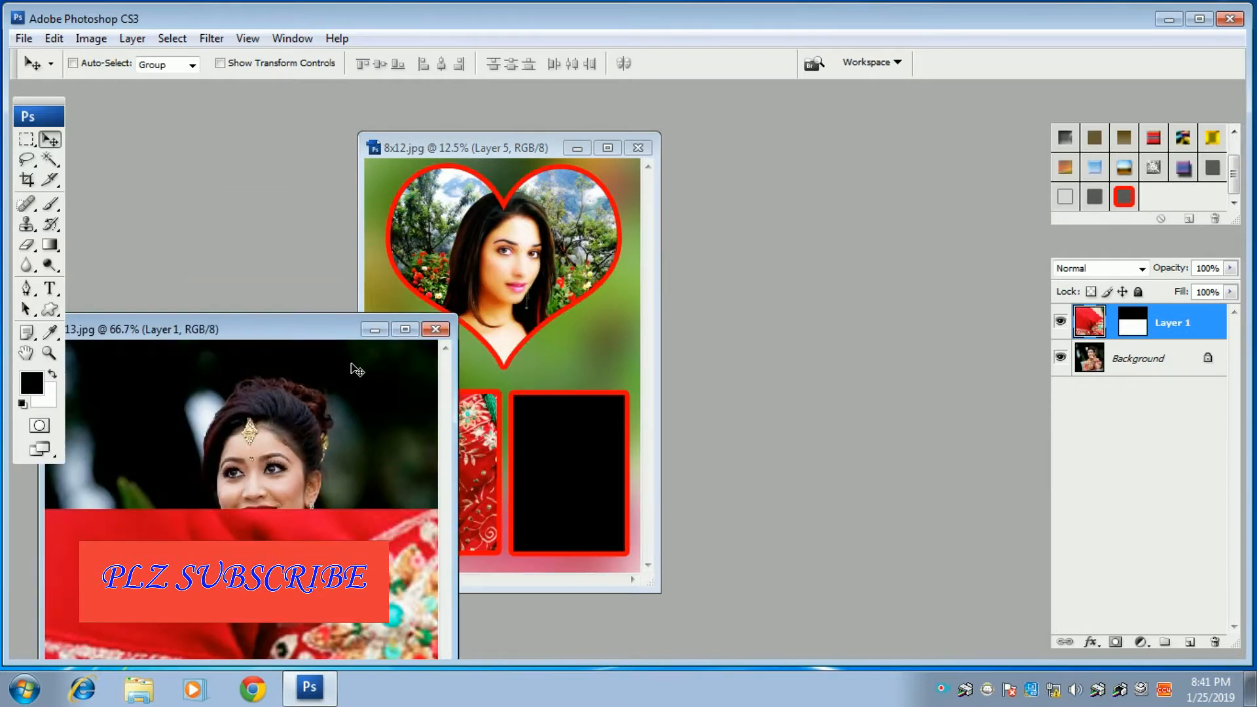
{"action": "left_click", "coordinate": [375, 331]}
{"action": "left_click_drag", "start_coordinate": [437, 432], "coordinate": [405, 507]}
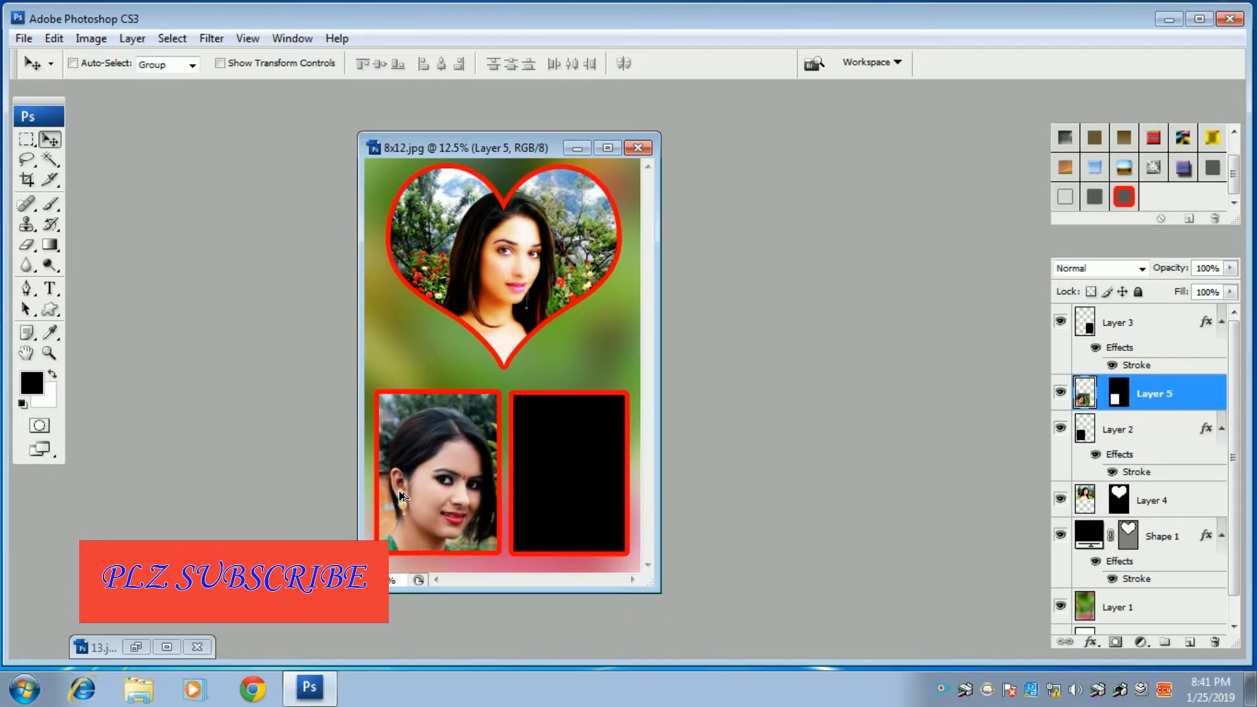
Scale the Layer 5 portrait proportionally to about 56.4%, position it to fill the lower-left rectangle, and apply the transform
{"action": "key", "text": "ctrl+t"}
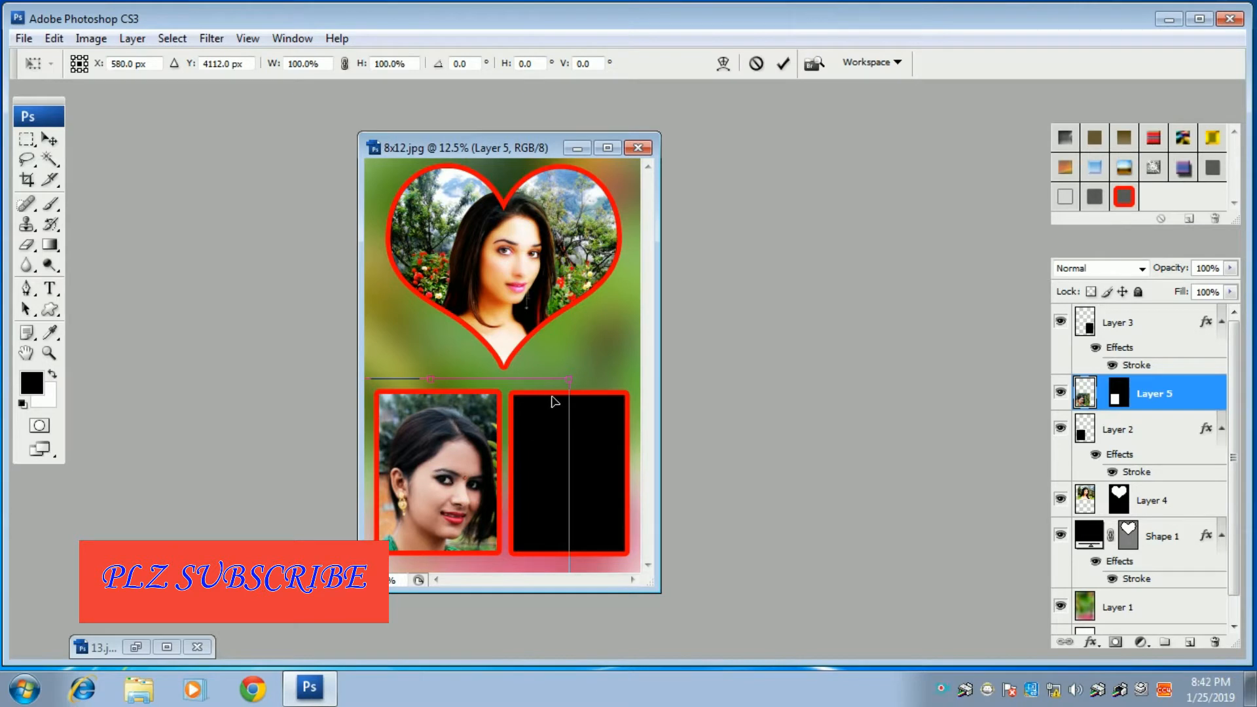
{"action": "left_click", "coordinate": [608, 148]}
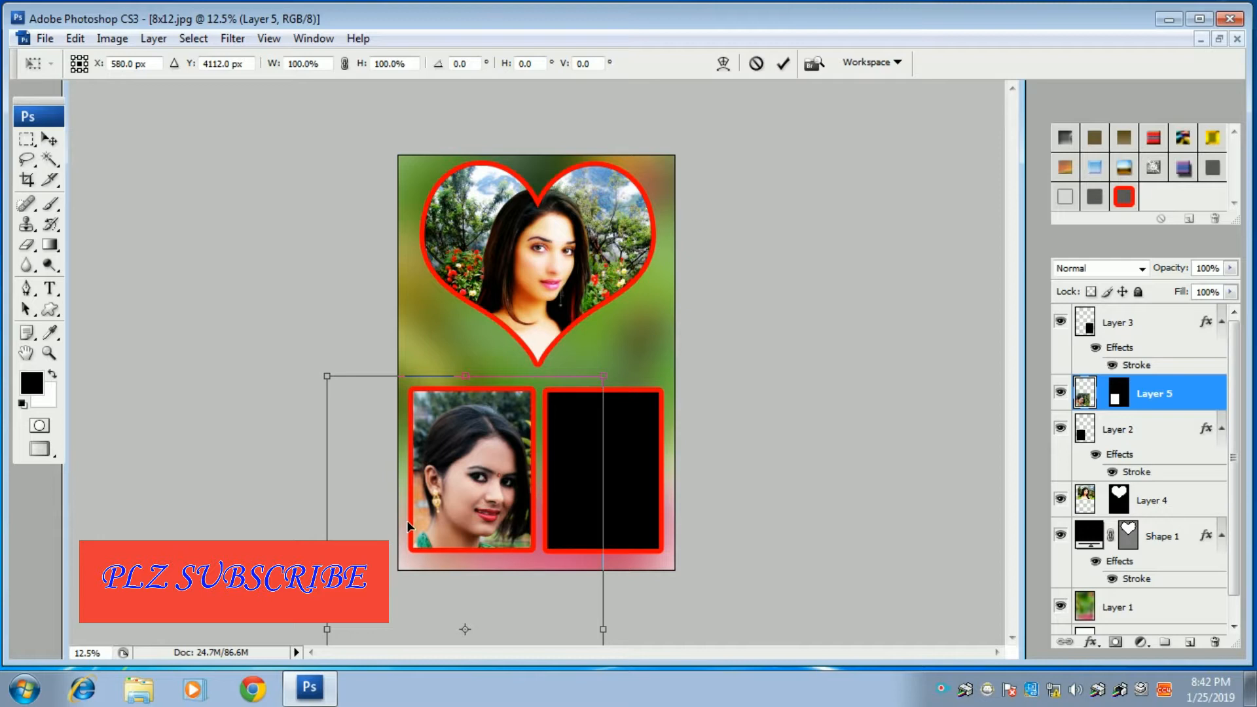
{"action": "left_click_drag", "start_coordinate": [336, 390], "coordinate": [407, 519]}
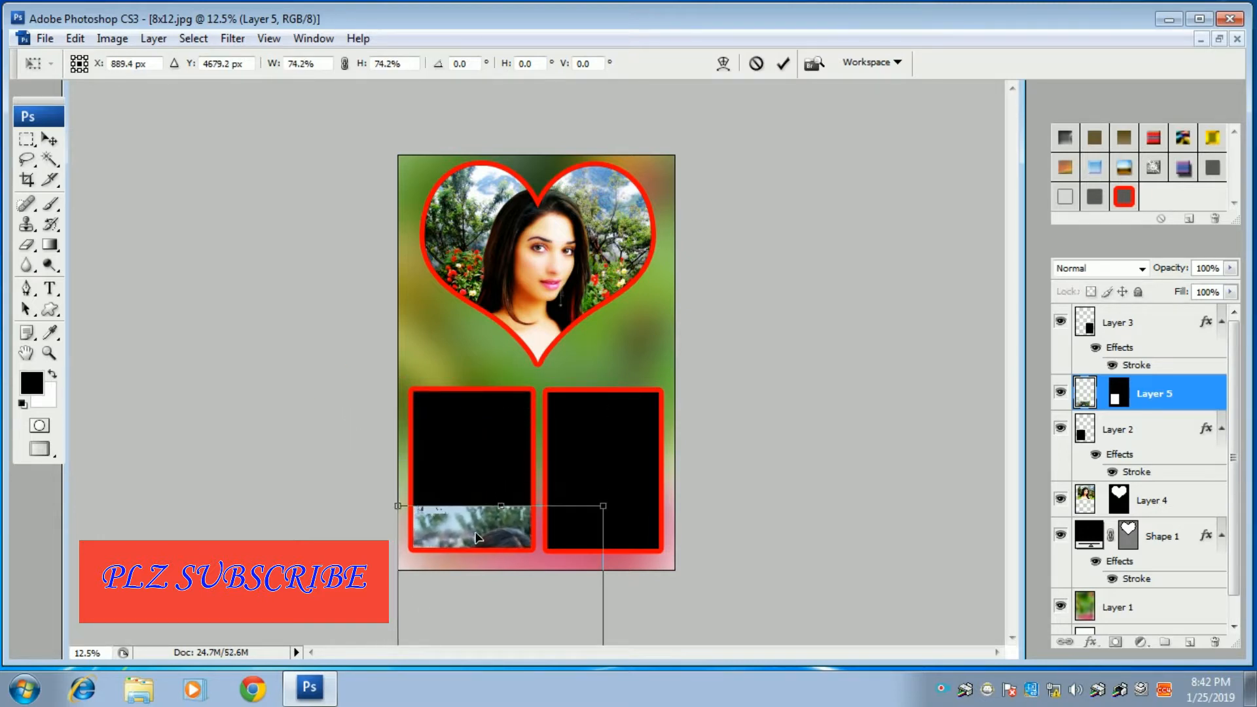
{"action": "left_click_drag", "start_coordinate": [476, 537], "coordinate": [460, 390]}
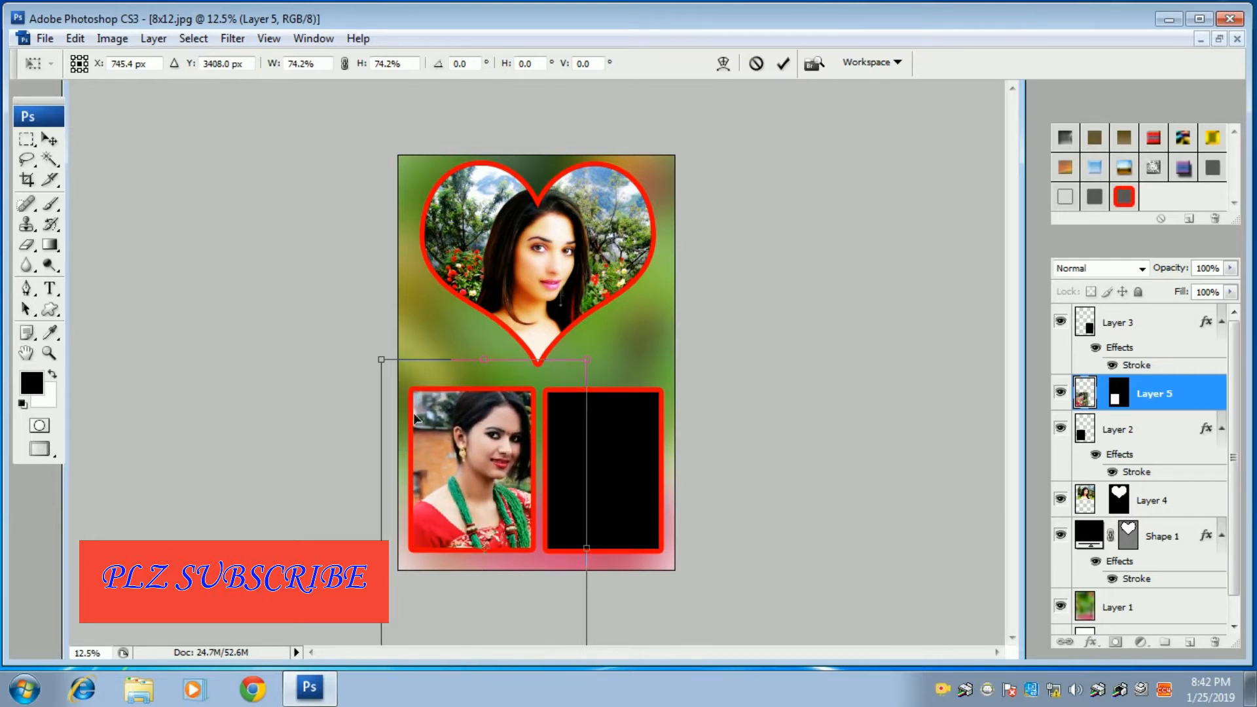
{"action": "left_click_drag", "start_coordinate": [391, 370], "coordinate": [432, 452]}
{"action": "left_click_drag", "start_coordinate": [506, 512], "coordinate": [478, 458]}
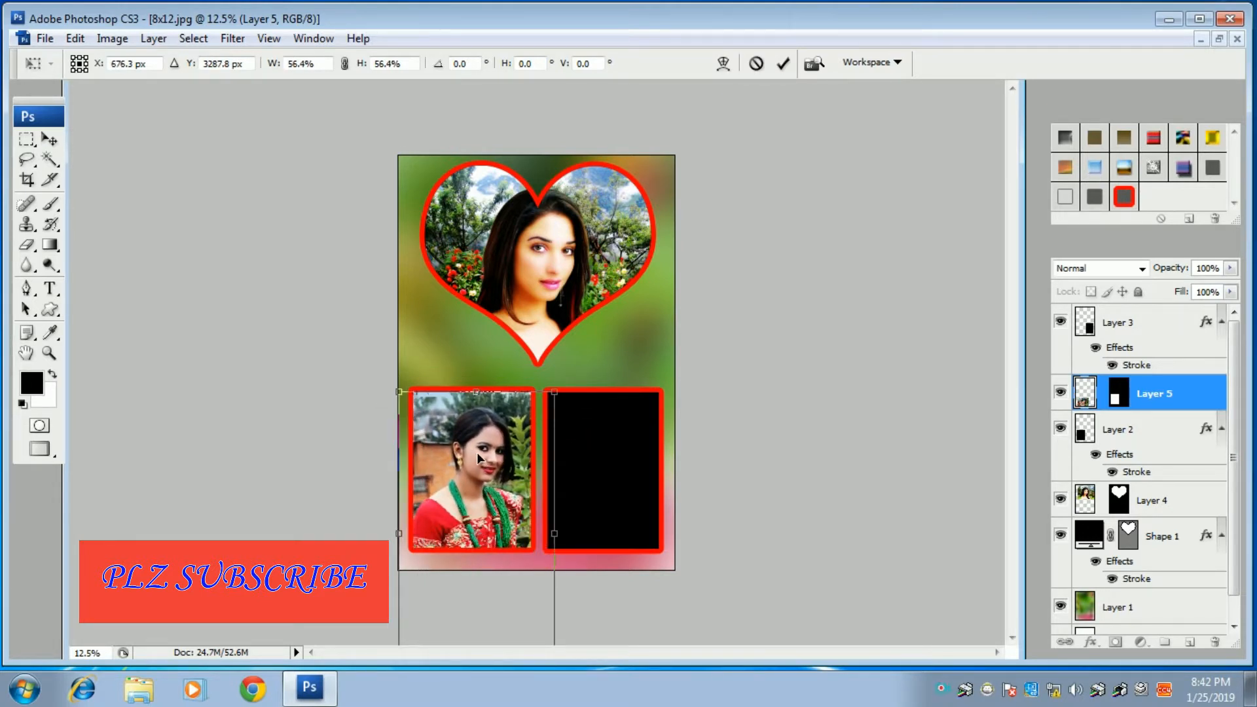
{"action": "key", "text": "Return"}
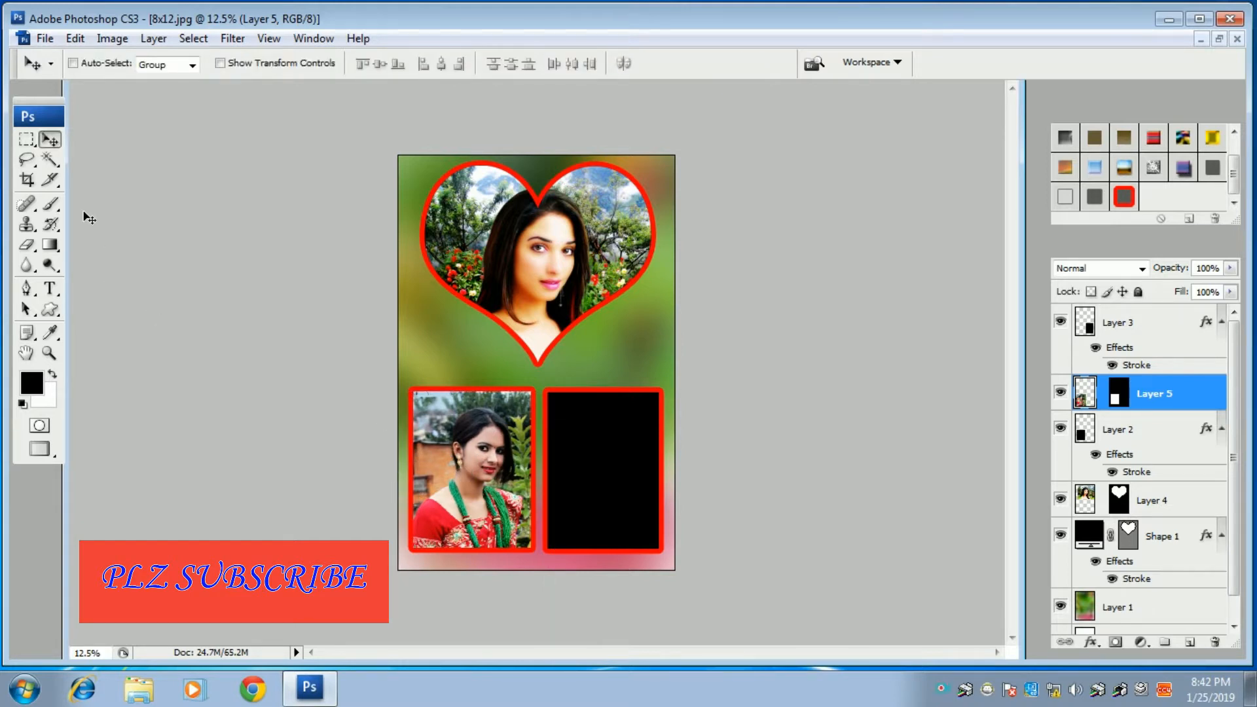
Select Layer 3 and make a Magic Wand selection of the lower-right black rectangle
{"action": "left_click", "coordinate": [51, 159]}
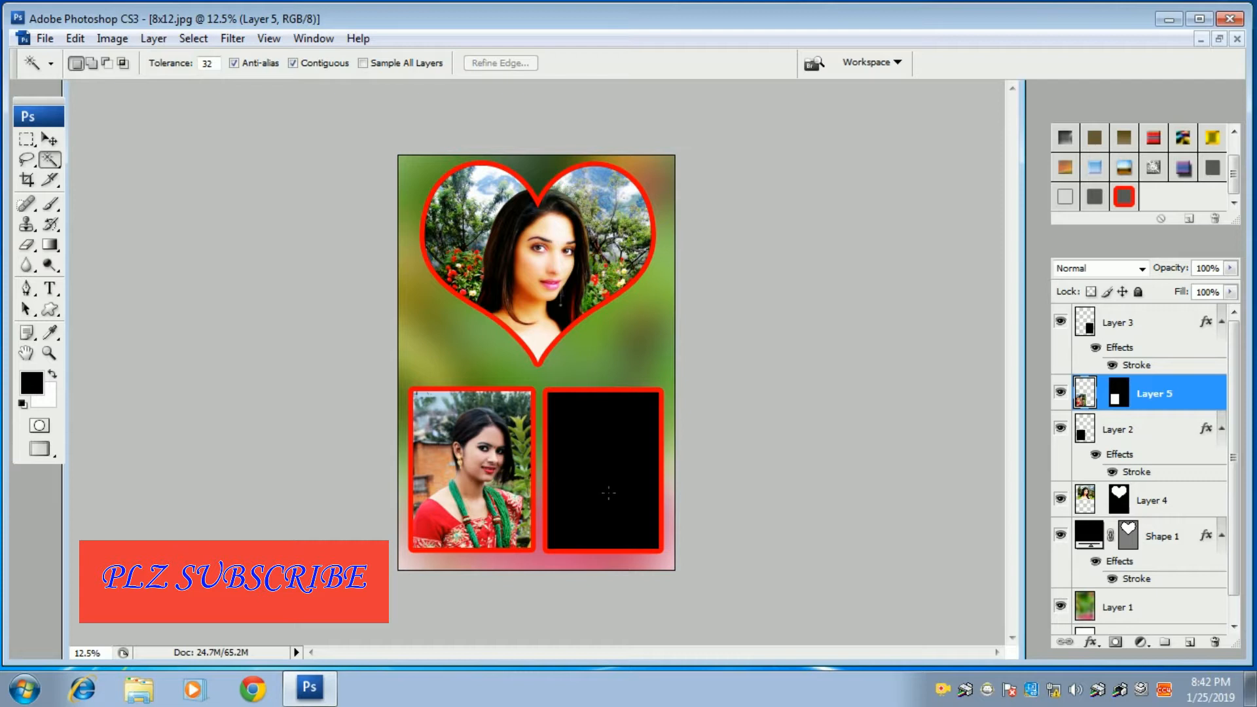
{"action": "left_click", "coordinate": [49, 139]}
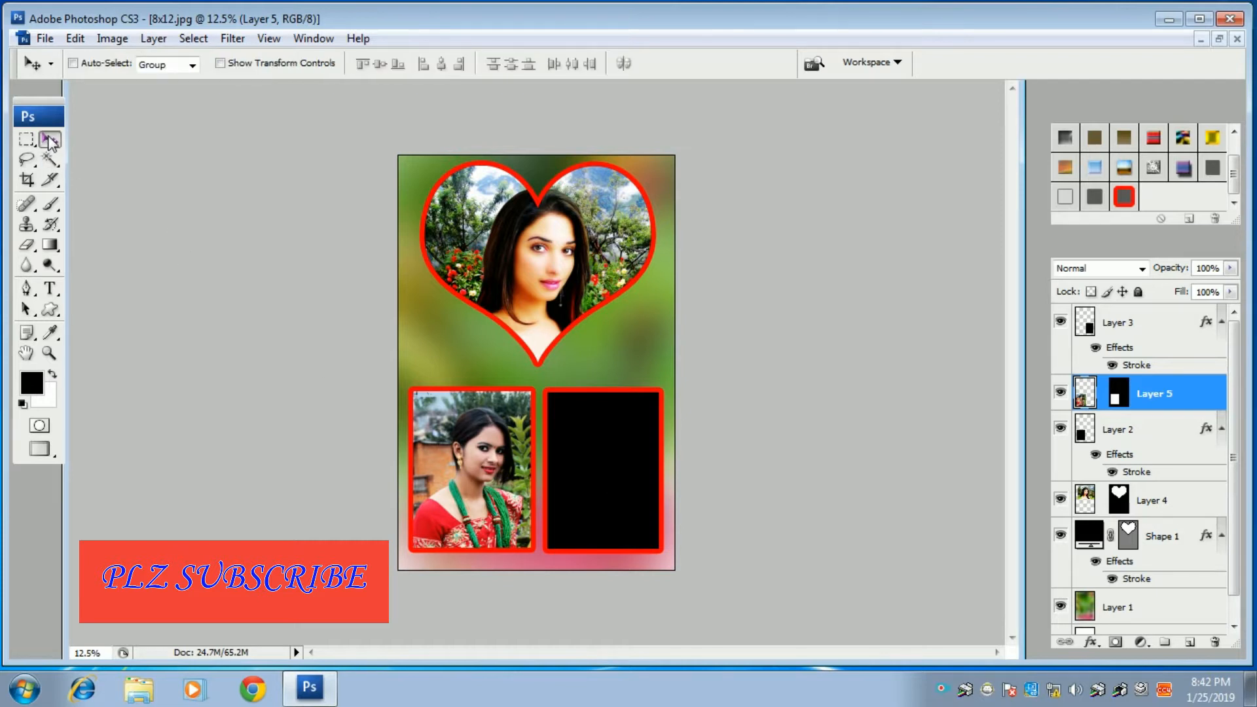
{"action": "right_click", "coordinate": [575, 452]}
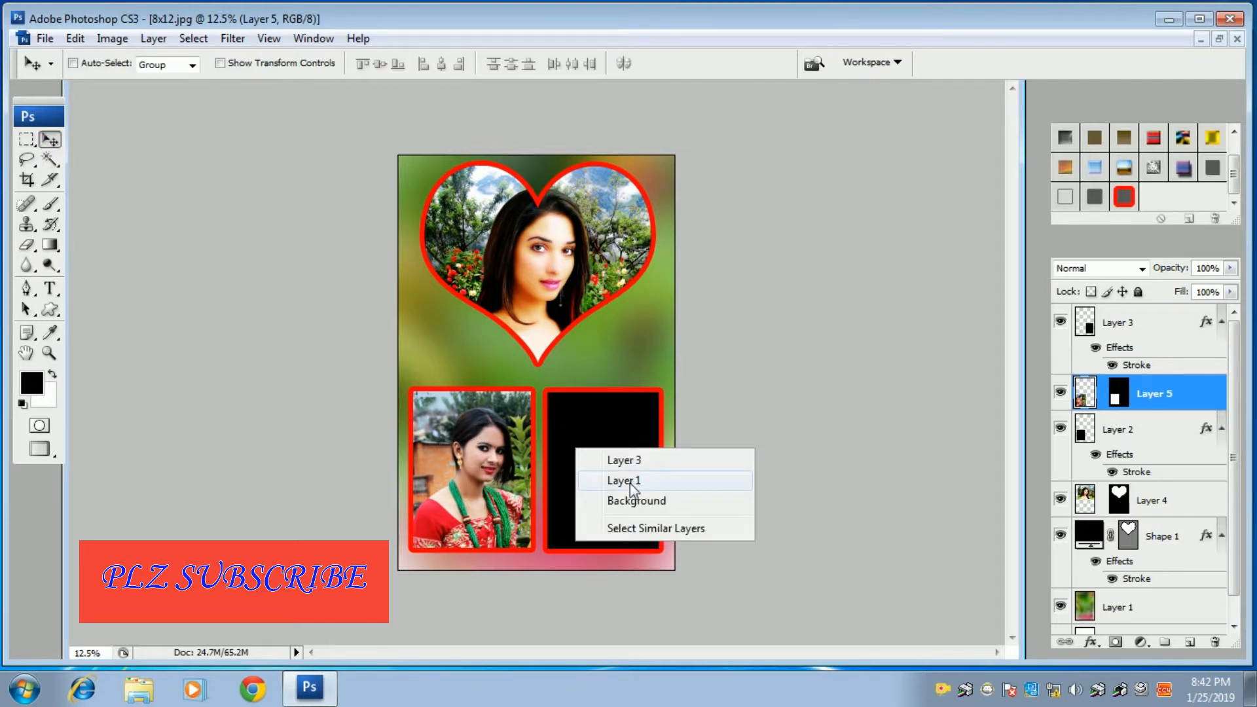
{"action": "left_click", "coordinate": [631, 464]}
{"action": "left_click", "coordinate": [51, 160]}
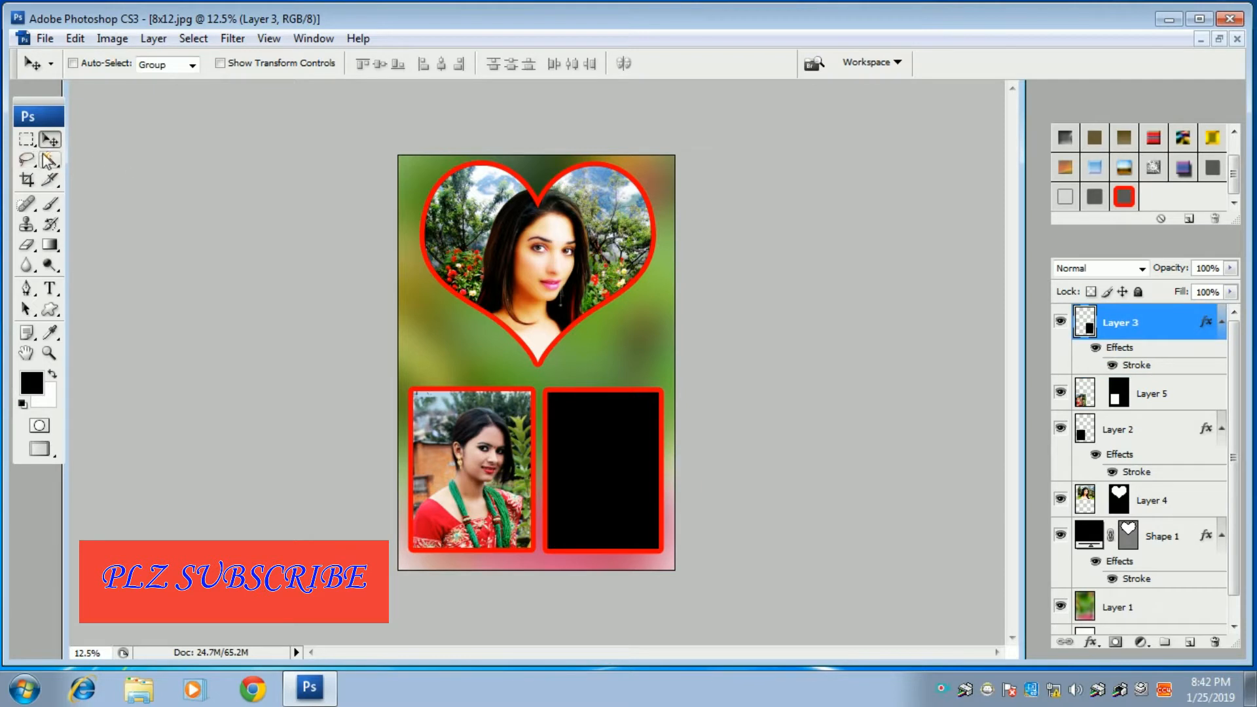
{"action": "left_click", "coordinate": [612, 501]}
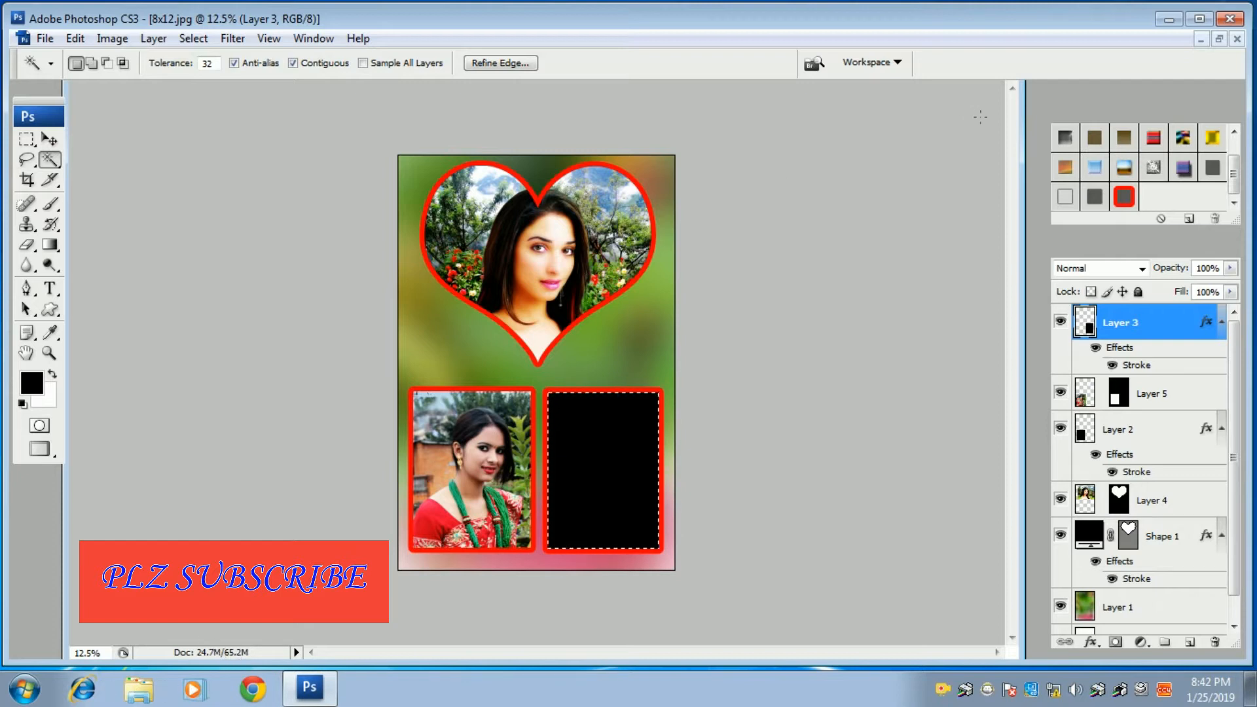
Switch to 13.jpg, undo the stray paste over the portrait, and select and copy the whole photo
{"action": "left_click", "coordinate": [1220, 38]}
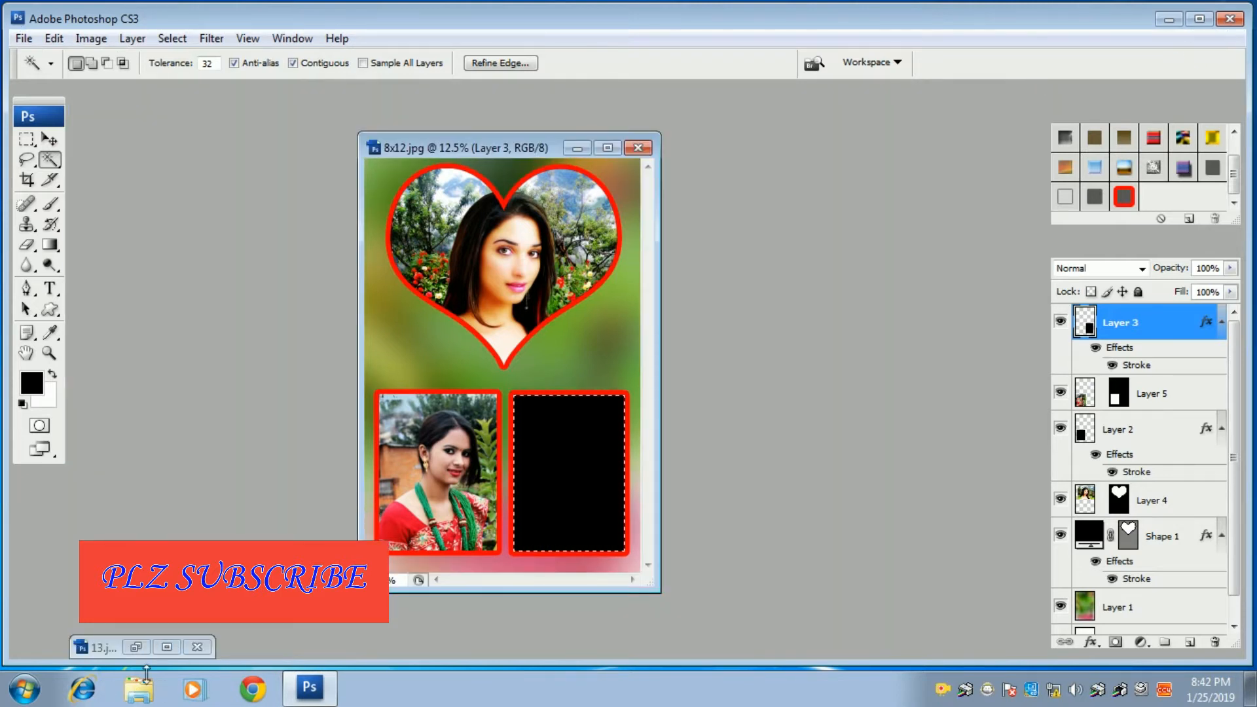
{"action": "left_click", "coordinate": [168, 650]}
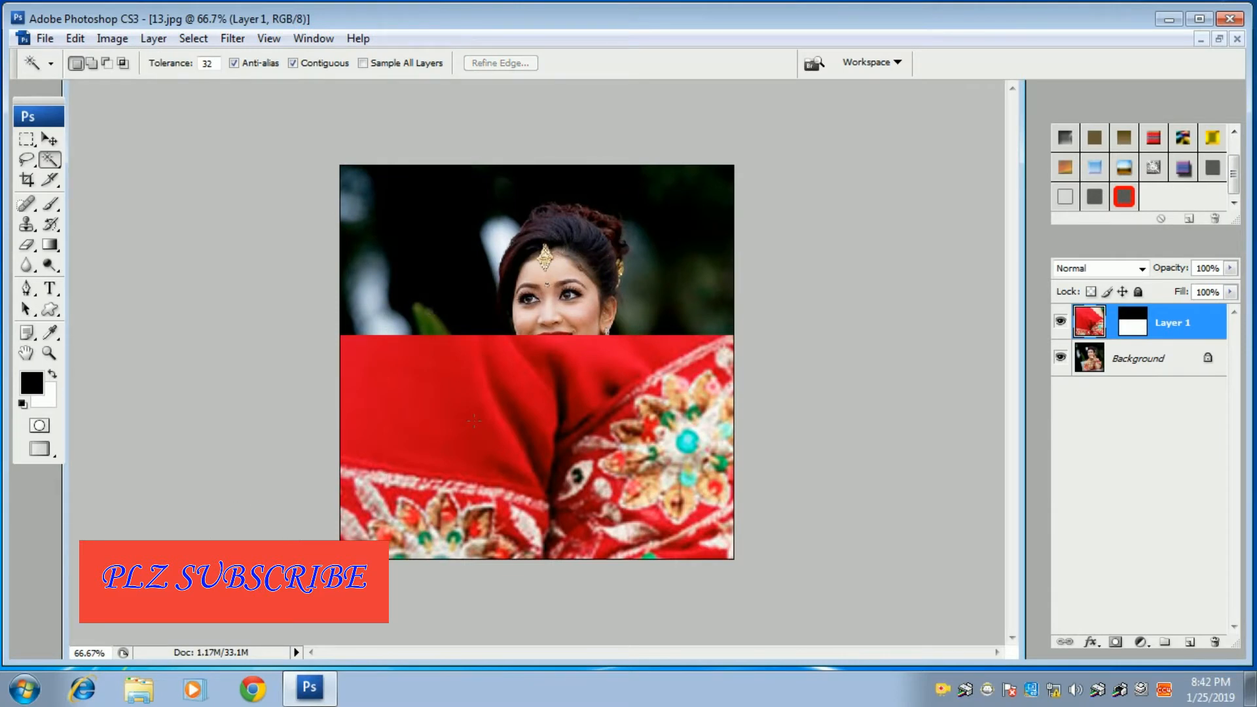
{"action": "key", "text": "ctrl+z"}
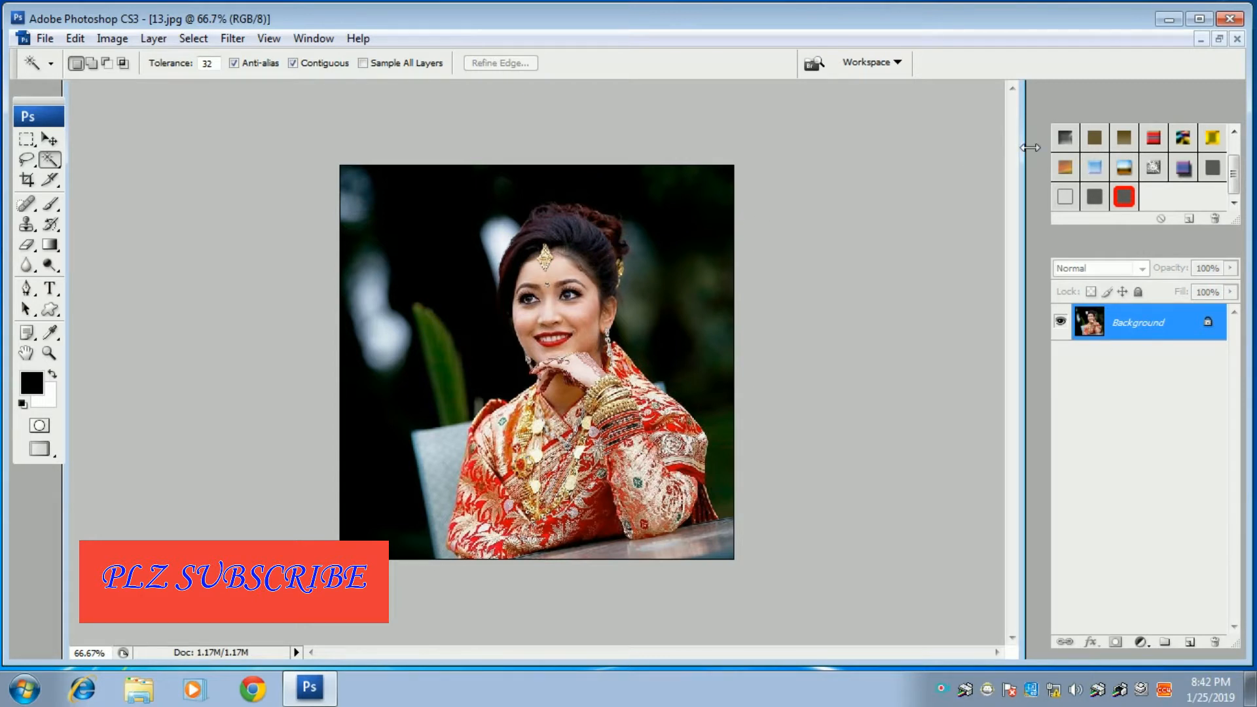
{"action": "key", "text": "ctrl+a"}
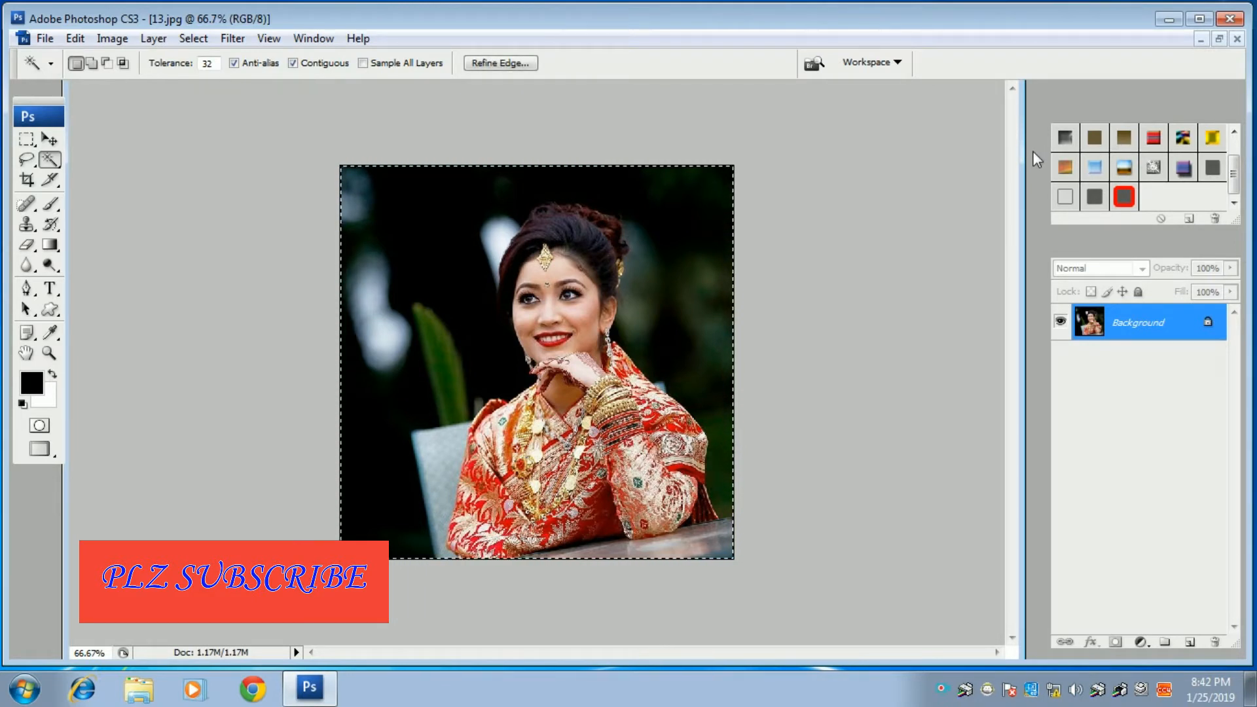
{"action": "key", "text": "ctrl+w"}
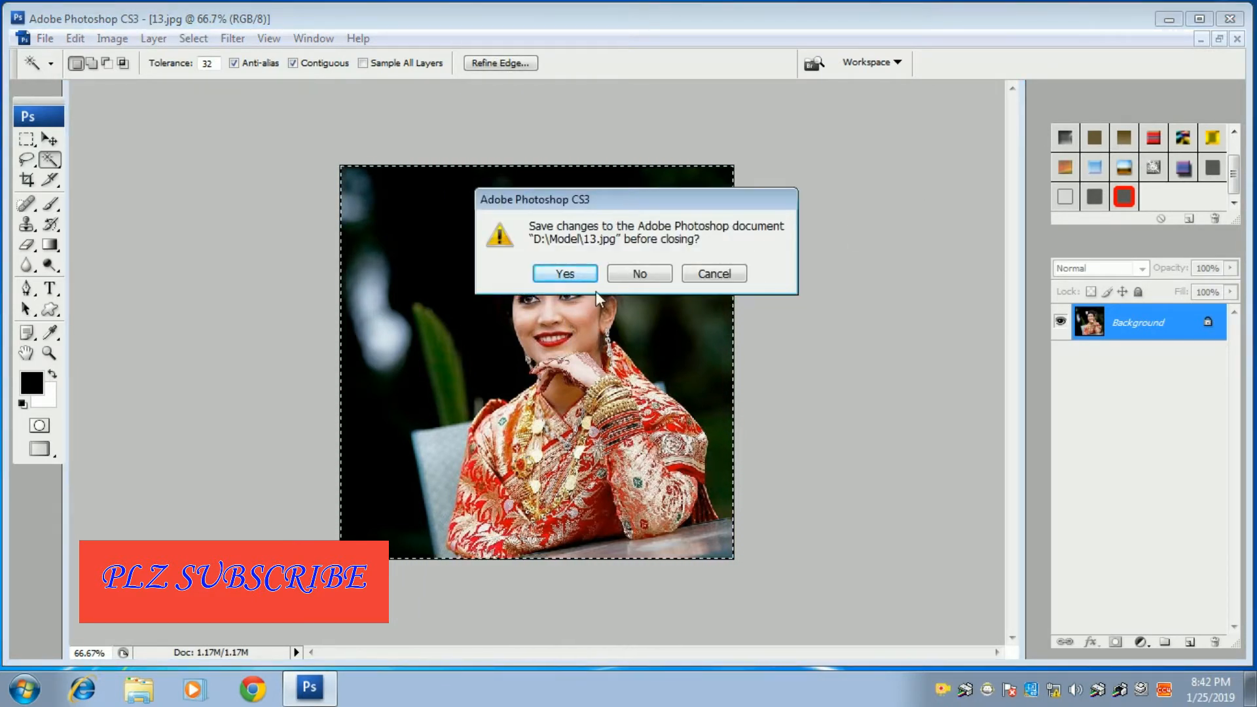
{"action": "left_click", "coordinate": [564, 274]}
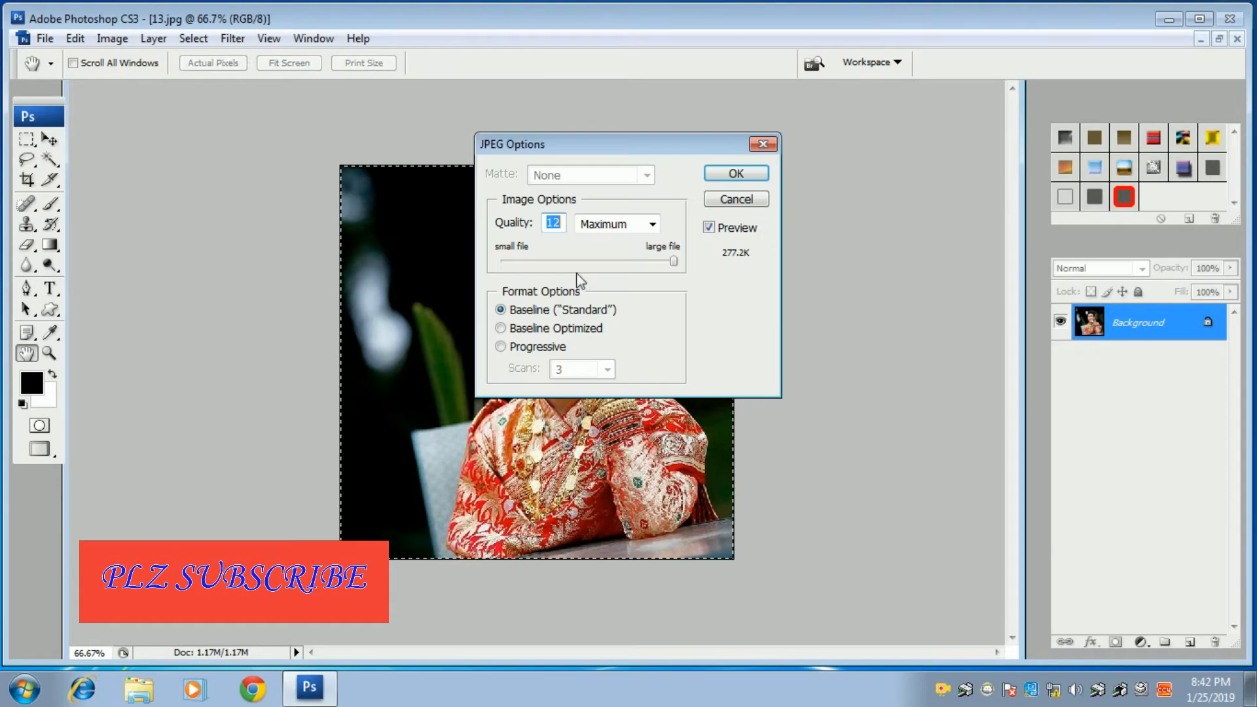
{"action": "left_click", "coordinate": [763, 145]}
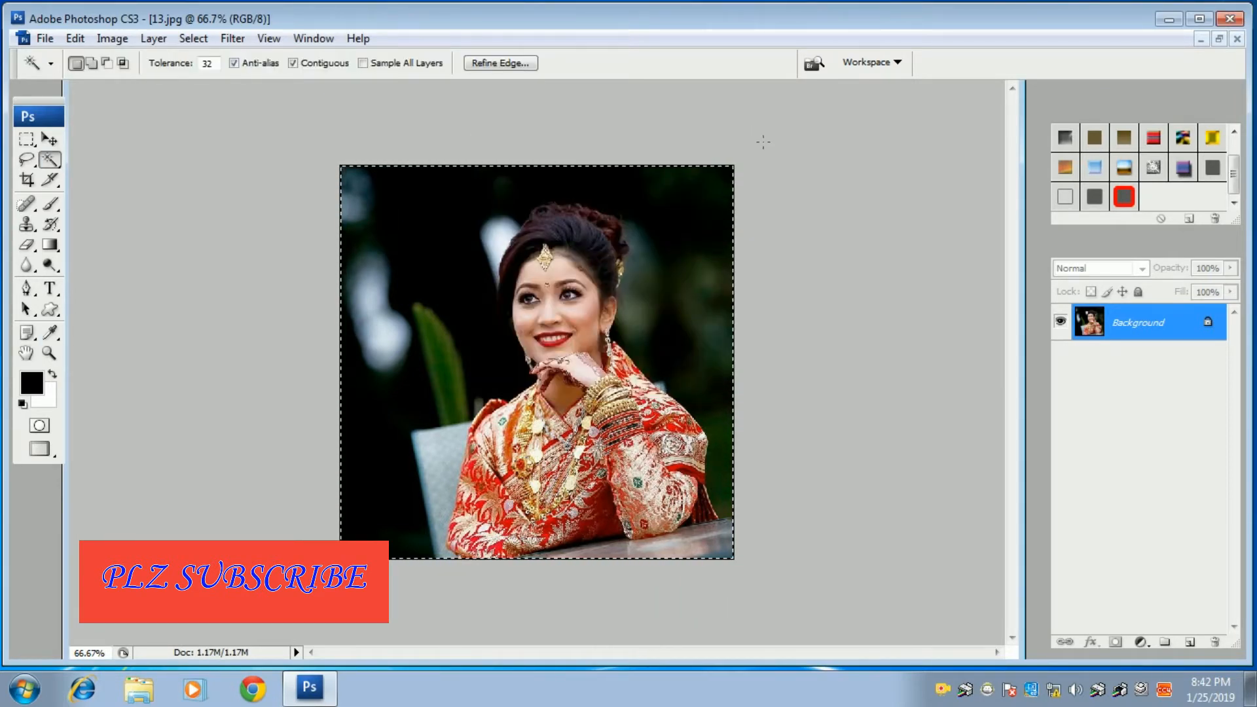
Paste the copied 13.jpg portrait into the lower-right rectangle selection of 8x12.jpg and enlarge it proportionally to fill the frame
{"action": "left_click", "coordinate": [1201, 39]}
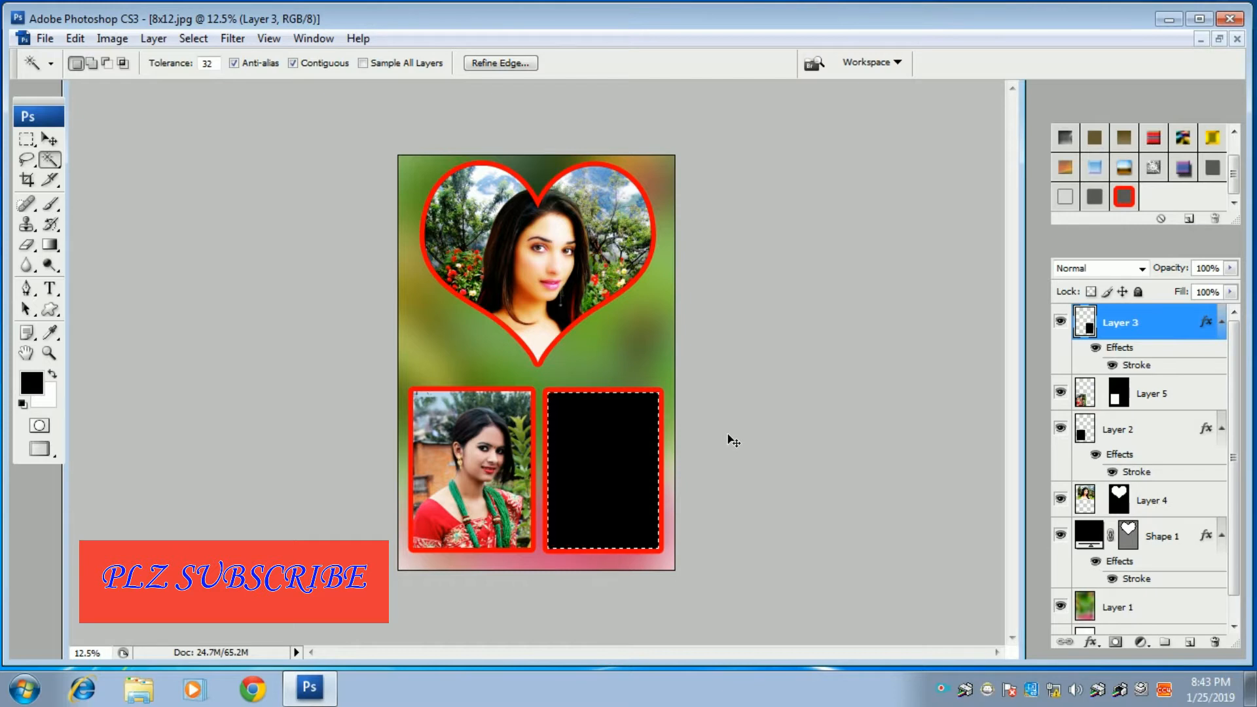
{"action": "key", "text": "ctrl+shift+v"}
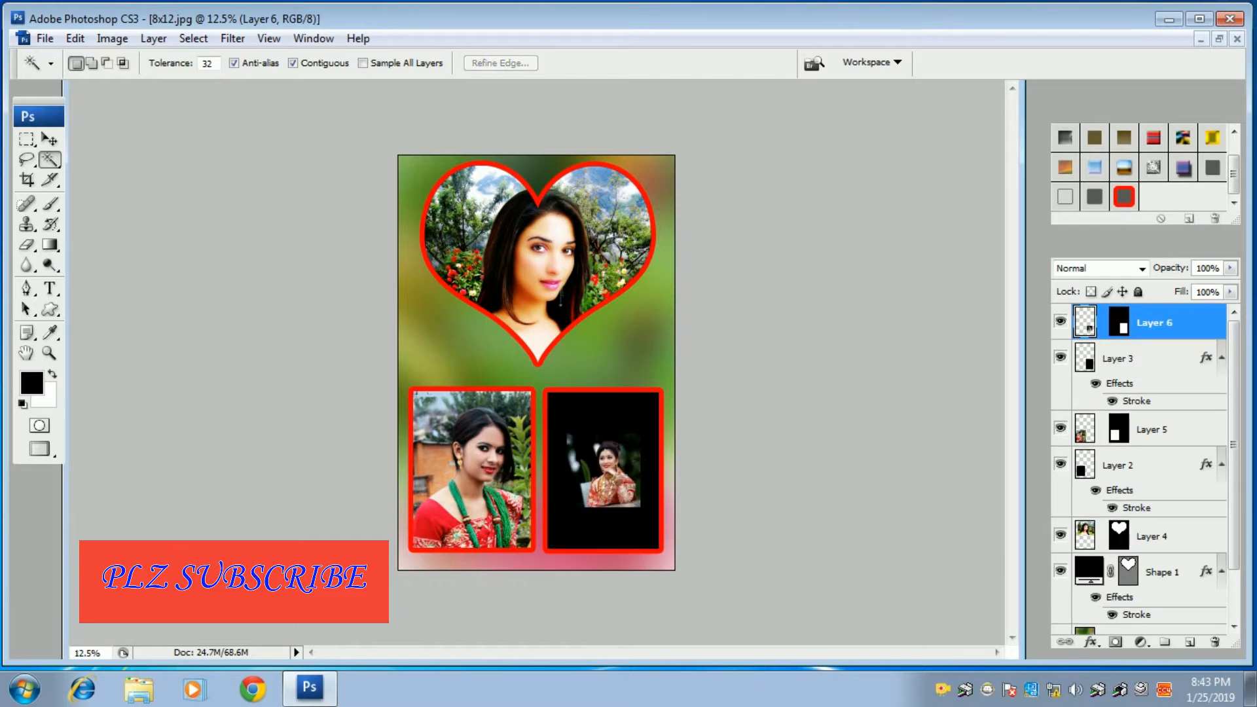
{"action": "key", "text": "ctrl+t"}
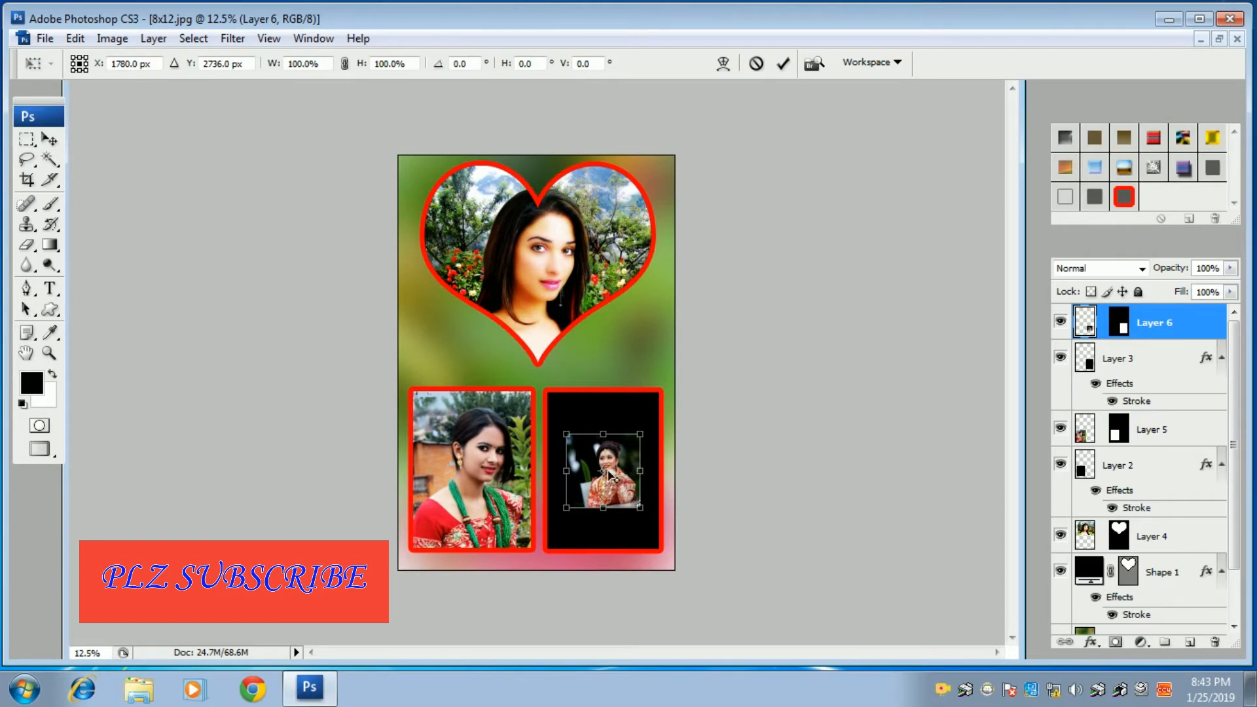
{"action": "left_click_drag", "start_coordinate": [645, 515], "coordinate": [735, 601]}
{"action": "left_click_drag", "start_coordinate": [644, 513], "coordinate": [607, 470]}
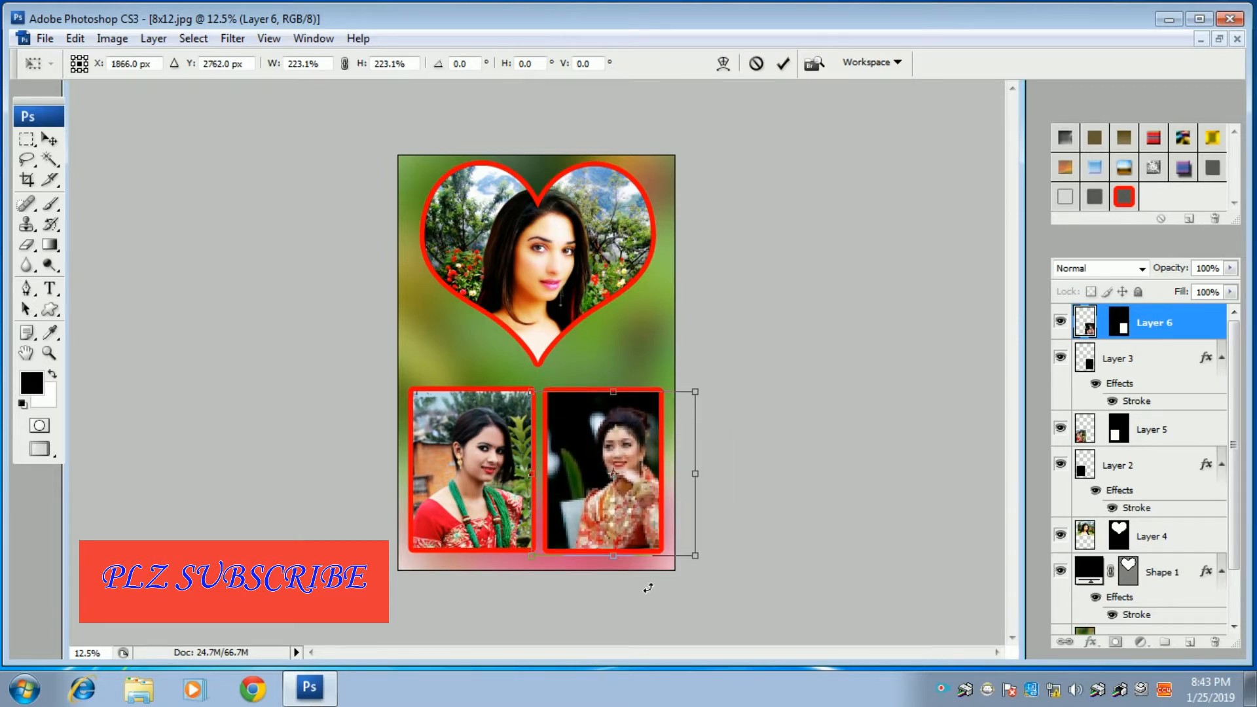
{"action": "left_click_drag", "start_coordinate": [698, 556], "coordinate": [721, 582]}
{"action": "key", "text": "Return"}
{"action": "key", "text": "w"}
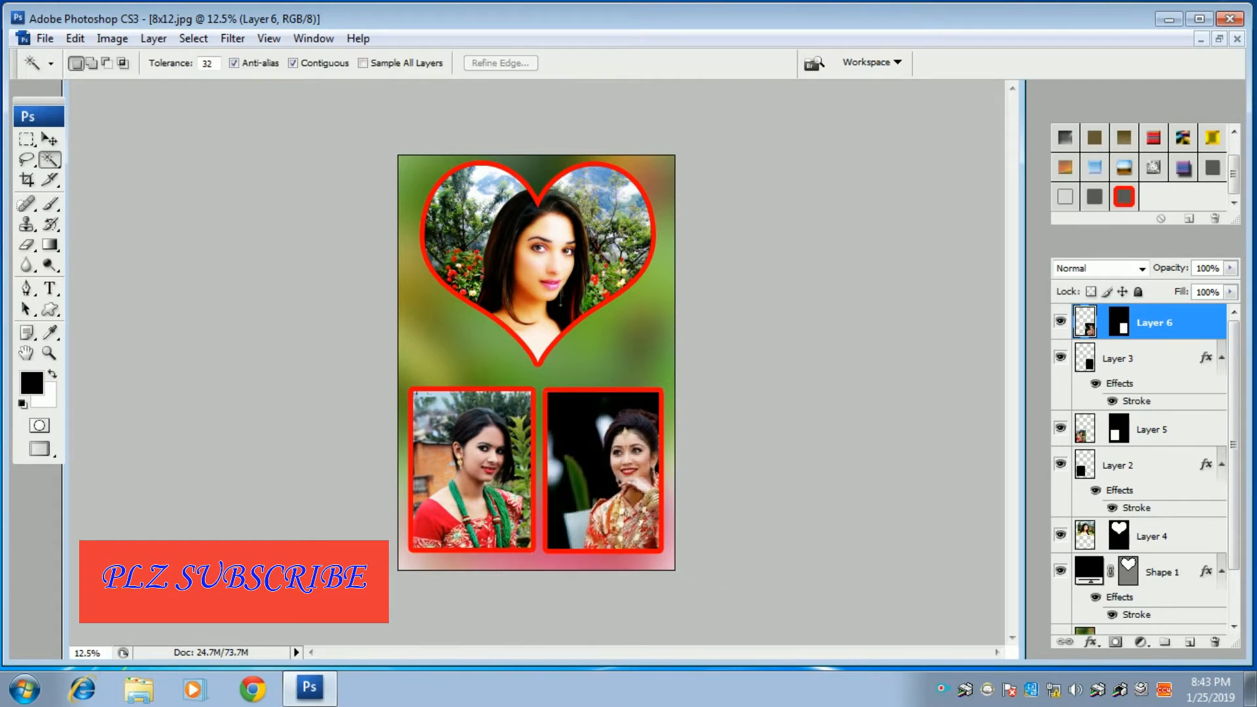
{"action": "left_click", "coordinate": [631, 481]}
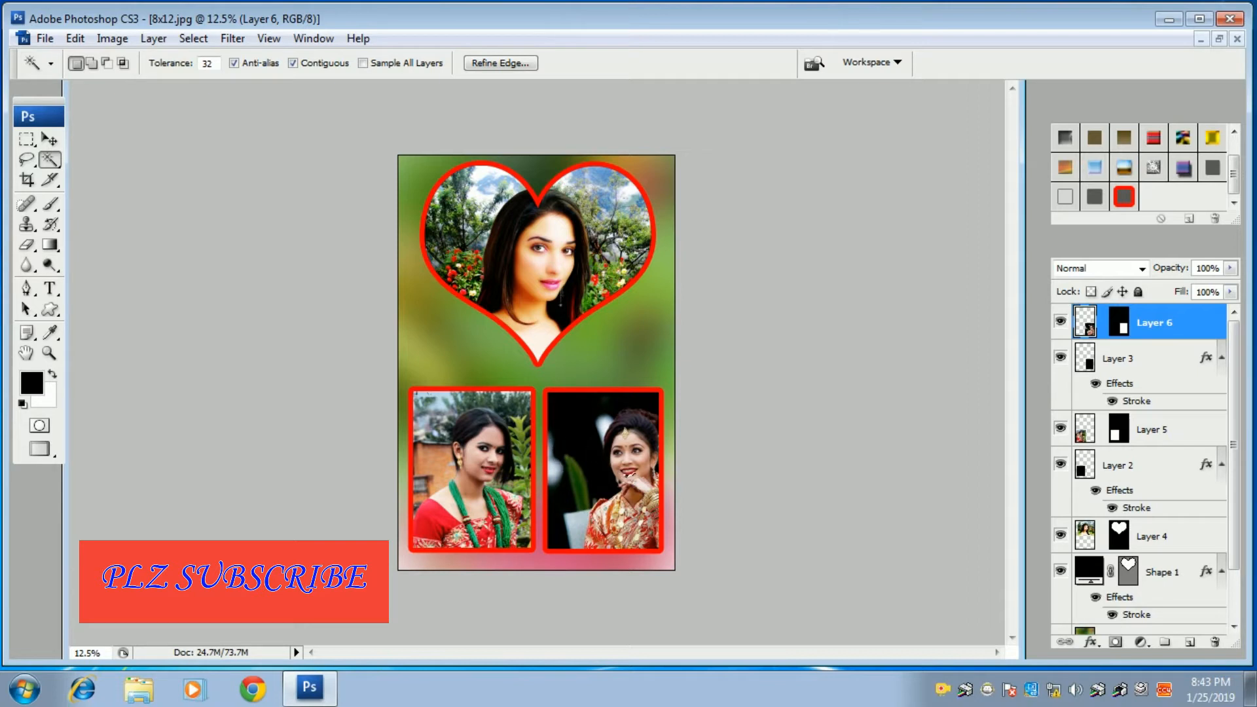
{"action": "key", "text": "ctrl+d"}
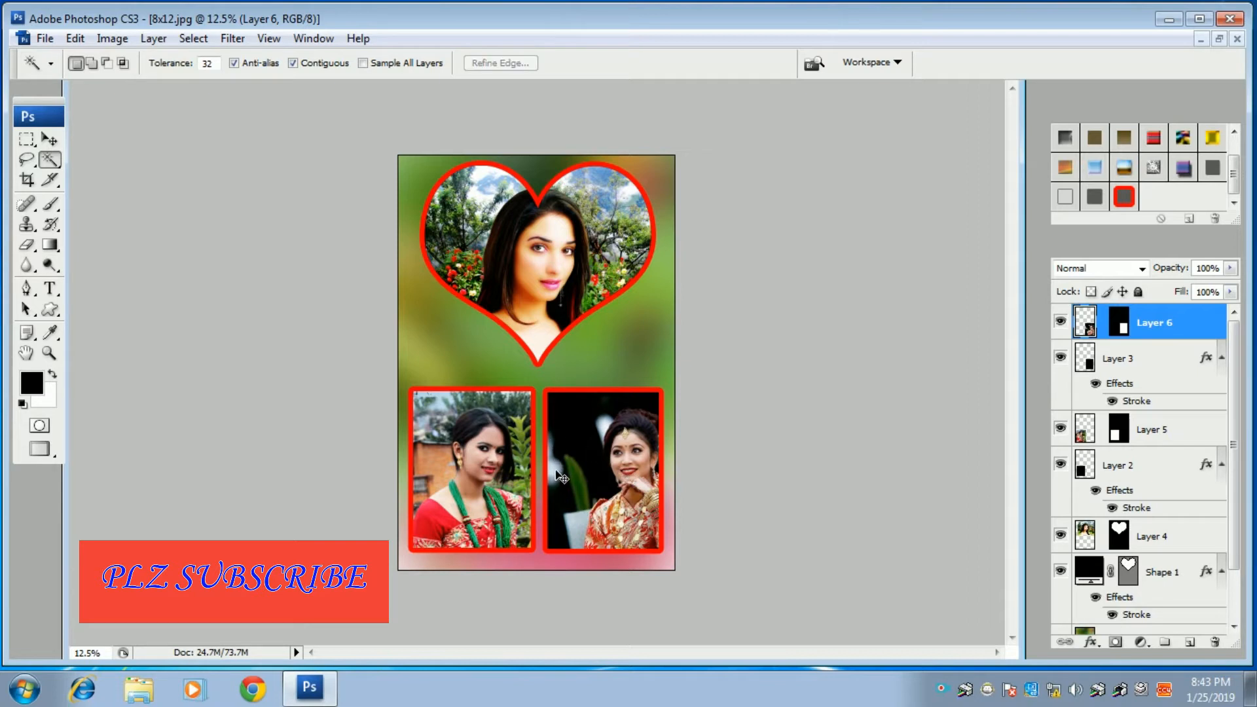
Move the Layer 6 portrait up and to the left so the face and raised hand sit centred in the lower-right rectangle
{"action": "left_click", "coordinate": [49, 140]}
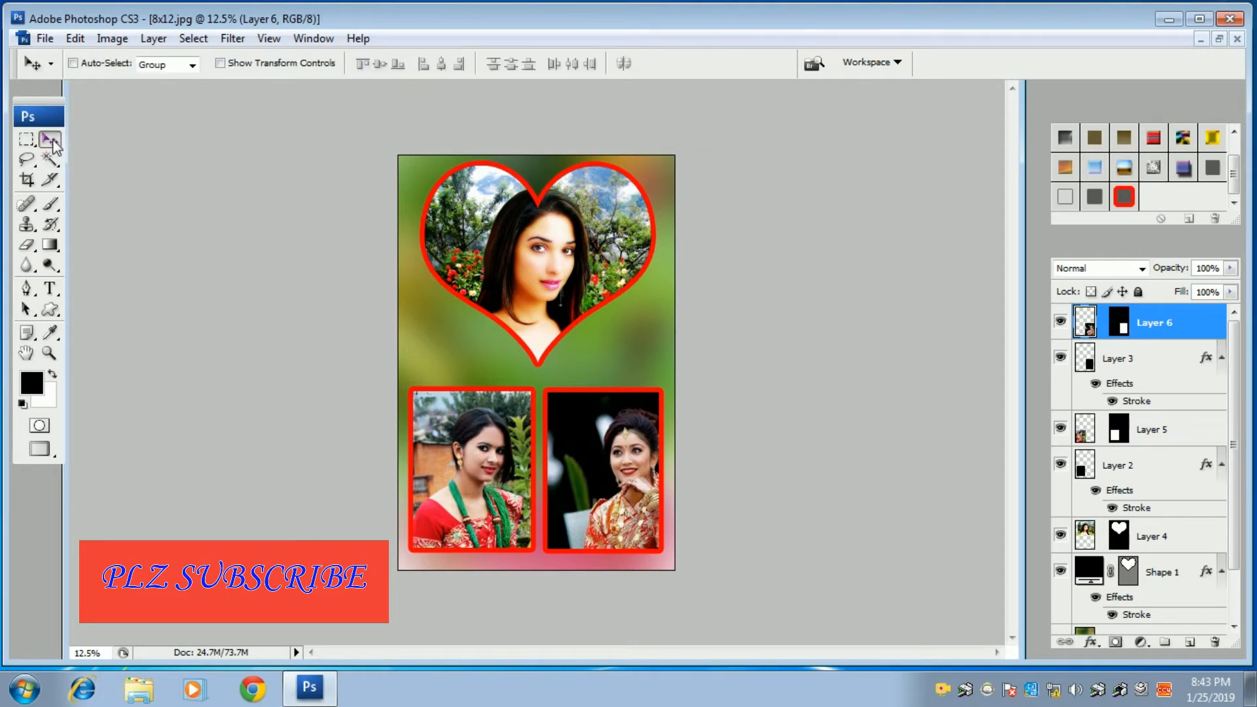
{"action": "left_click_drag", "start_coordinate": [633, 501], "coordinate": [584, 479]}
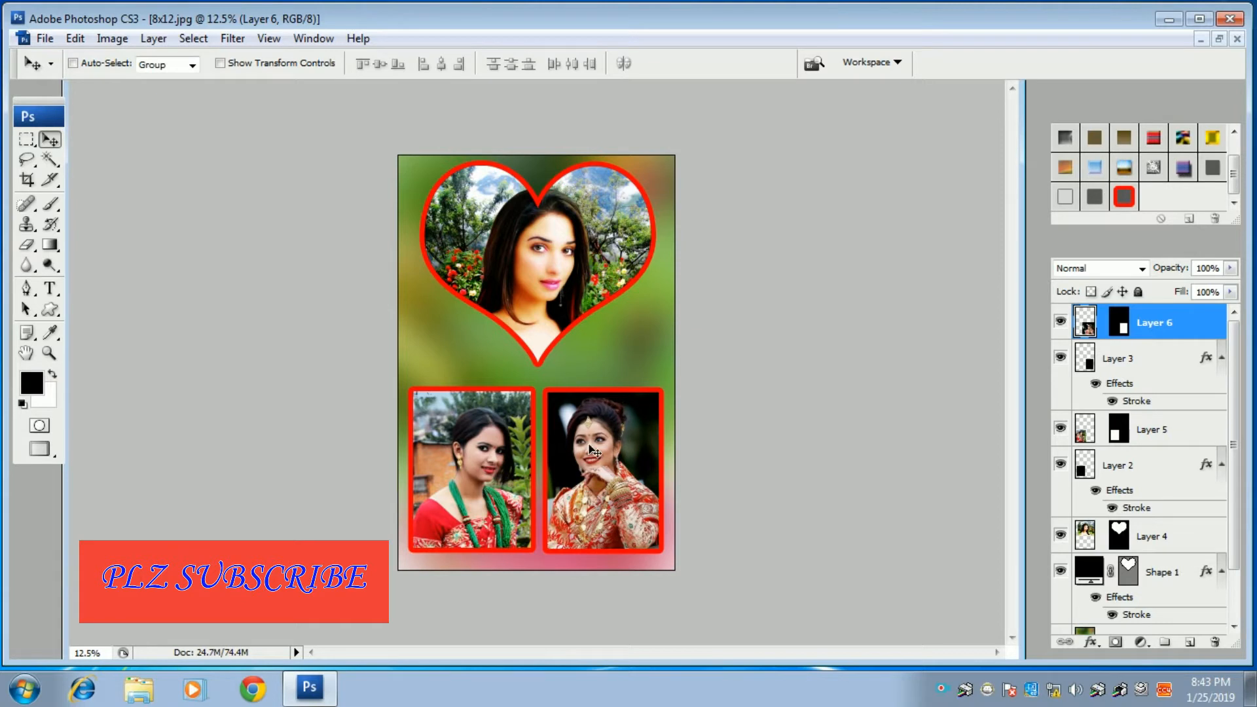
{"action": "key", "text": "ctrl+plus"}
{"action": "key", "text": "ctrl+plus"}
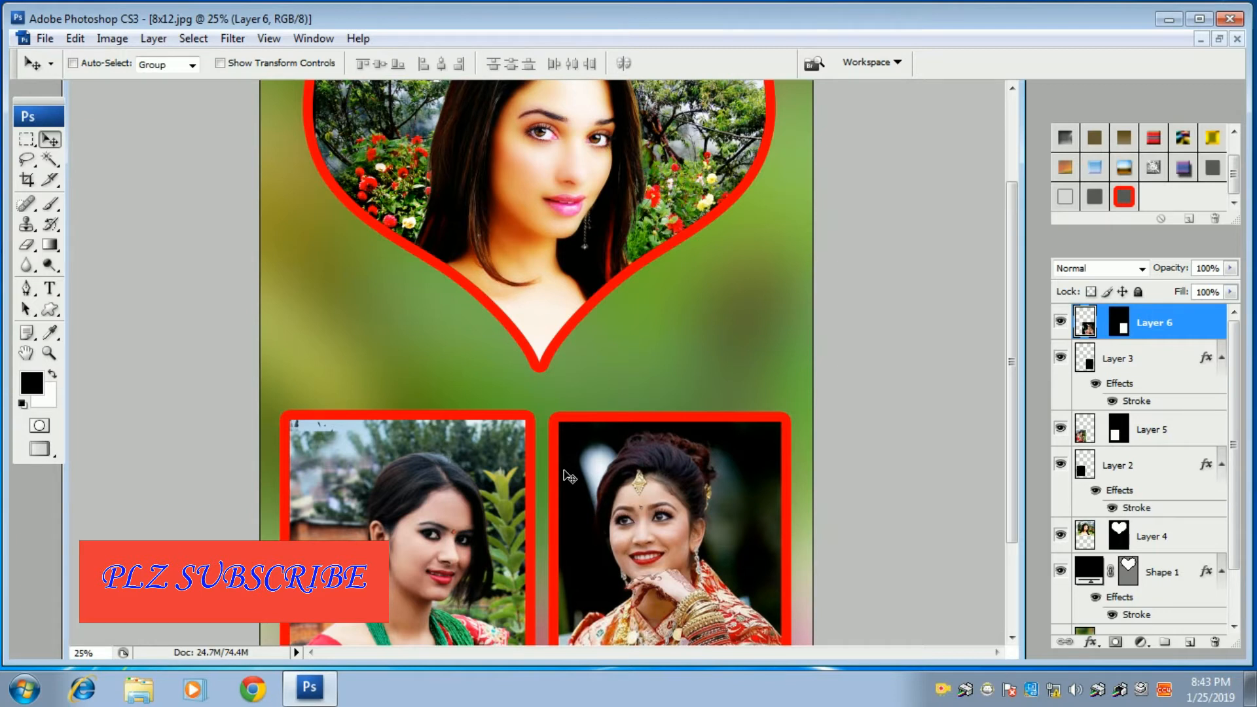
{"action": "key", "text": "ctrl+minus"}
{"action": "key", "text": "ctrl+minus"}
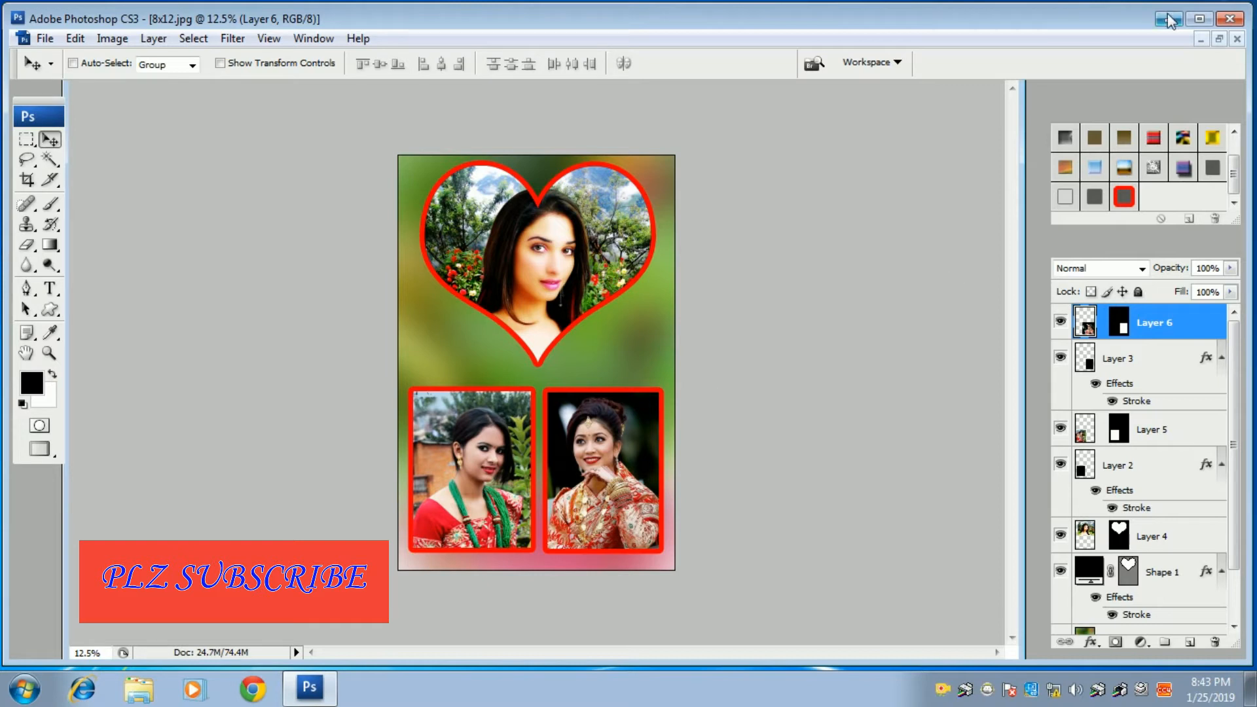
Restore the 8x12.jpg window and open the rose image th.psd from the sceen folder on Local Disk (D:)
{"action": "left_click", "coordinate": [1219, 40]}
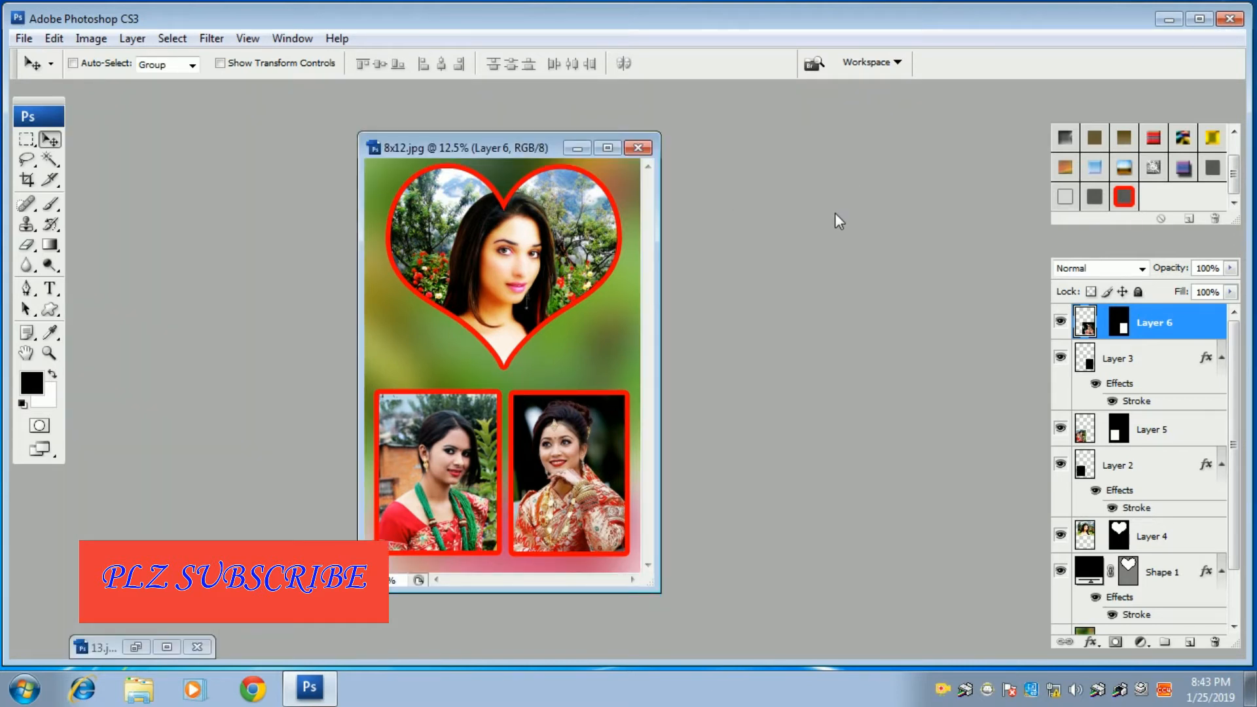
{"action": "double_click", "coordinate": [814, 151]}
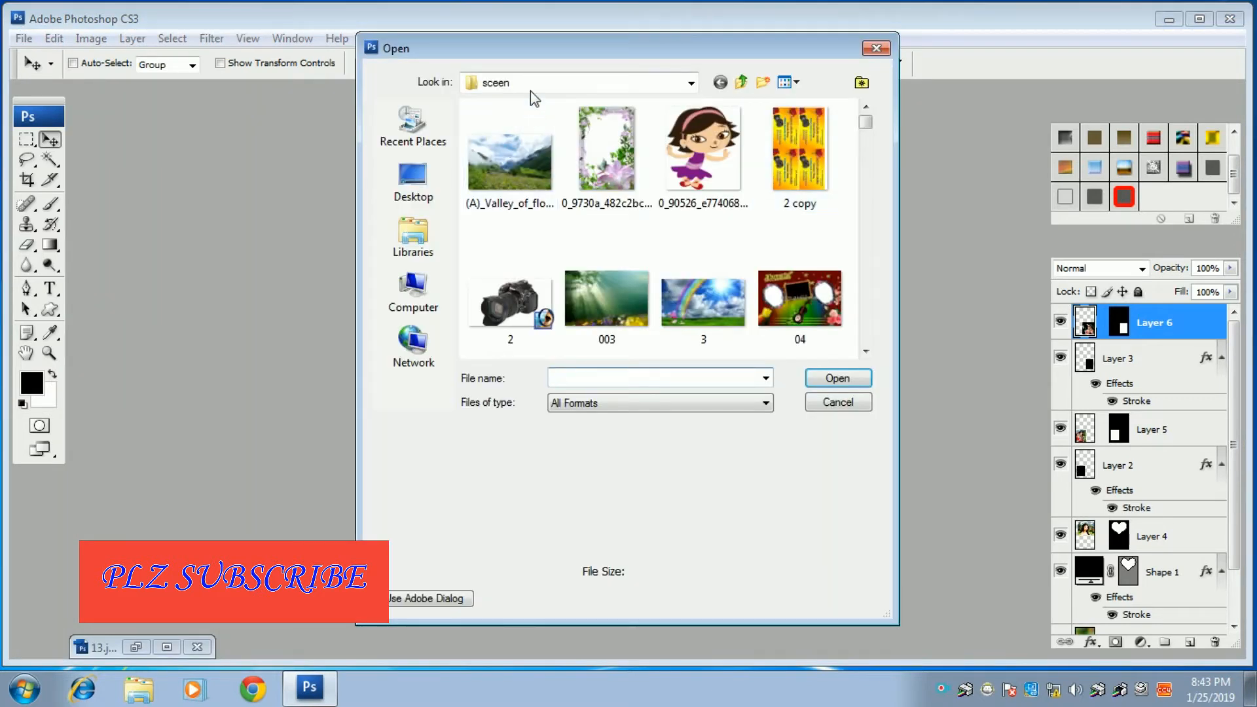
{"action": "left_click", "coordinate": [531, 88]}
{"action": "left_click", "coordinate": [532, 205]}
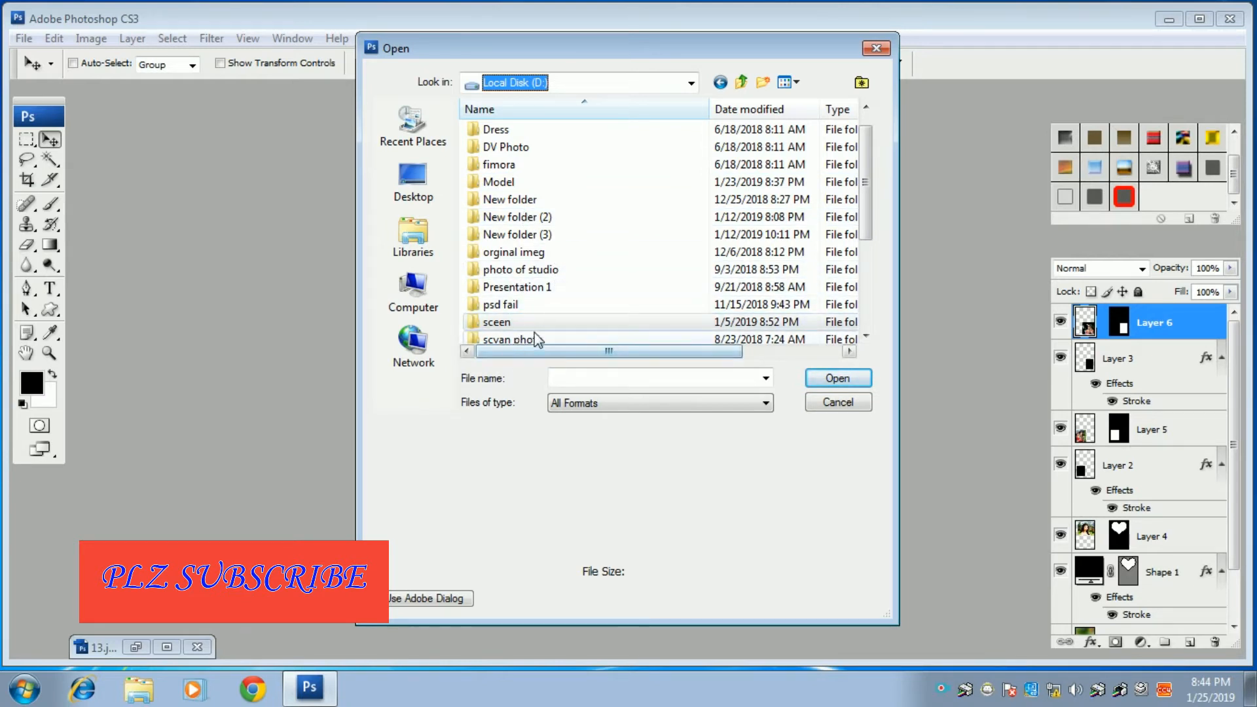
{"action": "left_click", "coordinate": [519, 324]}
{"action": "double_click", "coordinate": [518, 324]}
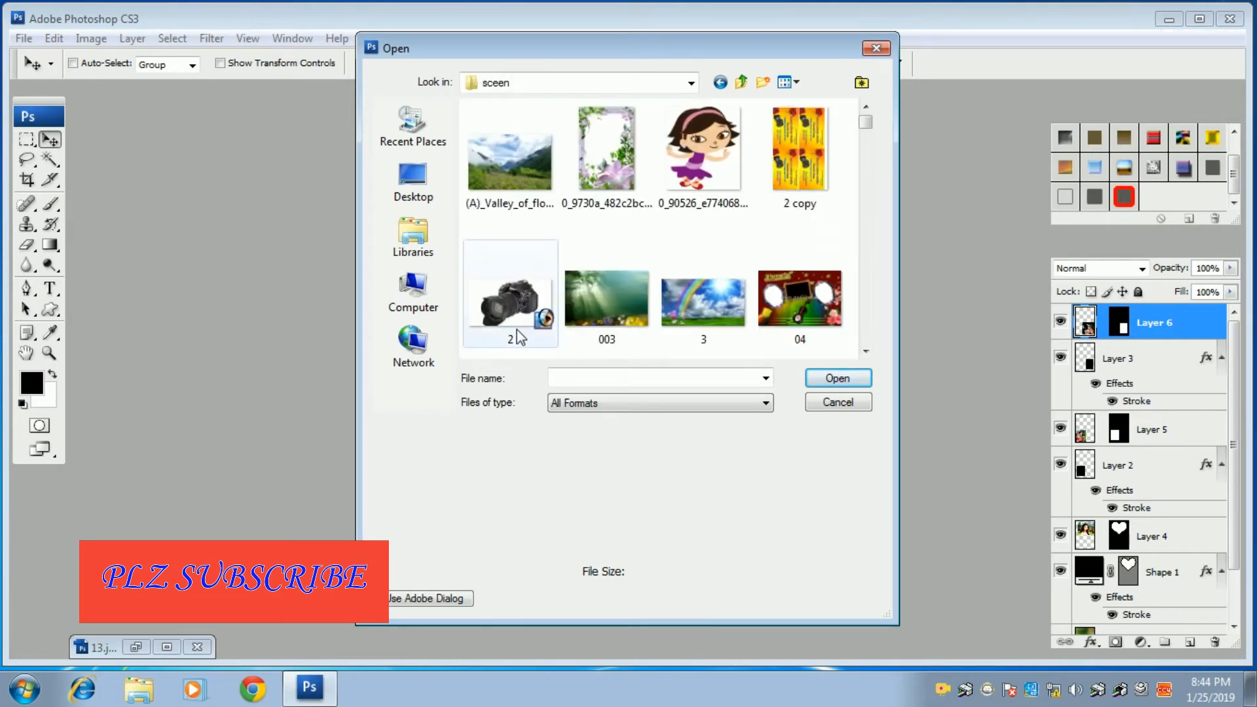
{"action": "left_click_drag", "start_coordinate": [867, 121], "coordinate": [867, 320]}
{"action": "left_click", "coordinate": [579, 250]}
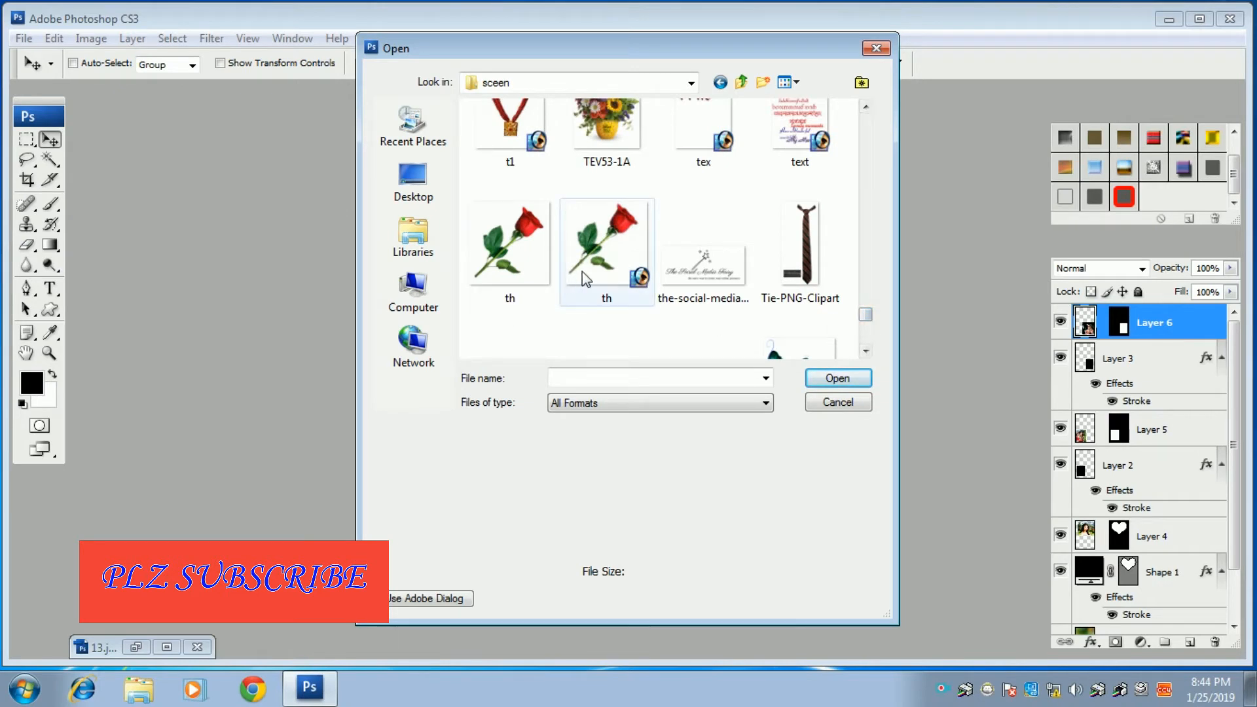
{"action": "double_click", "coordinate": [579, 250]}
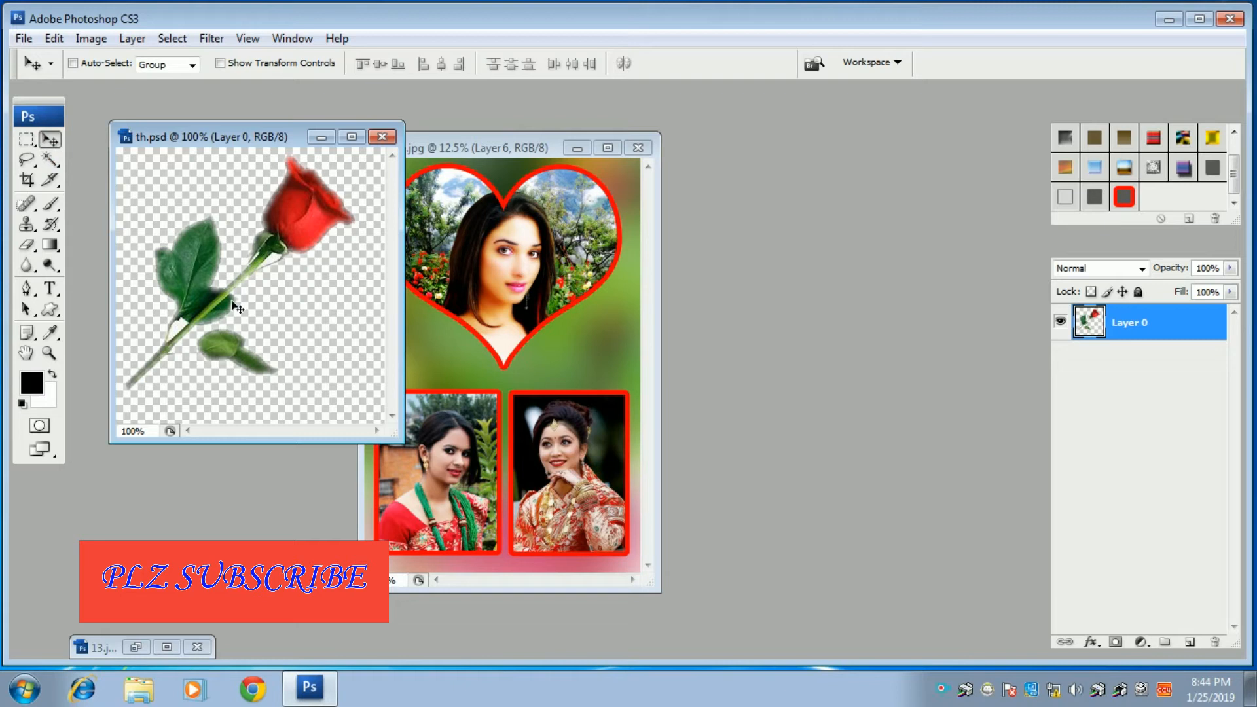
Copy the rose from th.psd into 8x12.jpg, enlarge it to about 459% and place it beside the heart's lower-right edge
{"action": "left_click_drag", "start_coordinate": [226, 293], "coordinate": [563, 340]}
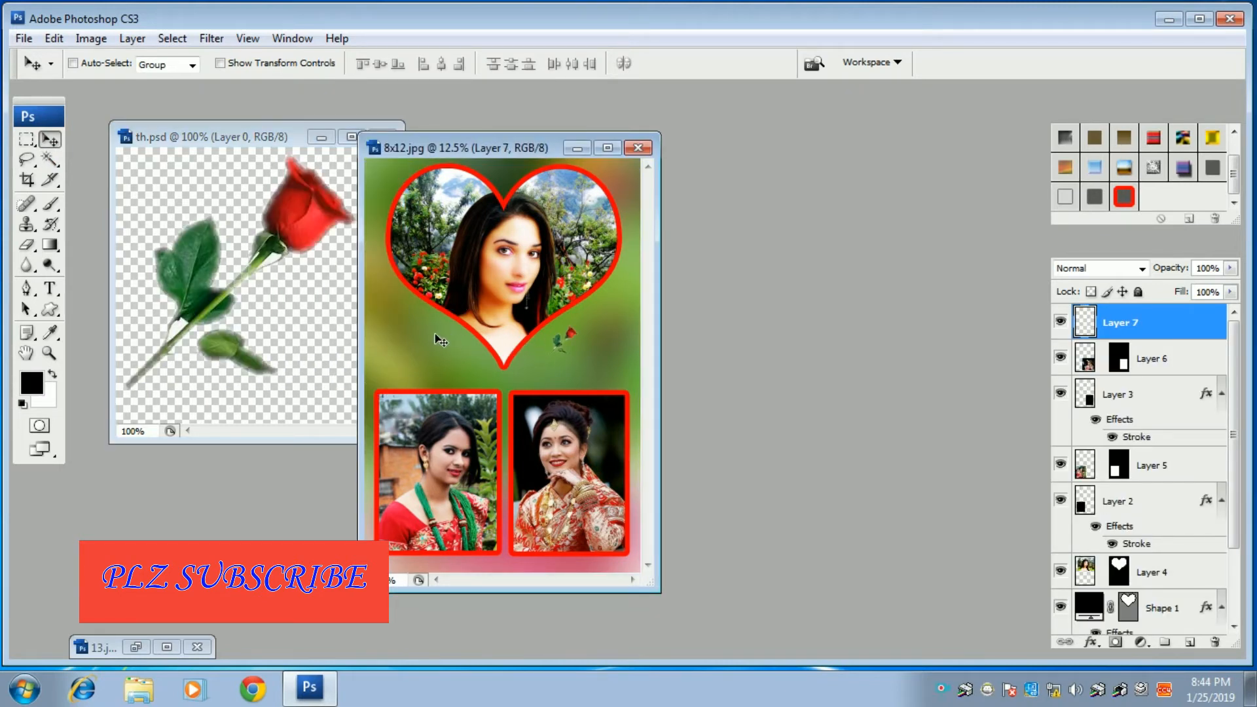
{"action": "left_click", "coordinate": [607, 148]}
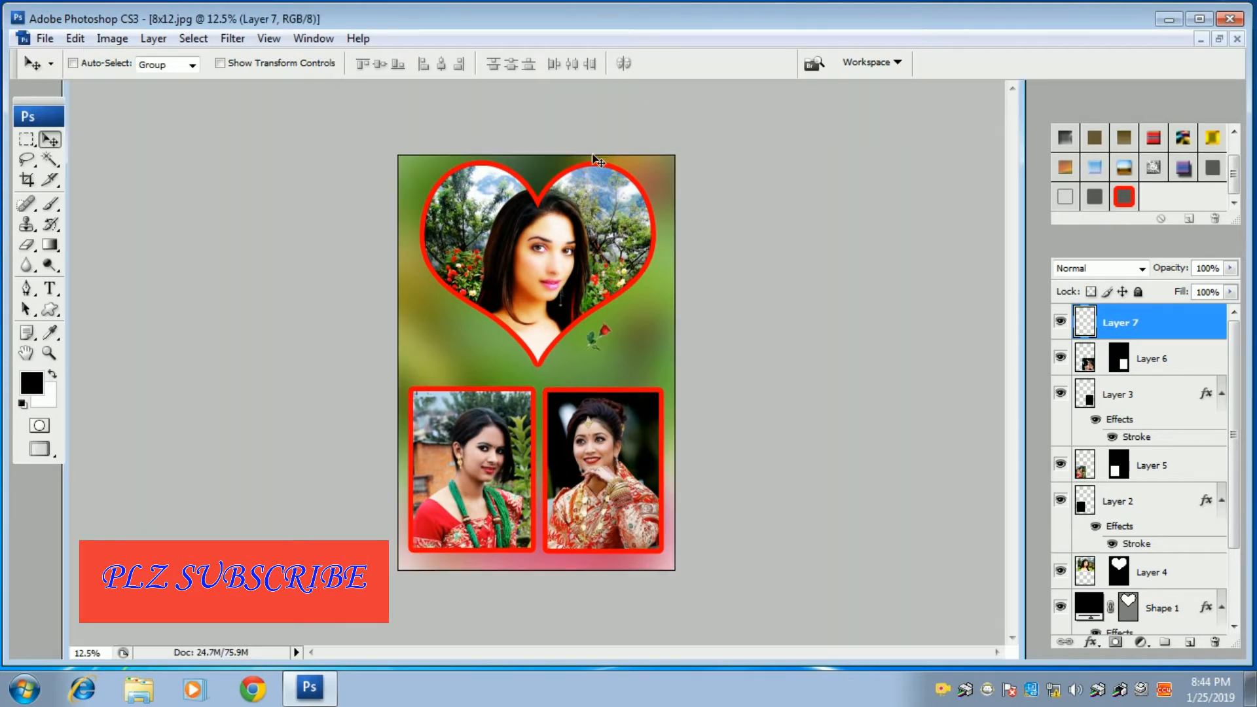
{"action": "key", "text": "ctrl+t"}
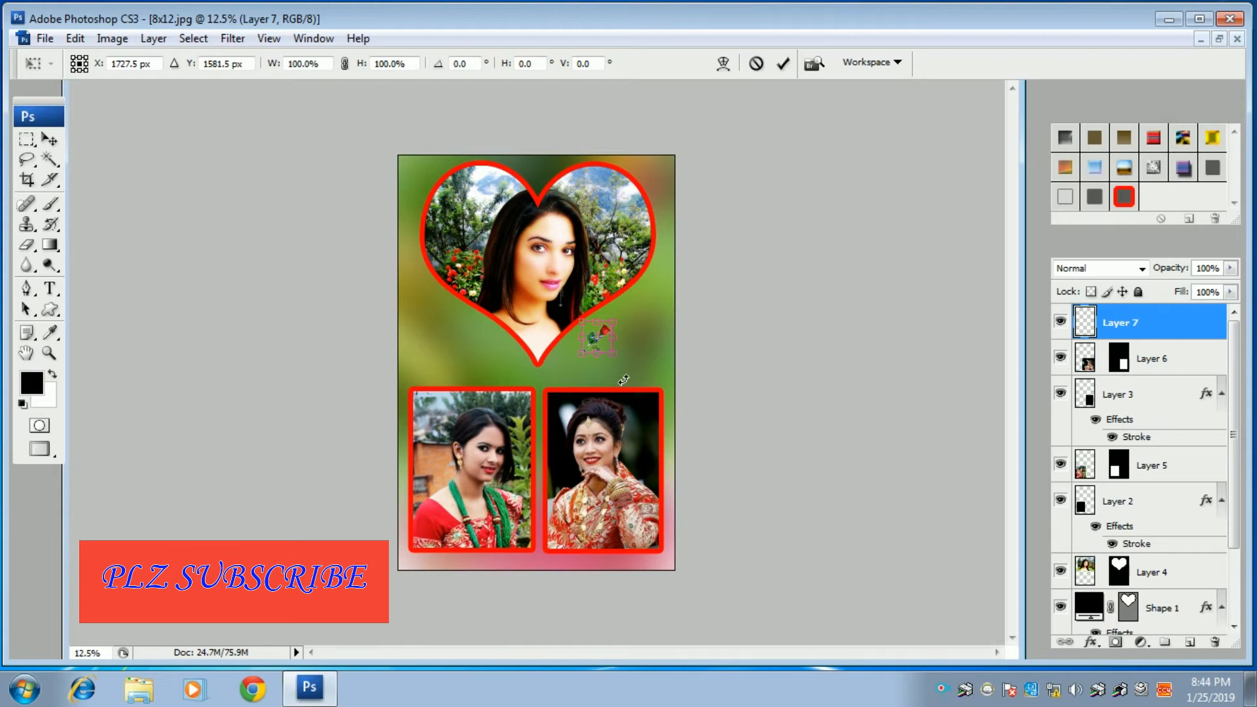
{"action": "left_click_drag", "start_coordinate": [615, 321], "coordinate": [722, 211]}
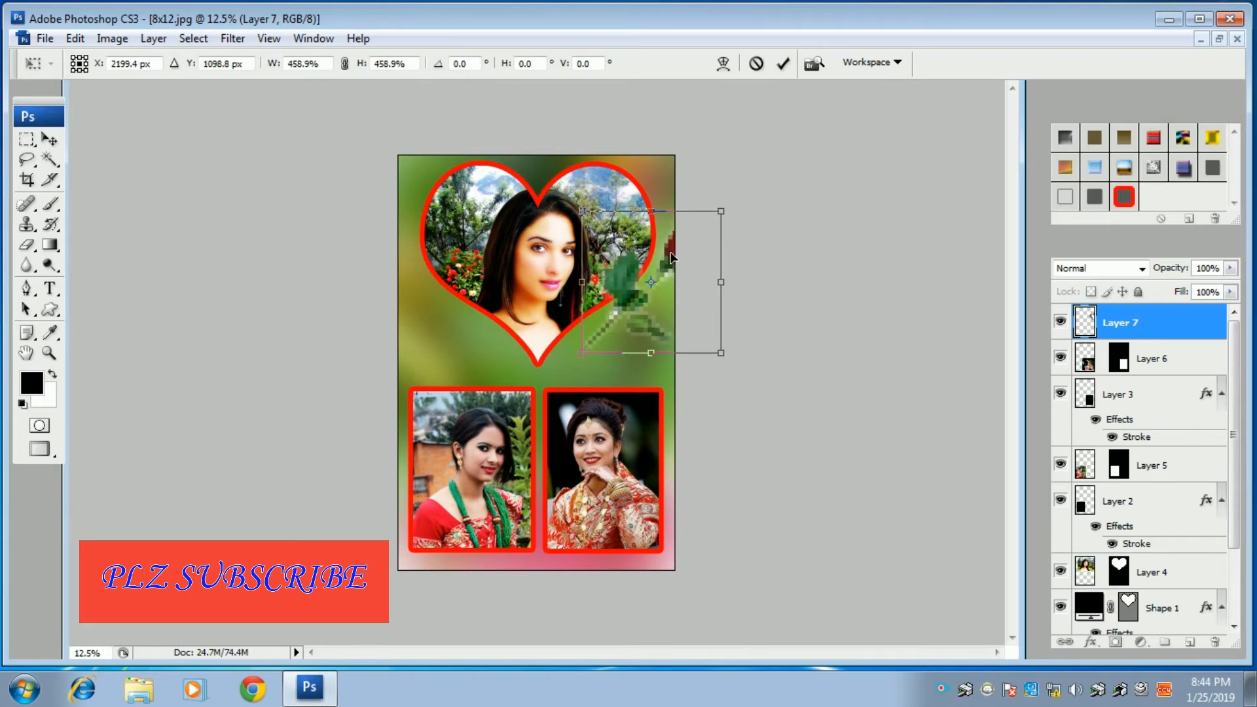
{"action": "left_click_drag", "start_coordinate": [677, 261], "coordinate": [632, 325]}
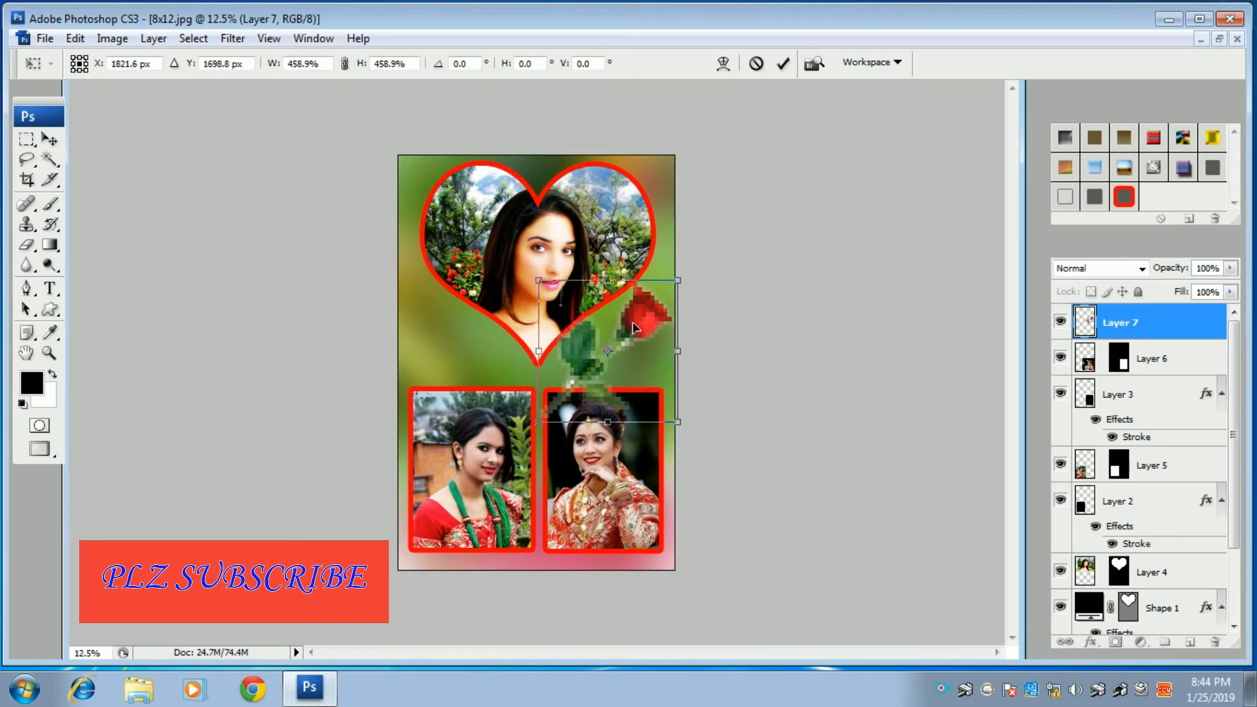
{"action": "key", "text": "Return"}
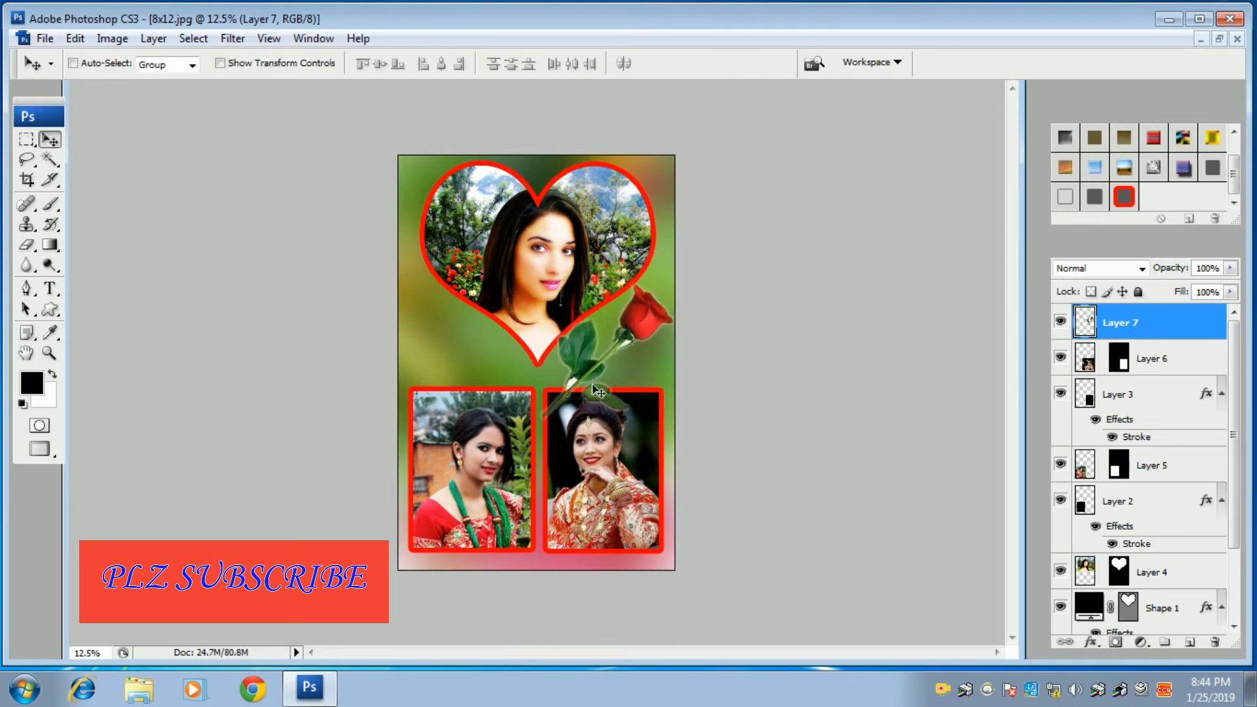
Try to erase the rose's lower stem and bud over the right portrait with a 108 px eraser, and undo the erasure
{"action": "left_click", "coordinate": [27, 245]}
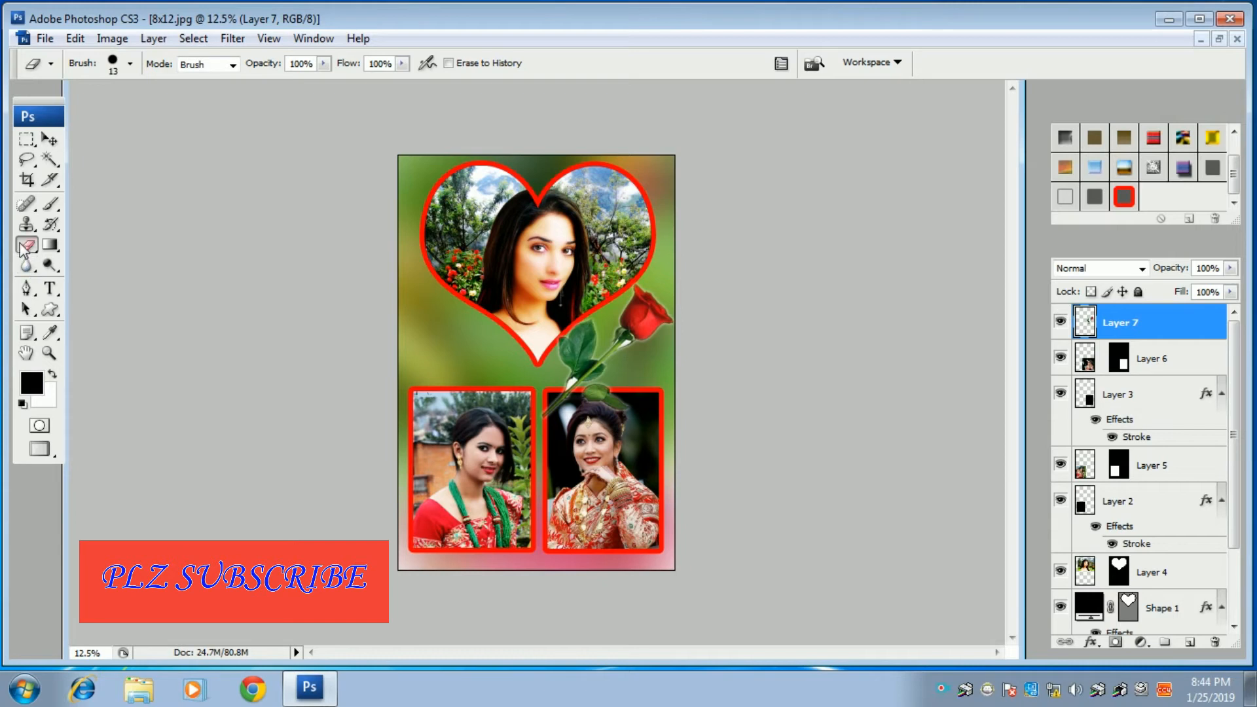
{"action": "left_click", "coordinate": [114, 65]}
{"action": "type", "text": "108"}
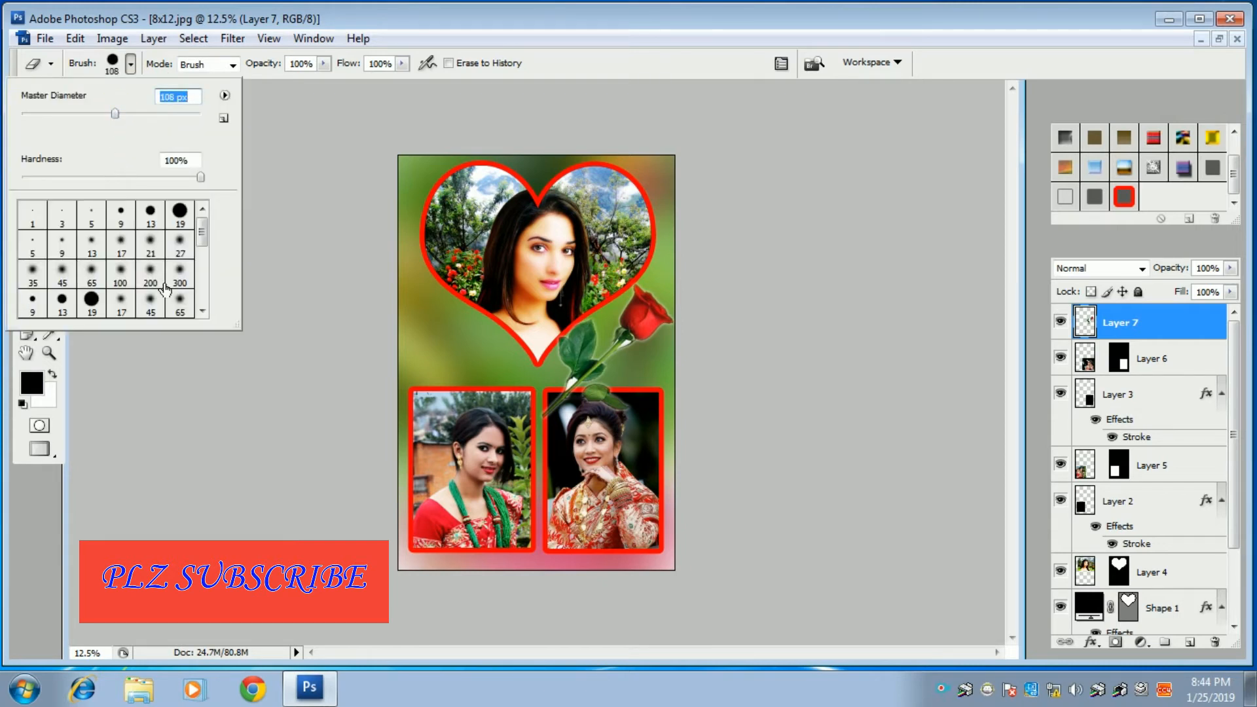
{"action": "key", "text": "Return"}
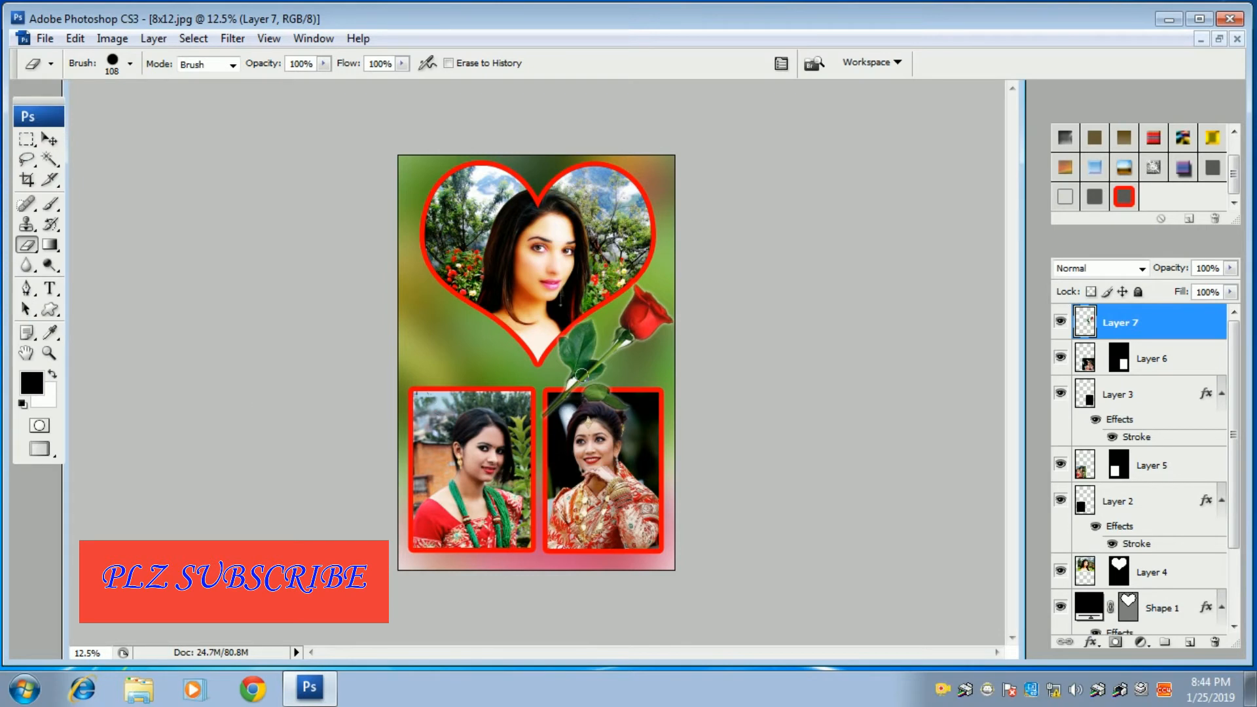
{"action": "mouse_move", "coordinate": [563, 389]}
{"action": "left_mouse_down"}
{"action": "mouse_move", "coordinate": [547, 417]}
{"action": "mouse_move", "coordinate": [562, 398]}
{"action": "mouse_move", "coordinate": [596, 400]}
{"action": "mouse_move", "coordinate": [582, 389]}
{"action": "mouse_move", "coordinate": [601, 384]}
{"action": "mouse_move", "coordinate": [632, 411]}
{"action": "left_mouse_up"}
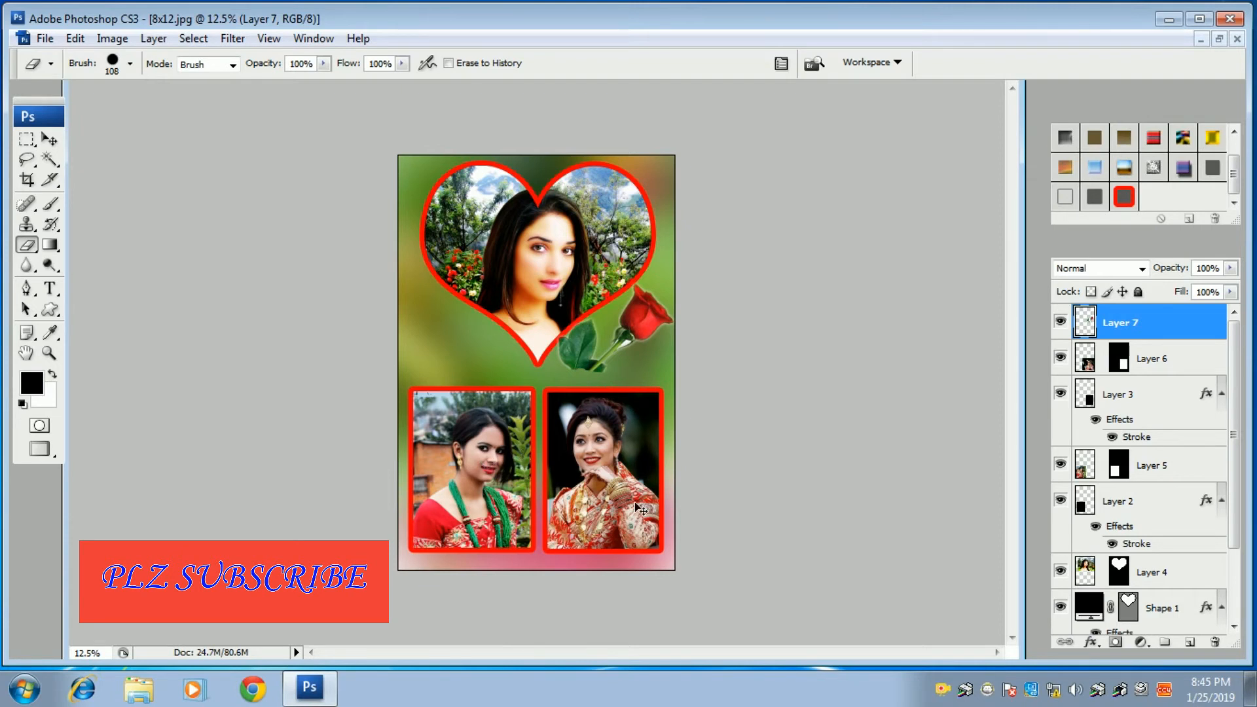
{"action": "key", "text": "ctrl+z"}
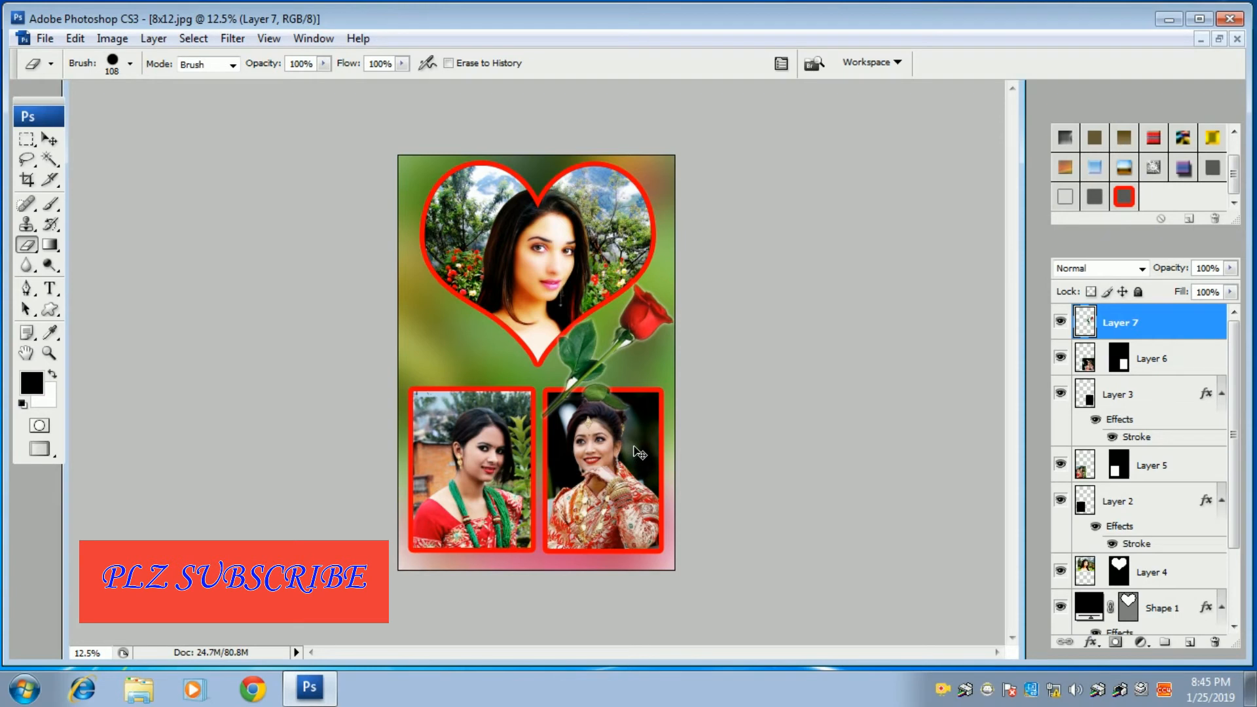
Scale the rose to about 76% and move it to the right, between the heart and the right portrait frame
{"action": "key", "text": "ctrl+t"}
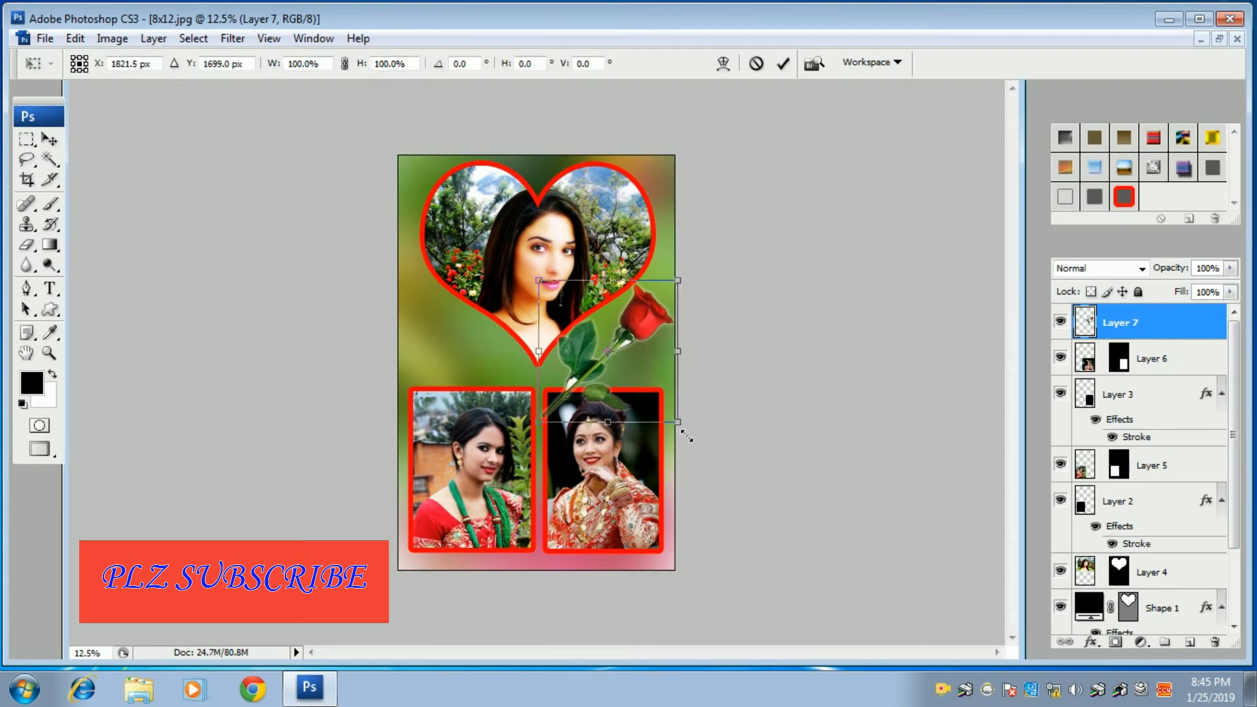
{"action": "left_click_drag", "start_coordinate": [684, 429], "coordinate": [645, 388]}
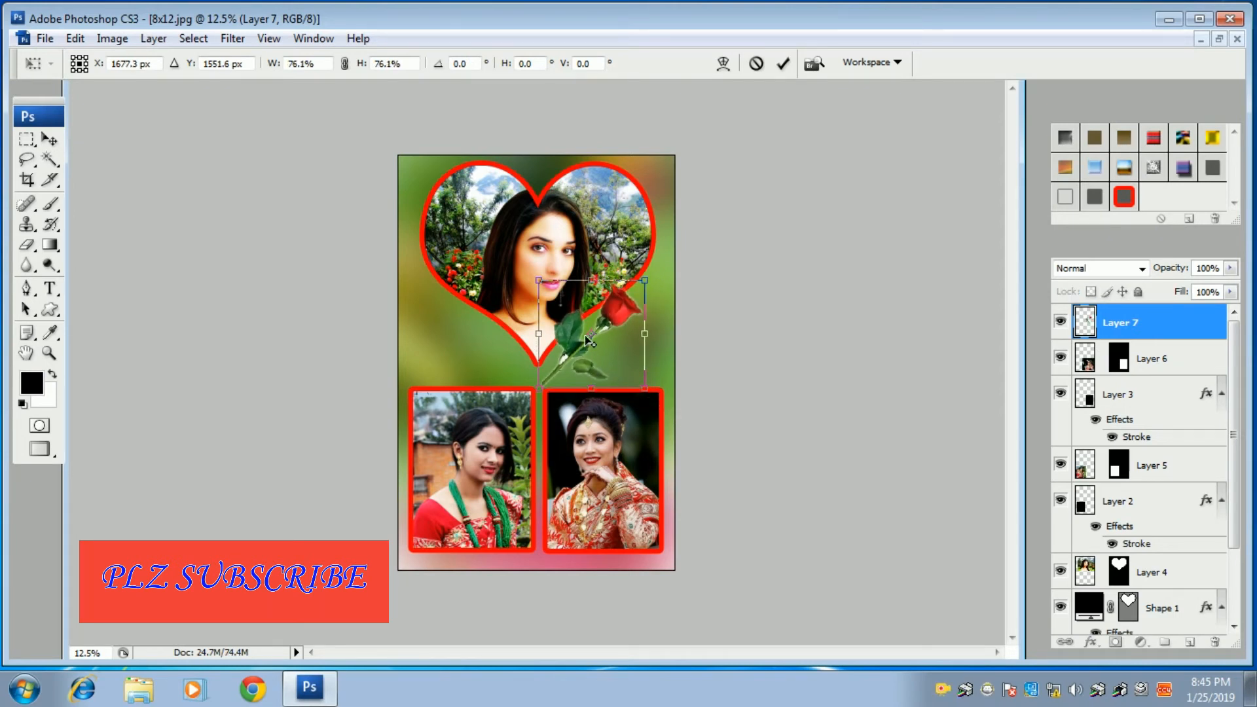
{"action": "key", "text": "Return"}
{"action": "key", "text": "e"}
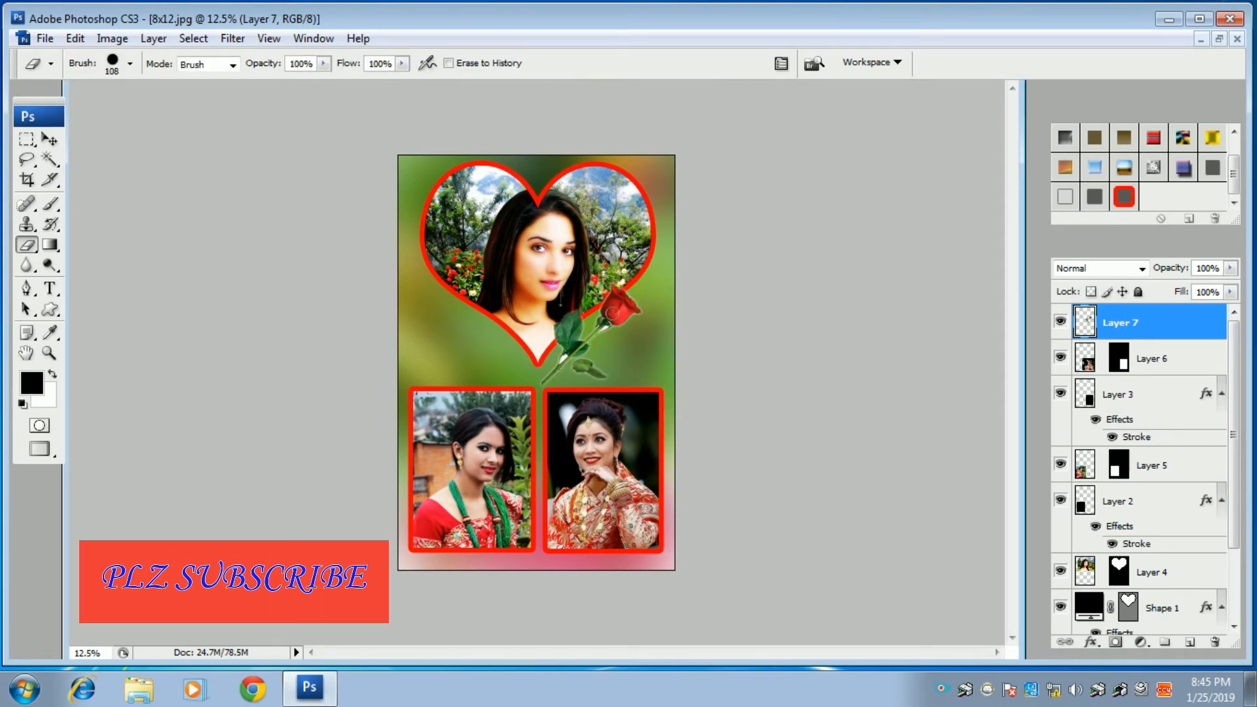
{"action": "left_click", "coordinate": [50, 138]}
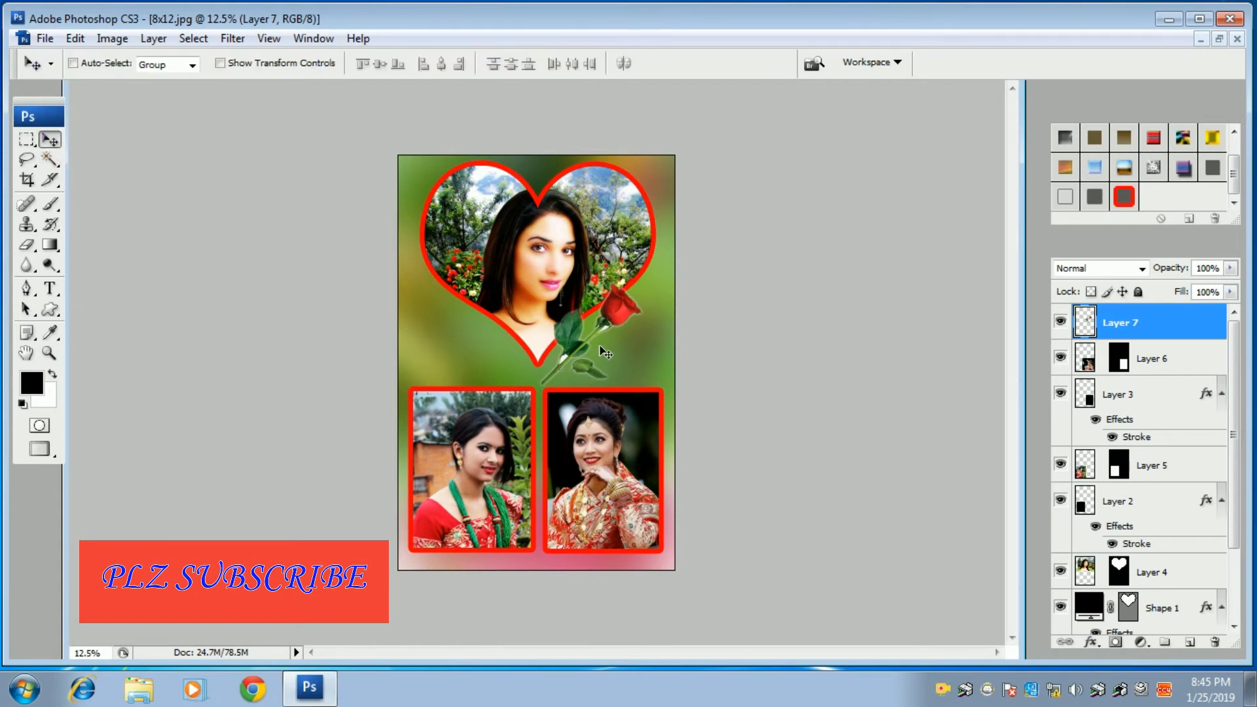
{"action": "left_click_drag", "start_coordinate": [613, 320], "coordinate": [635, 317]}
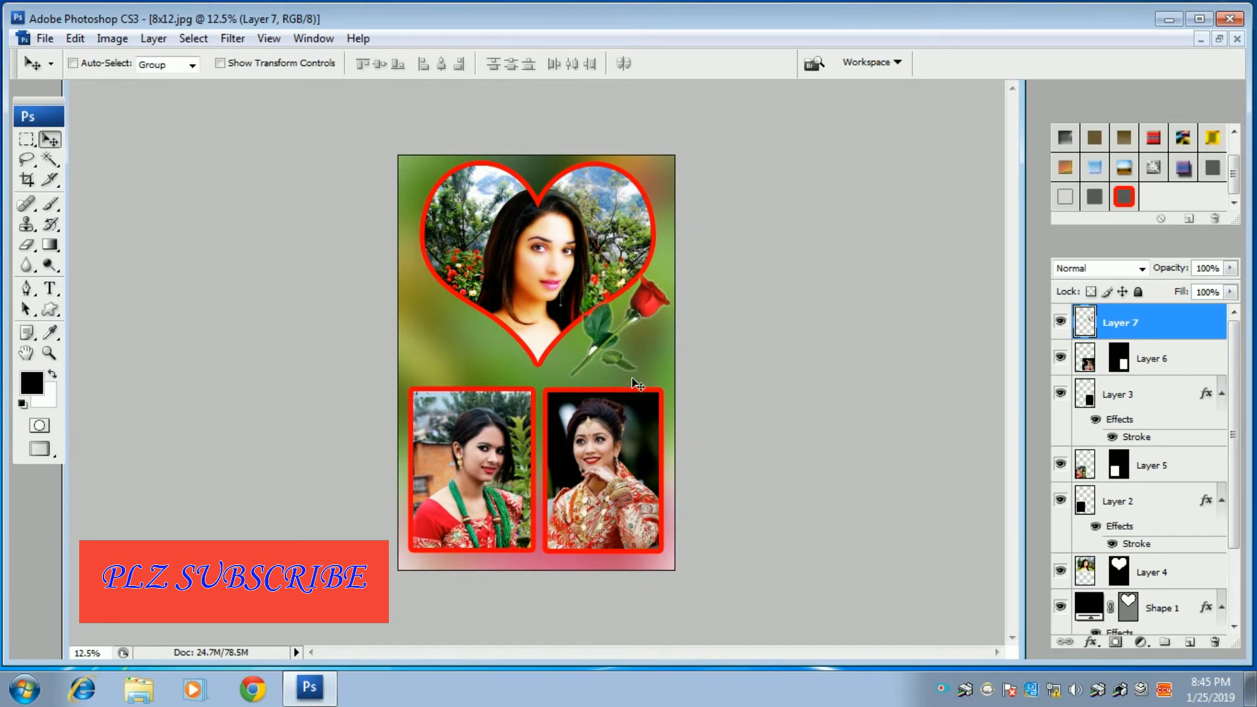
Duplicate the rose onto the lower-left edge of the heart
{"action": "key", "text": "alt"}
{"action": "left_click_drag", "start_coordinate": [607, 342], "coordinate": [452, 325]}
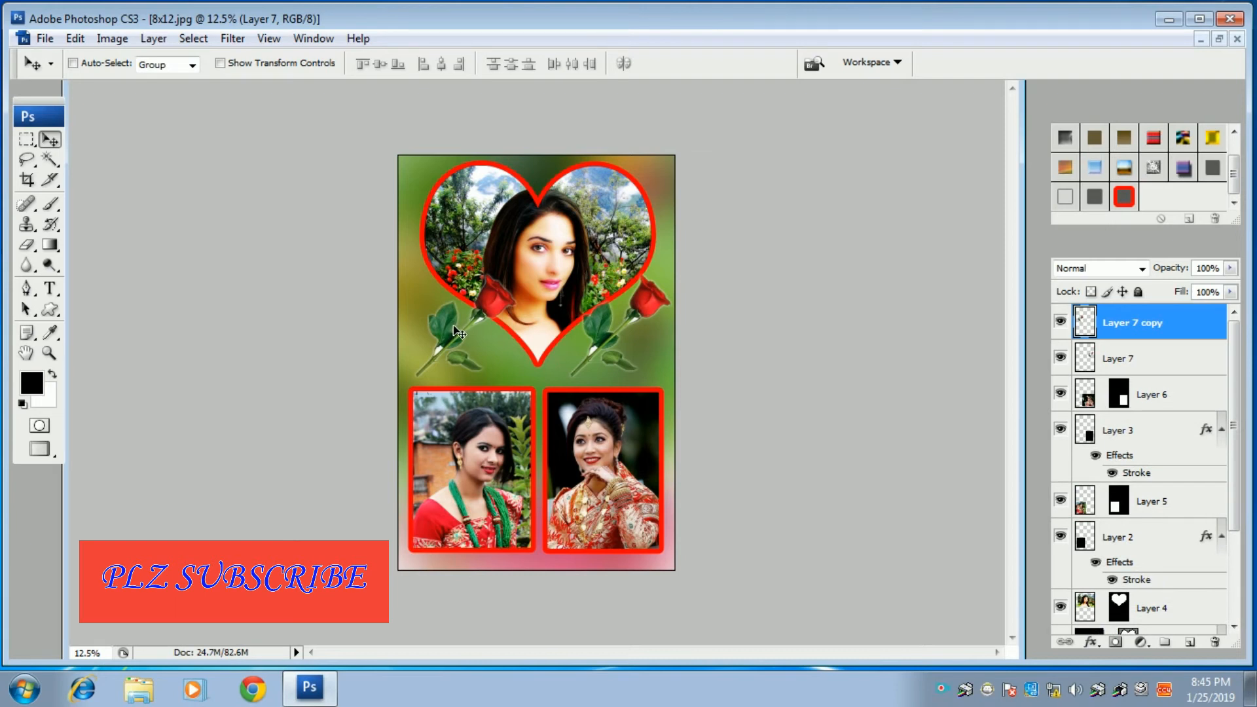
Create an empty text layer over the portrait, and try to enlarge and rotate it about 58.5° over the left rose
{"action": "key", "text": "t"}
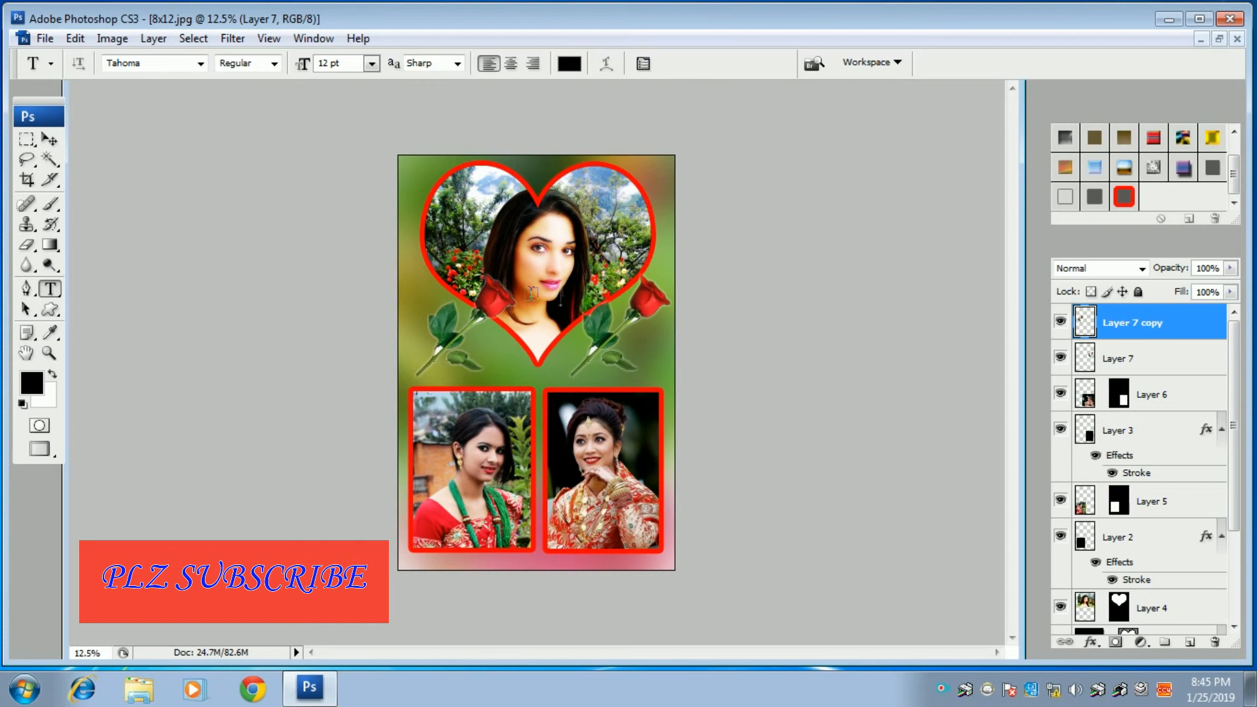
{"action": "left_click", "coordinate": [518, 293]}
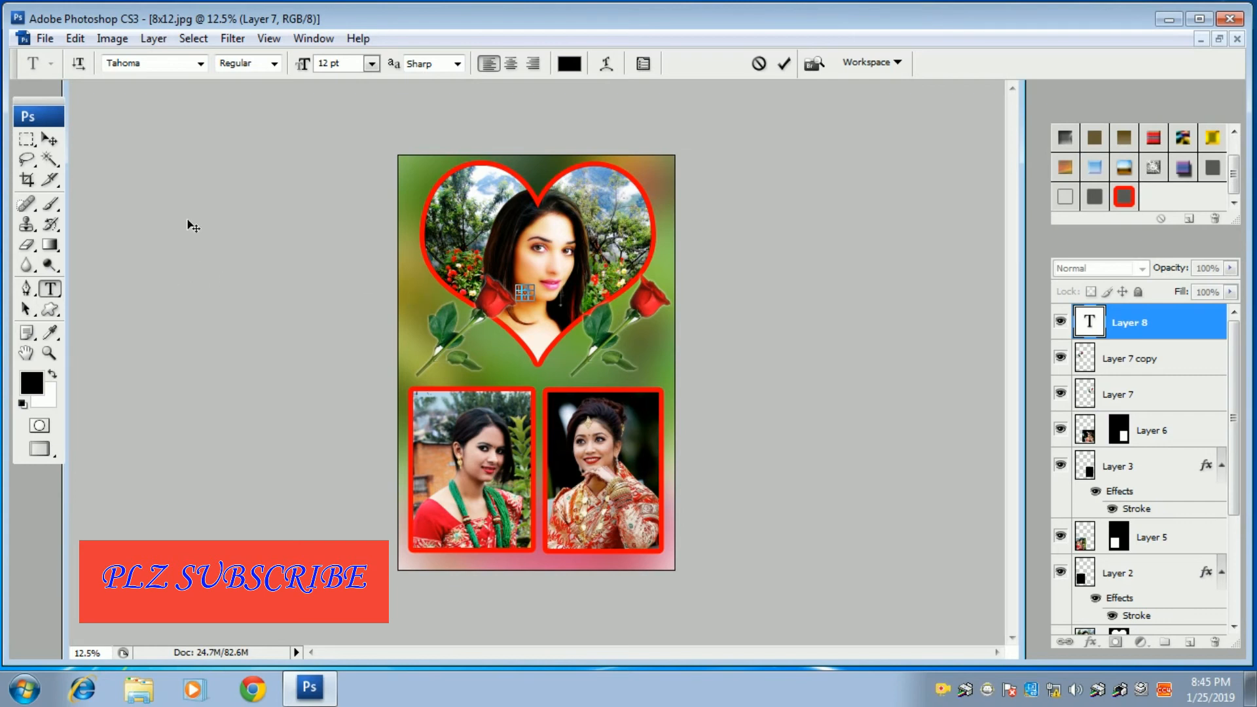
{"action": "left_click", "coordinate": [49, 138]}
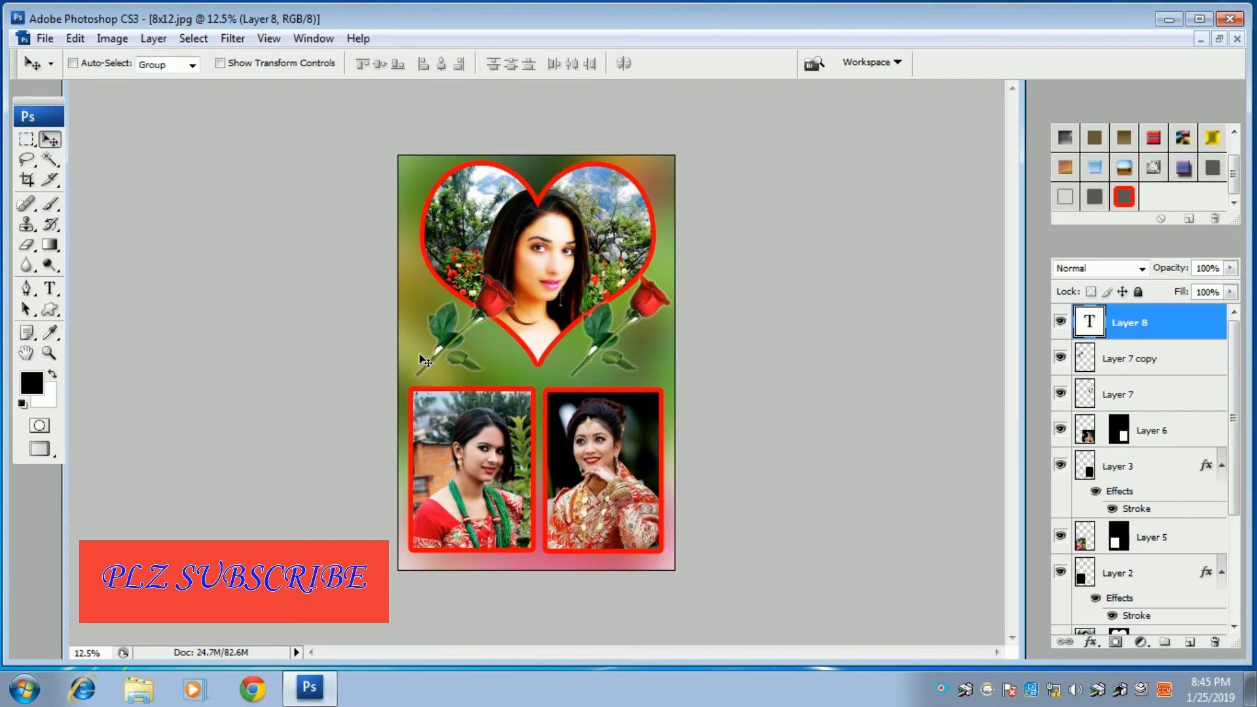
{"action": "key", "text": "ctrl+t"}
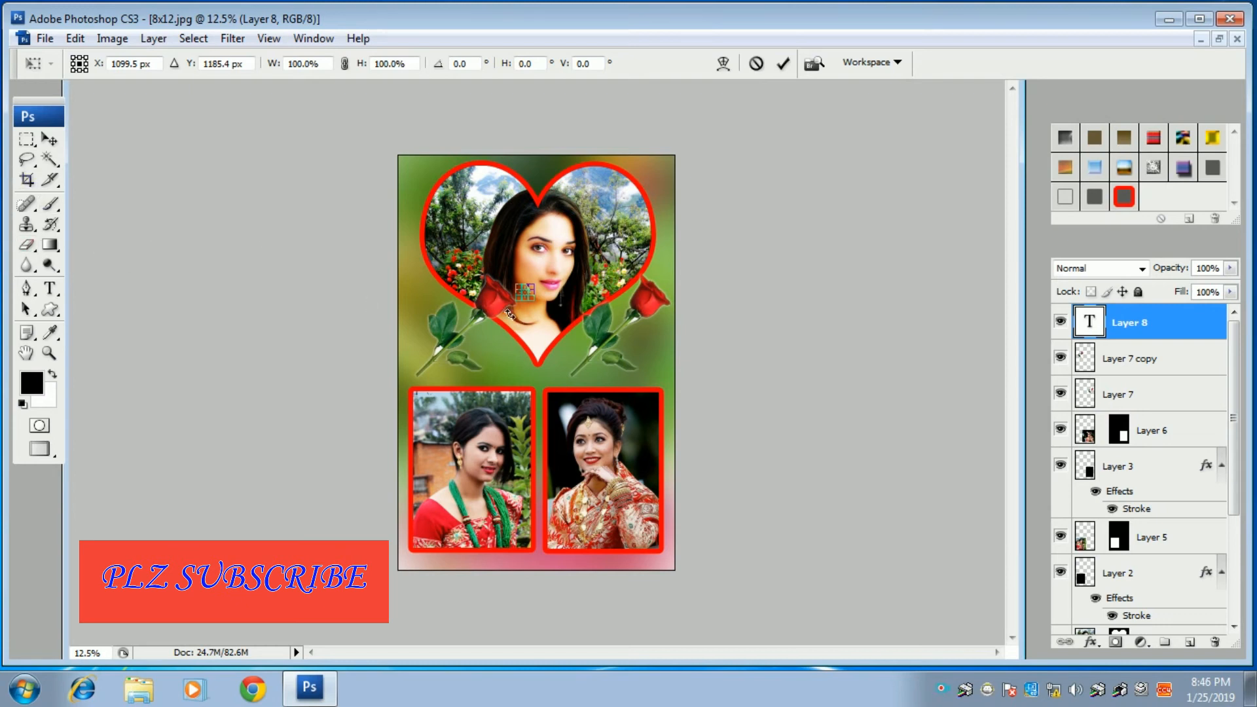
{"action": "left_click_drag", "start_coordinate": [545, 336], "coordinate": [462, 364]}
{"action": "left_click_drag", "start_coordinate": [524, 301], "coordinate": [423, 396]}
{"action": "left_click_drag", "start_coordinate": [580, 334], "coordinate": [577, 314]}
{"action": "left_click_drag", "start_coordinate": [455, 312], "coordinate": [440, 289]}
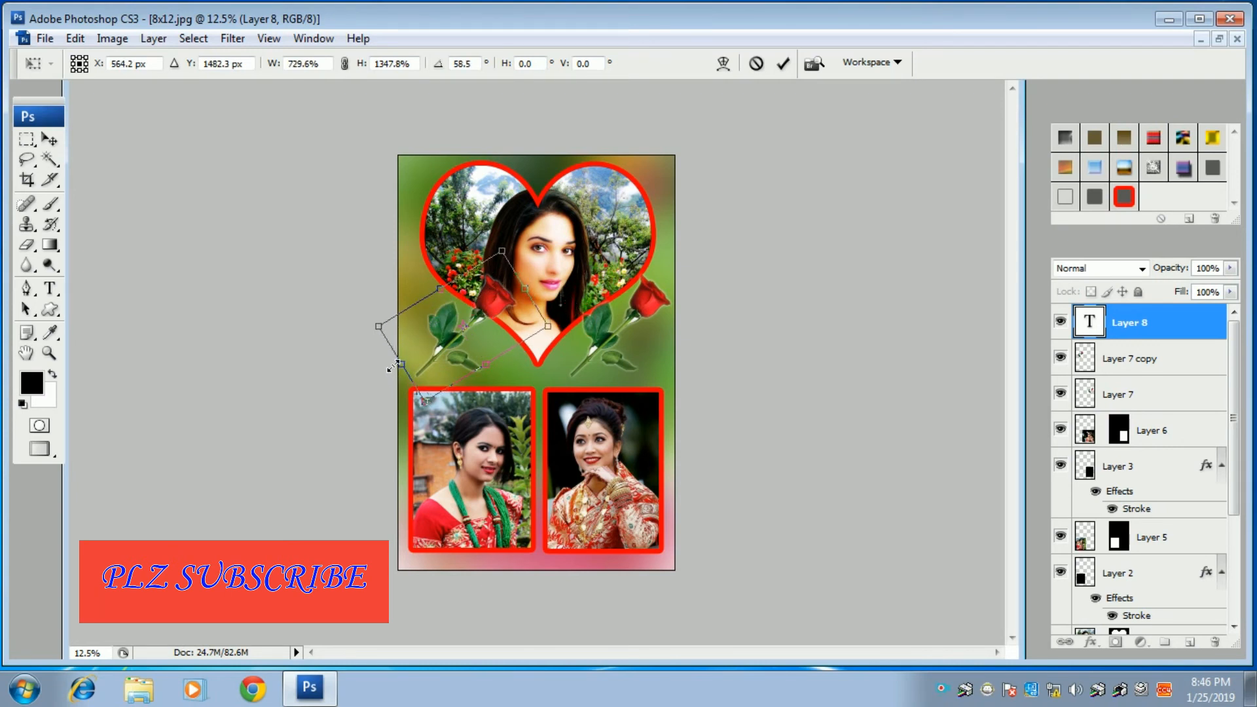
{"action": "key", "text": "Return"}
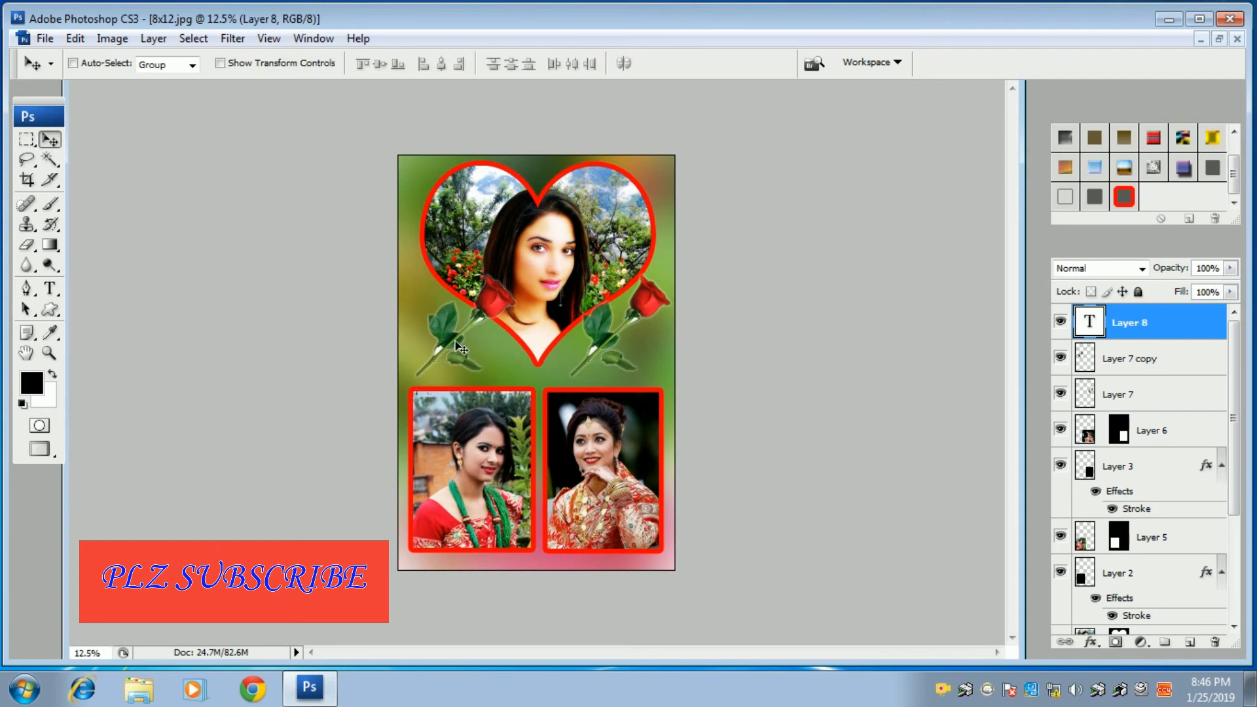
Try to rotate the empty text layer about -5.2°, and undo back to the single rose on Layer 7
{"action": "key", "text": "ctrl+t"}
{"action": "left_click_drag", "start_coordinate": [533, 326], "coordinate": [523, 316]}
{"action": "left_click_drag", "start_coordinate": [601, 294], "coordinate": [543, 293]}
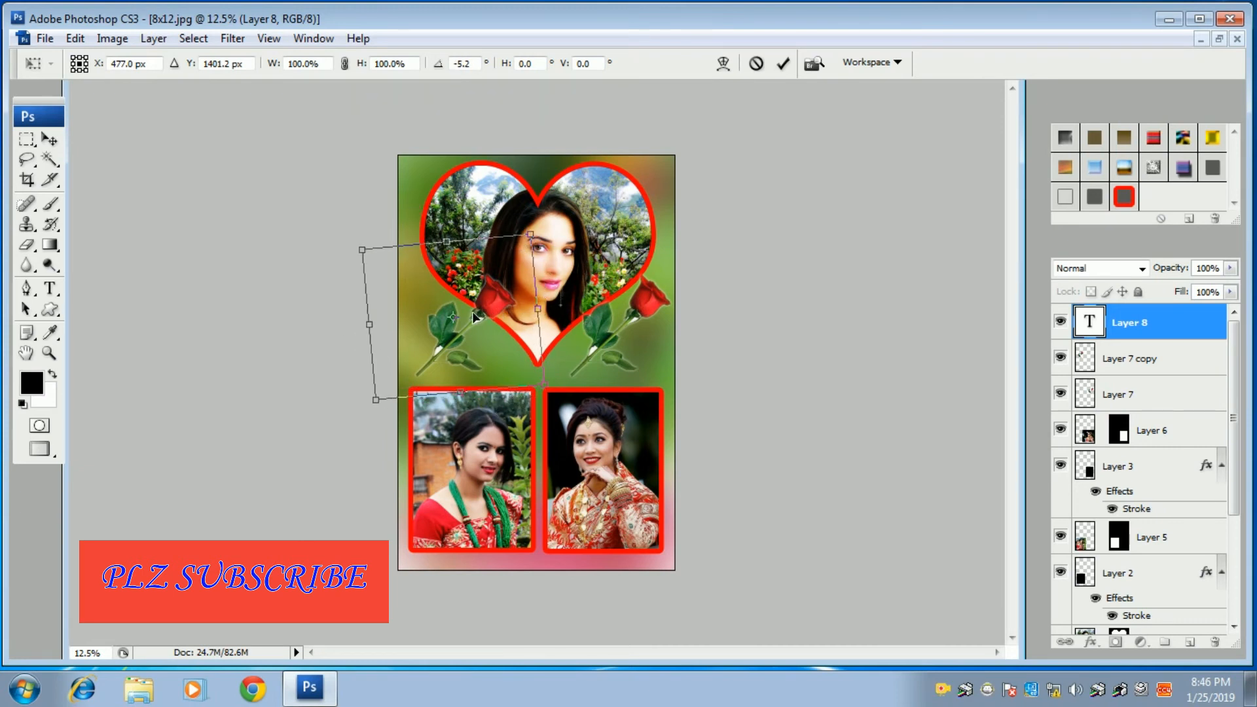
{"action": "key", "text": "Return"}
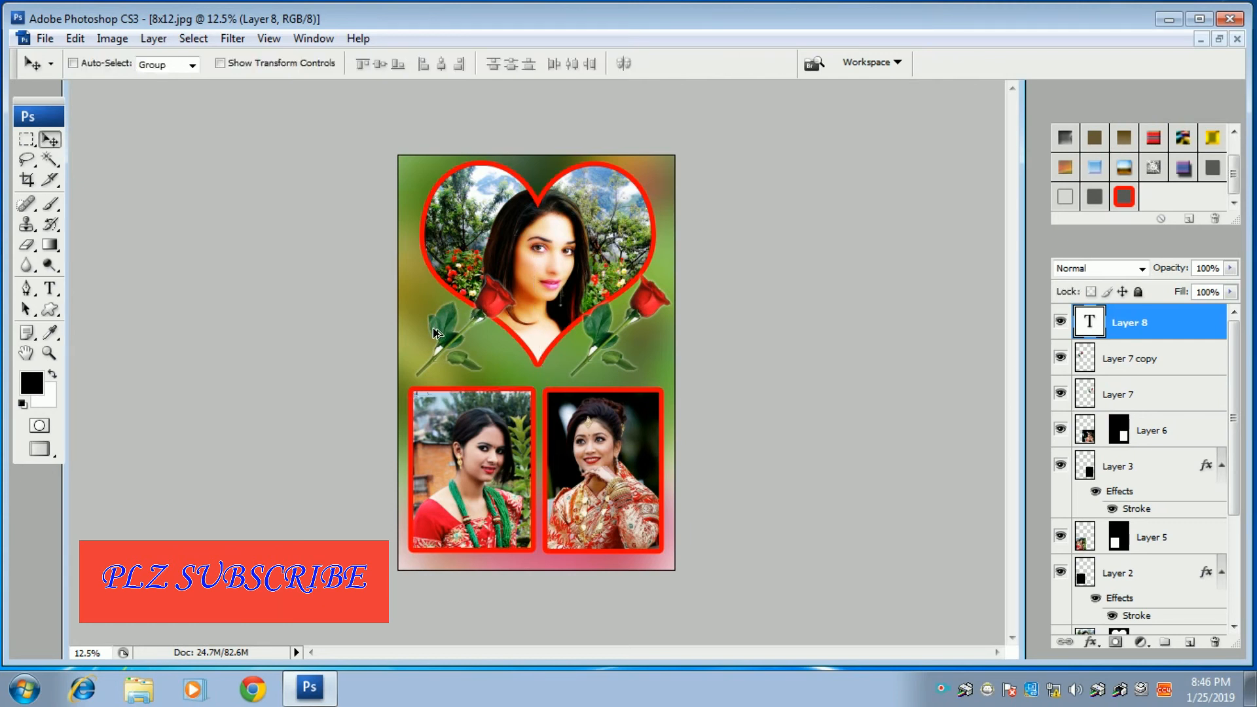
{"action": "key", "text": "ctrl+alt+z"}
{"action": "key", "text": "ctrl+alt+z"}
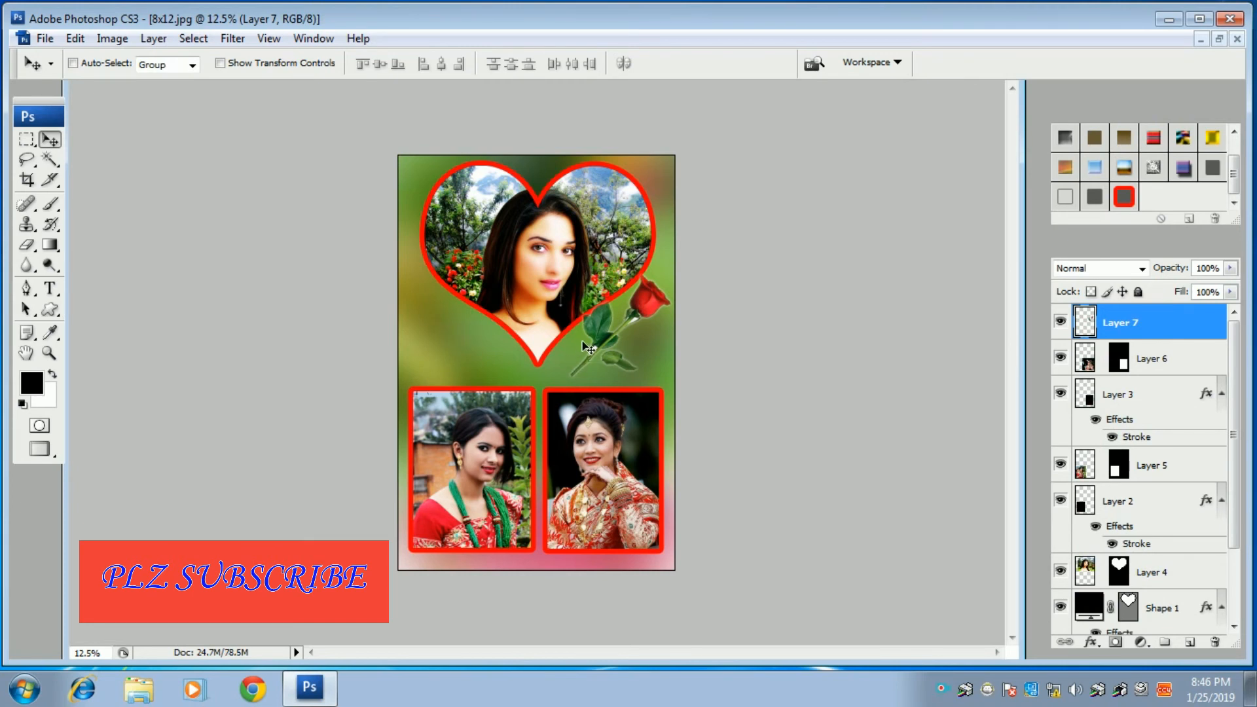
Duplicate the rose to the heart's lower-left side and rotate the copy about -102.2° so it mirrors the original
{"action": "left_click_drag", "start_coordinate": [647, 315], "coordinate": [492, 314]}
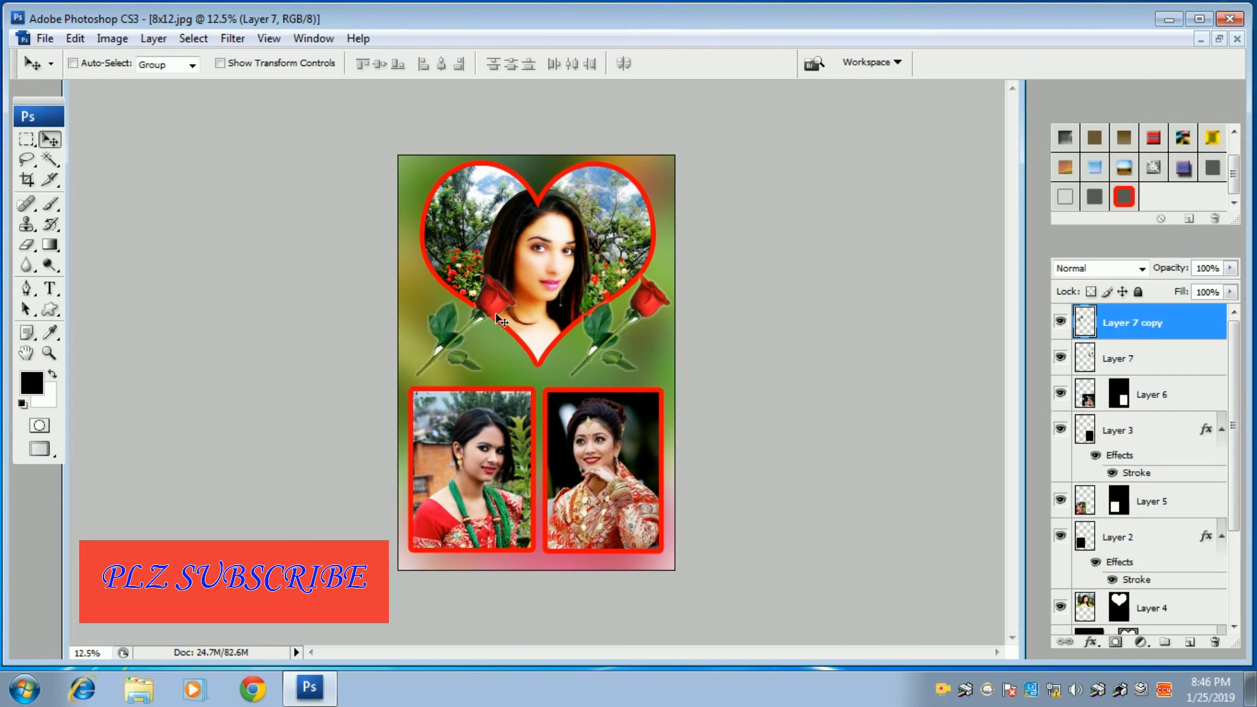
{"action": "key", "text": "ctrl+t"}
{"action": "left_click_drag", "start_coordinate": [567, 294], "coordinate": [421, 267]}
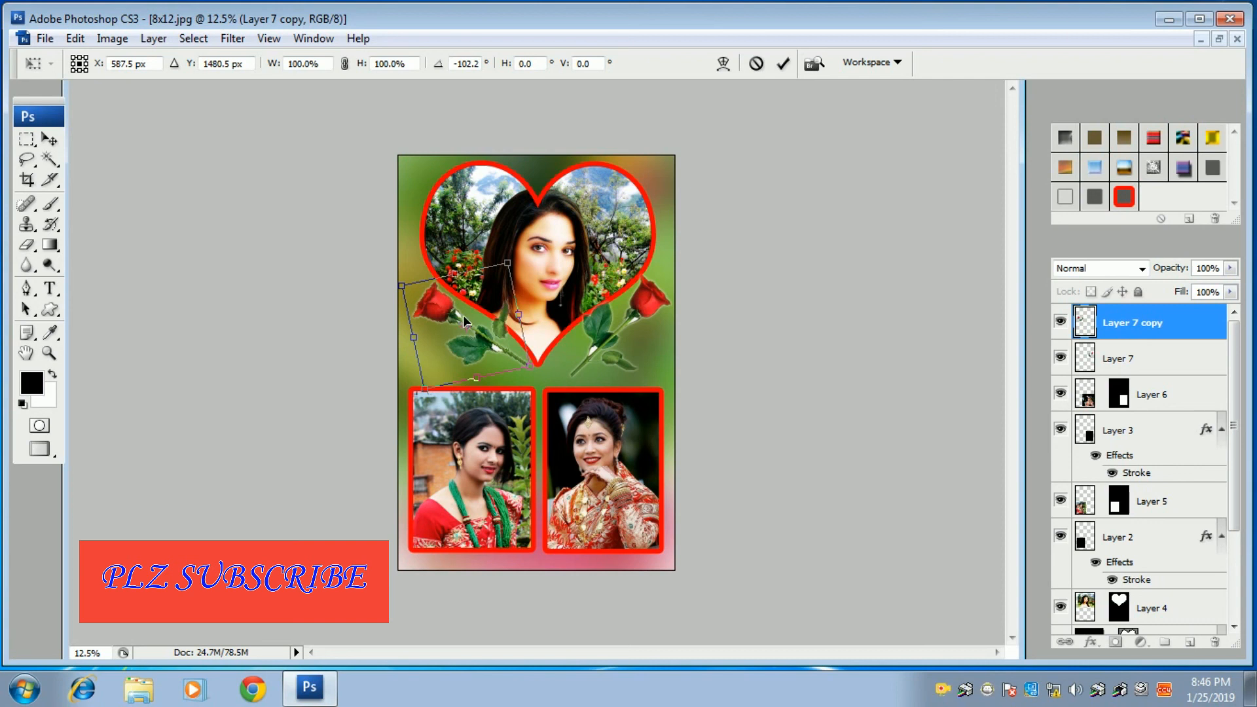
{"action": "key", "text": "Return"}
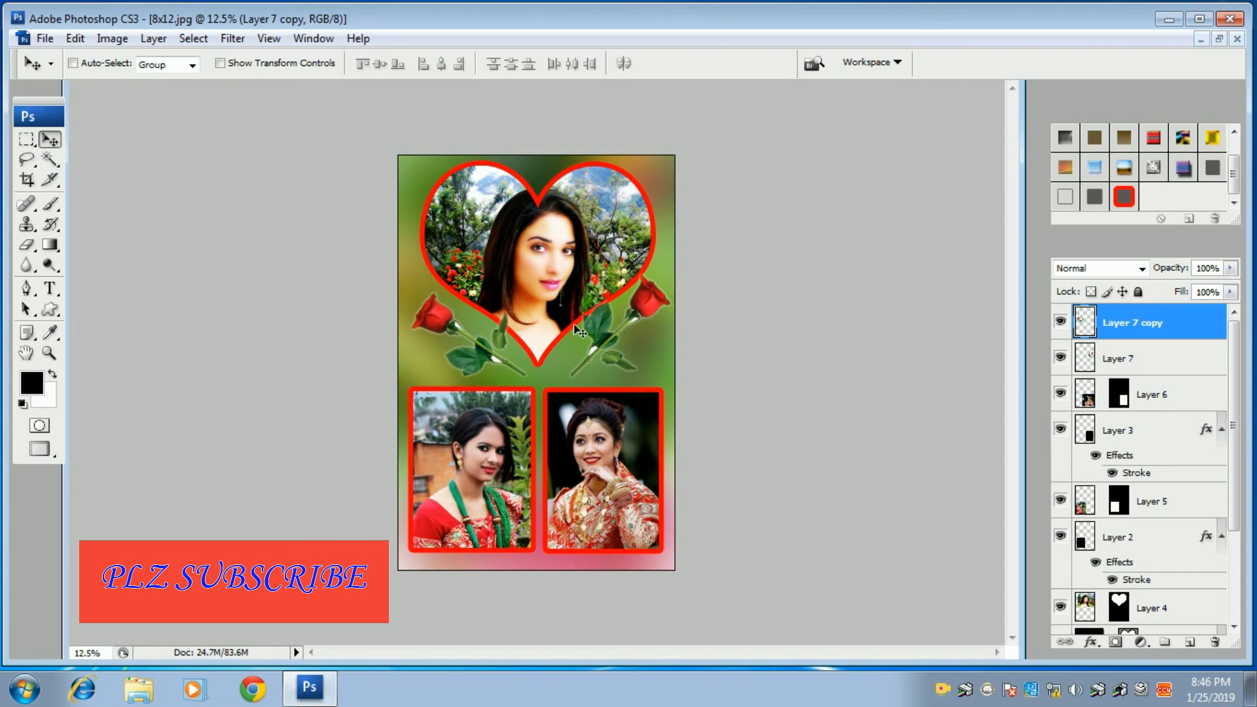
Move the Layer 7 rose and its copy inward so their stems meet below the heart's tip
{"action": "right_click", "coordinate": [613, 333]}
{"action": "left_click", "coordinate": [645, 340]}
{"action": "left_click_drag", "start_coordinate": [618, 351], "coordinate": [587, 349]}
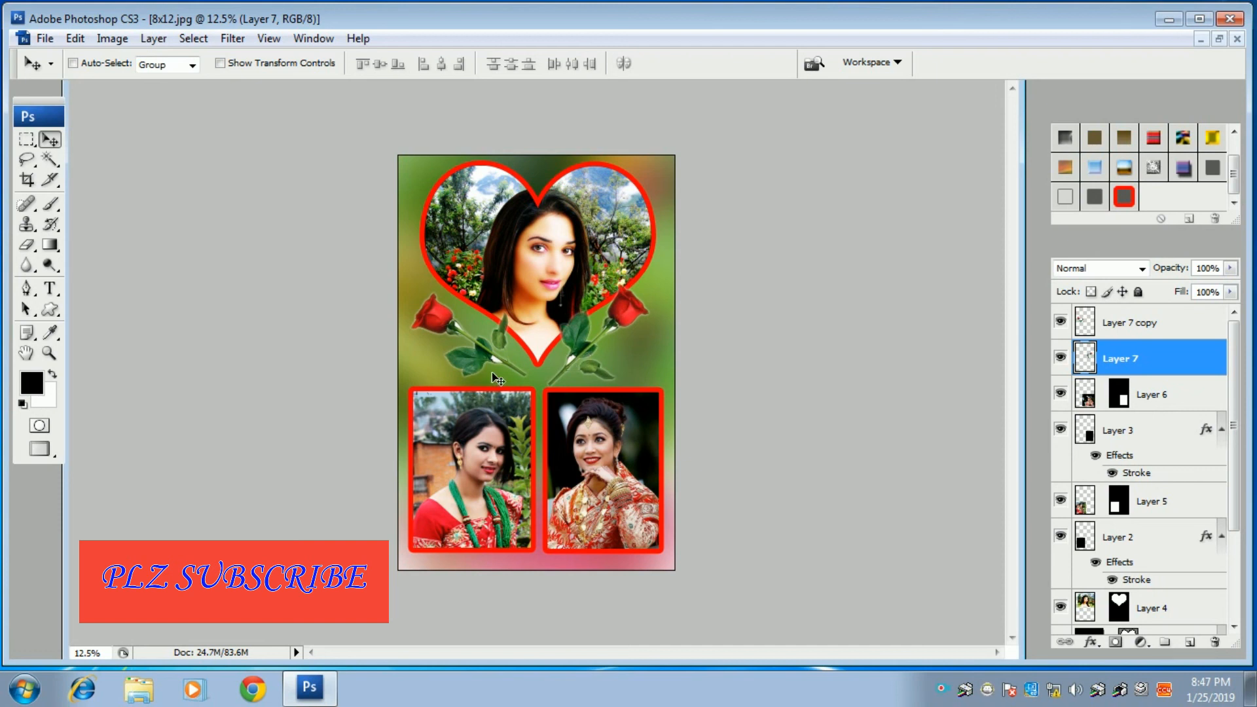
{"action": "right_click", "coordinate": [480, 347]}
{"action": "left_click", "coordinate": [485, 354]}
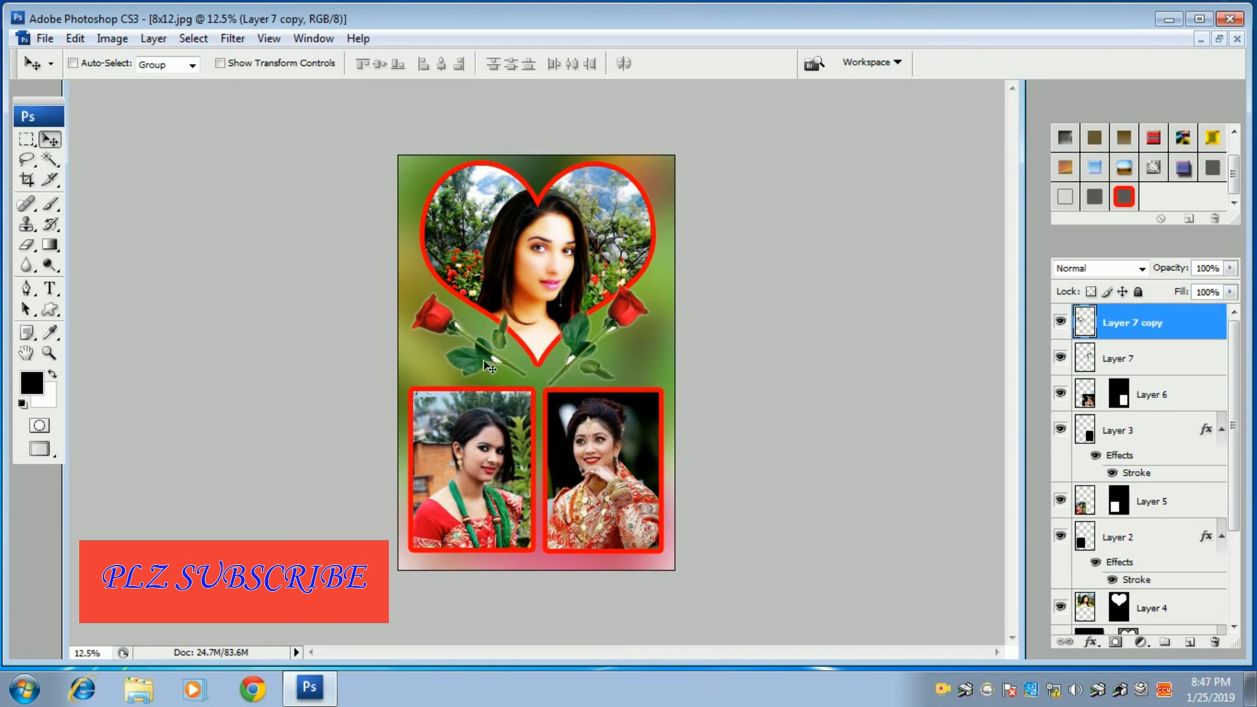
{"action": "left_click_drag", "start_coordinate": [485, 355], "coordinate": [492, 367]}
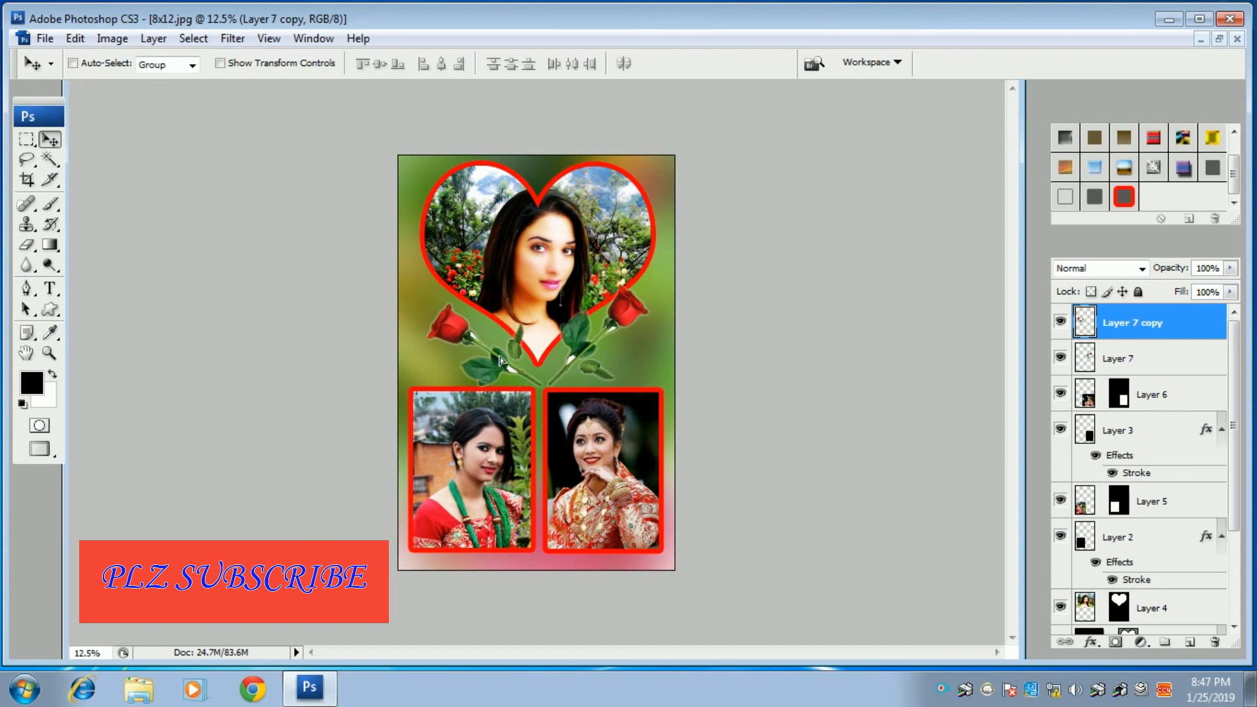